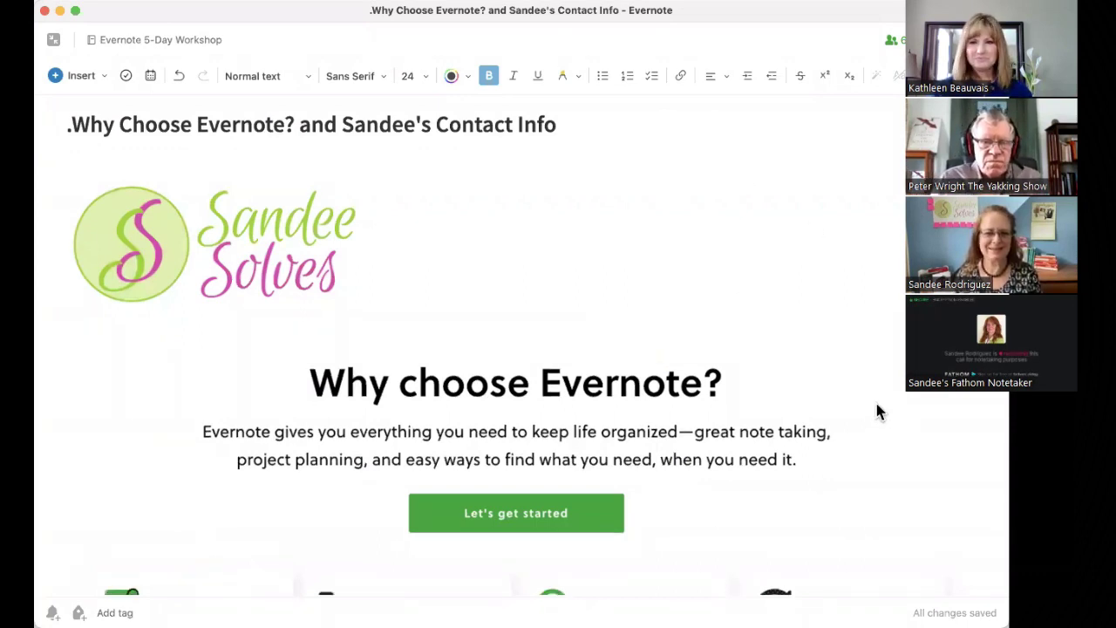
Step: Read through the note's "Why choose Evernote?" overview, its four feature highlights and the "A home for what's important" example
scroll(877, 410, "down", 2)
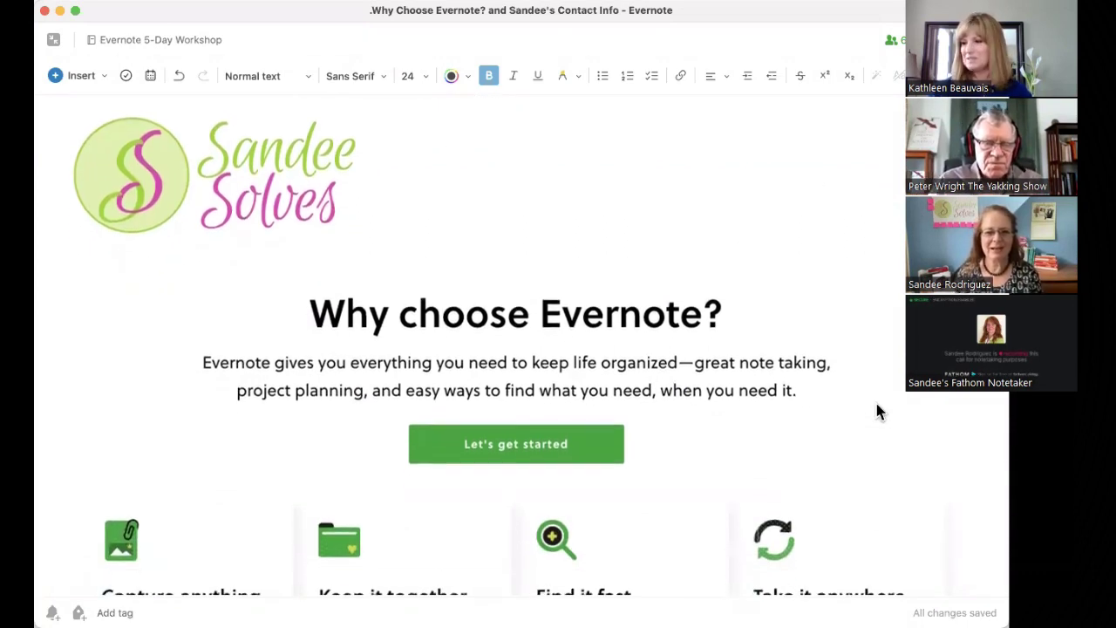
scroll(877, 411, "down", 1)
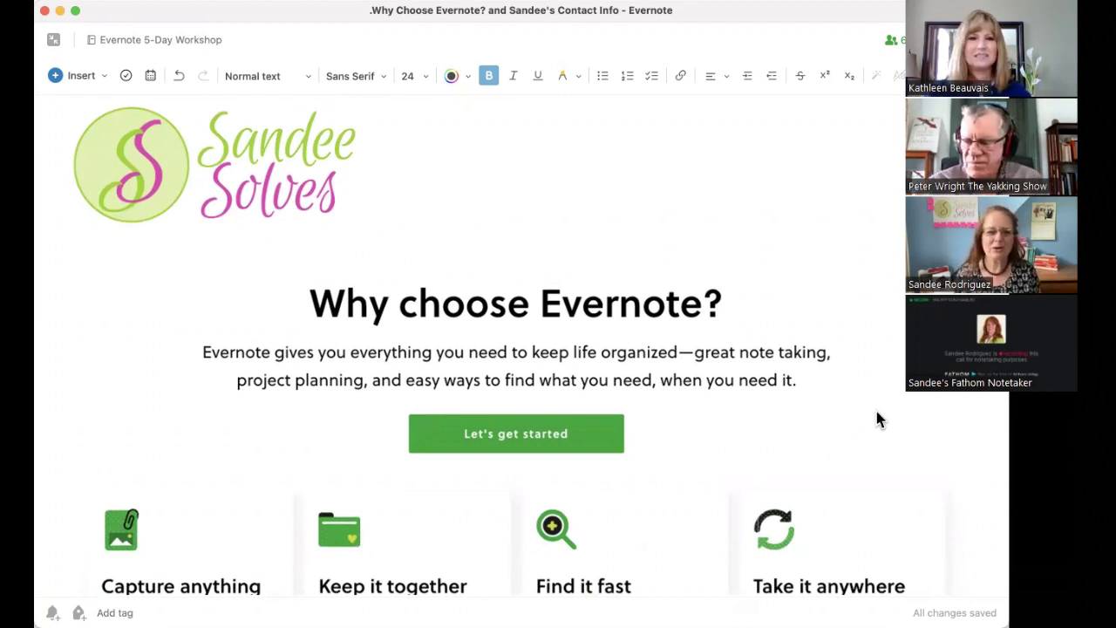
scroll(863, 400, "down", 4)
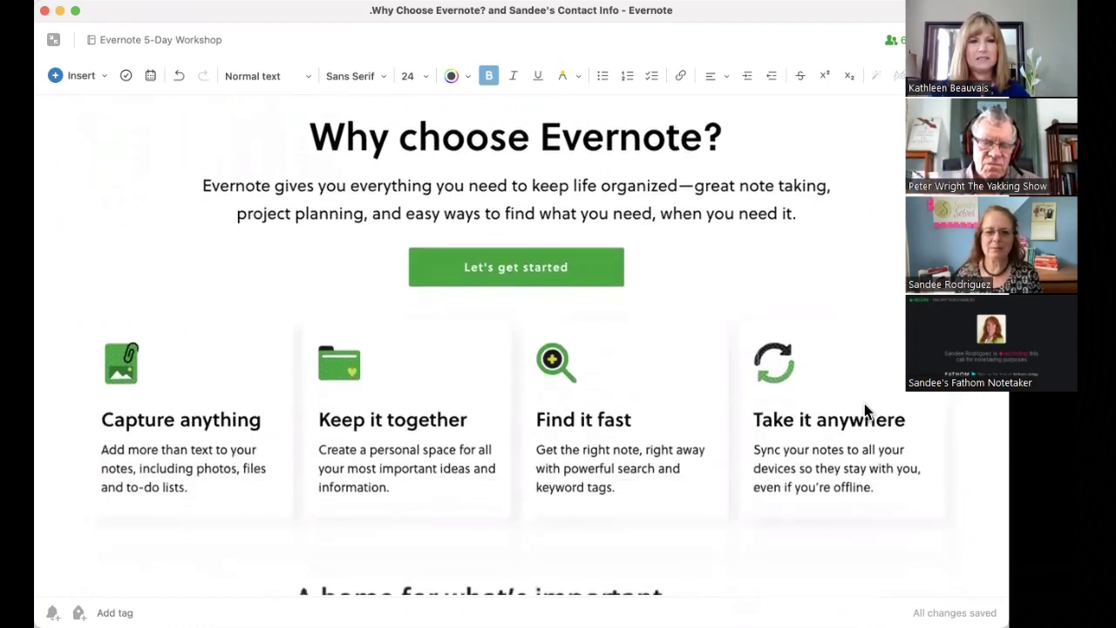
scroll(866, 409, "down", 1)
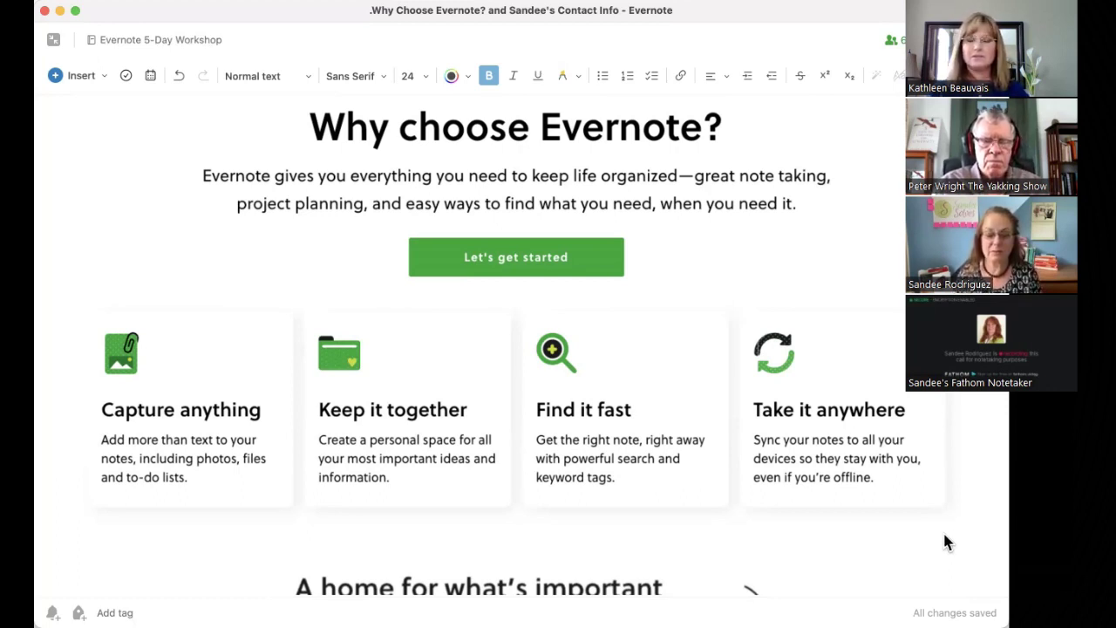
scroll(944, 535, "down", 2)
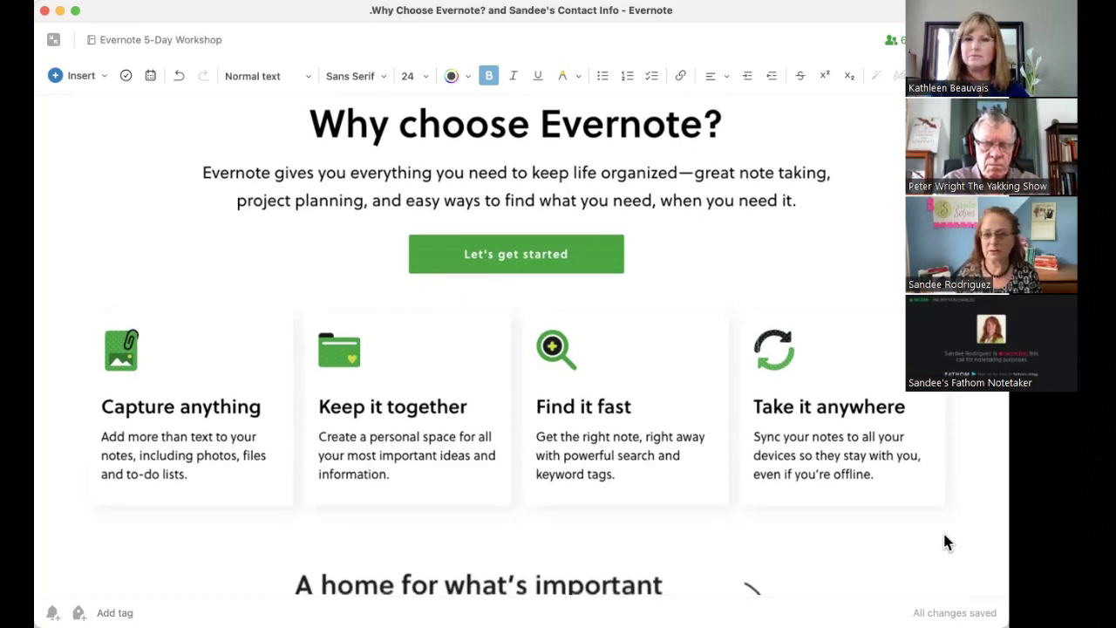
scroll(944, 535, "down", 10)
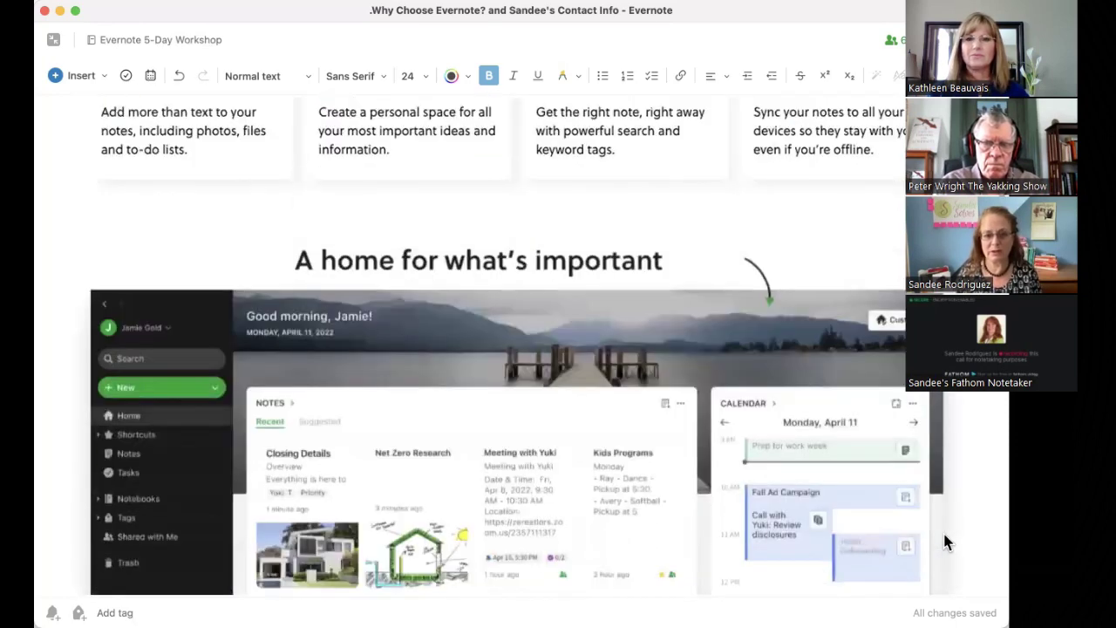
scroll(944, 542, "down", 3)
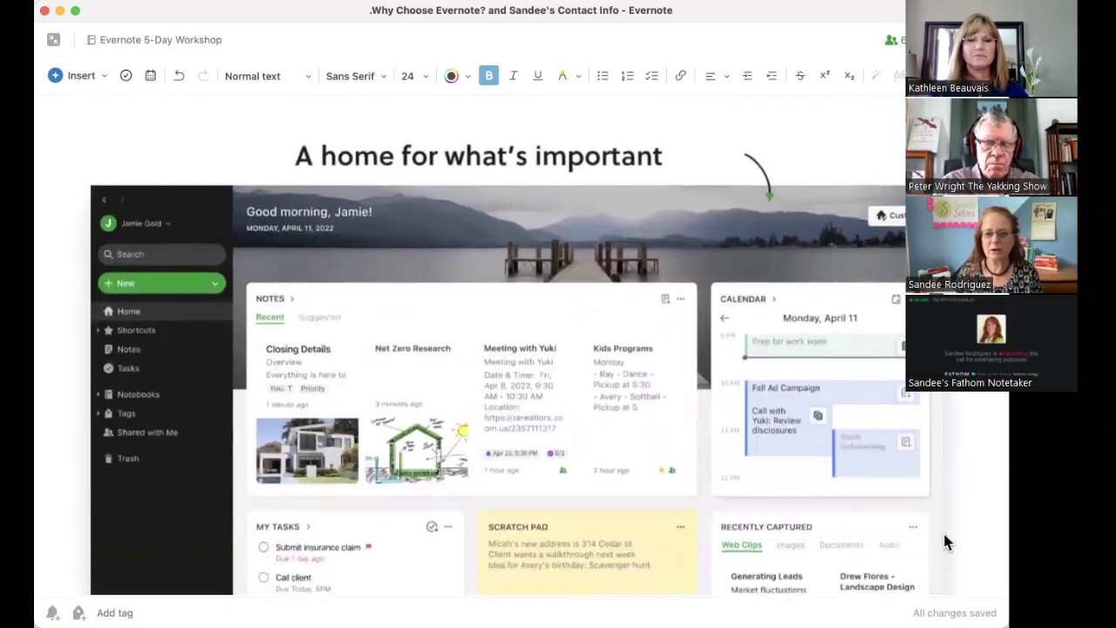
scroll(950, 534, "down", 2)
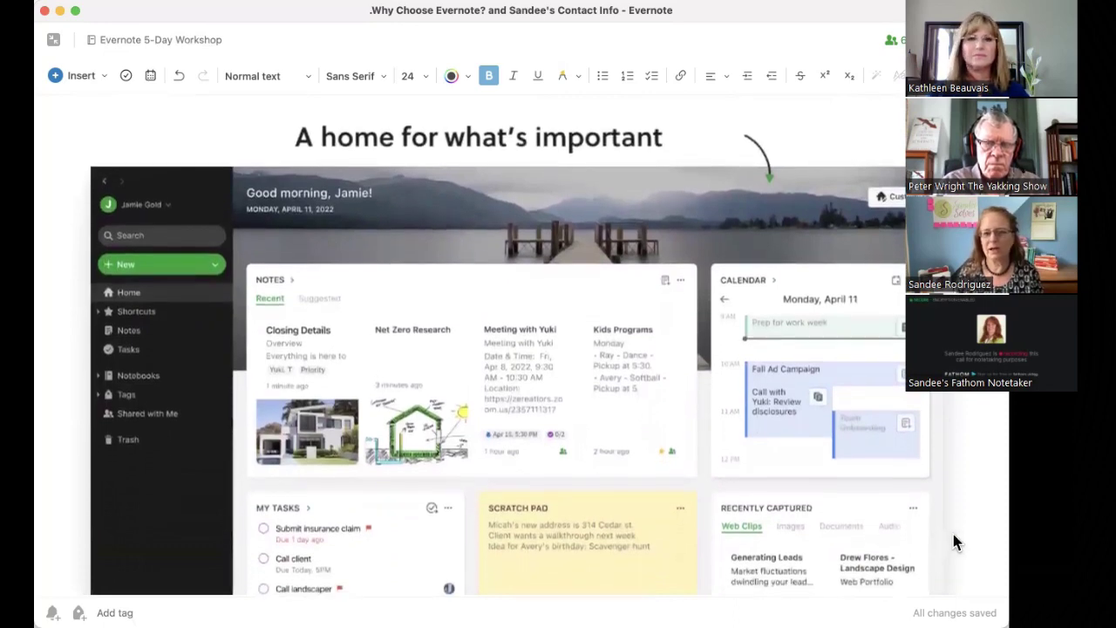
scroll(952, 535, "down", 1)
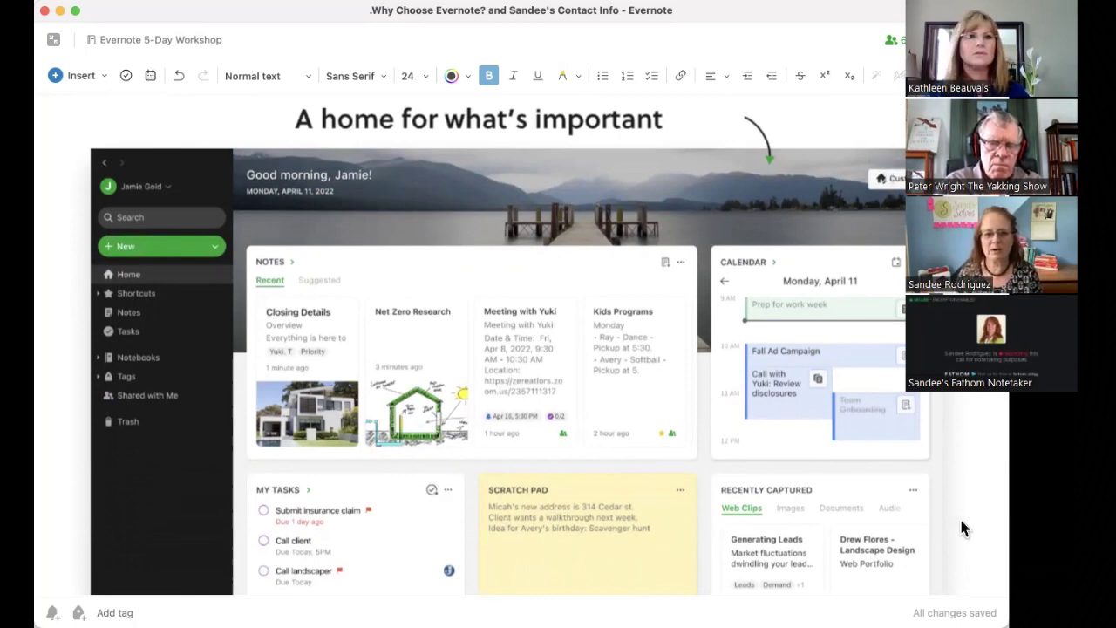
Step: Examine the "Organize your way" example and the "Sketch and annotate" image further down the note
scroll(961, 527, "down", 10)
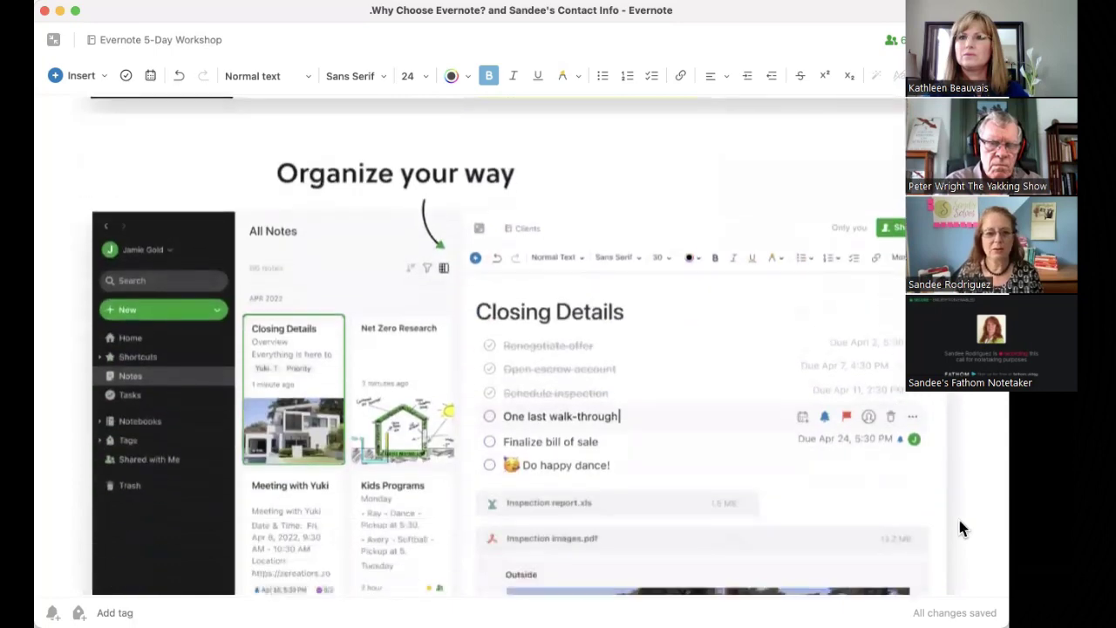
scroll(961, 528, "down", 2)
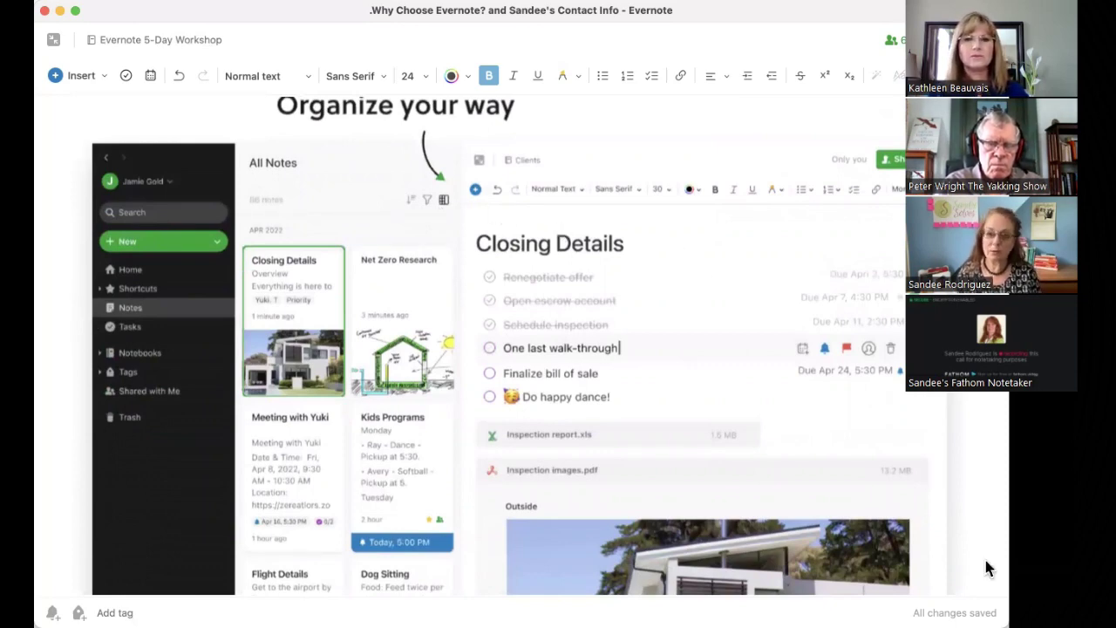
scroll(987, 568, "down", 10)
scroll(987, 567, "down", 5)
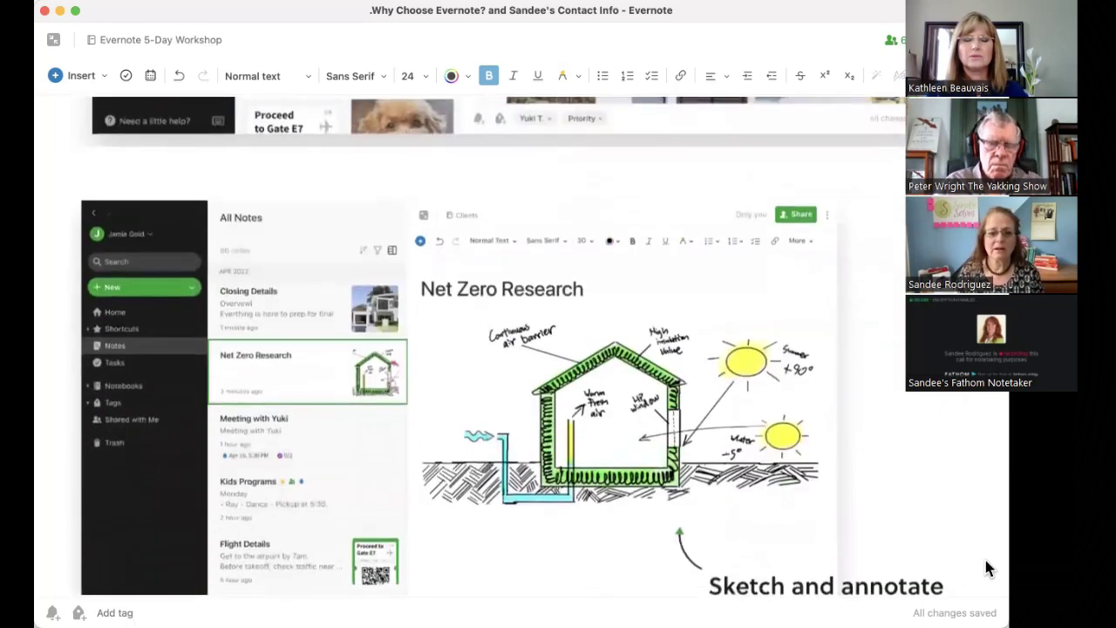
scroll(987, 567, "down", 2)
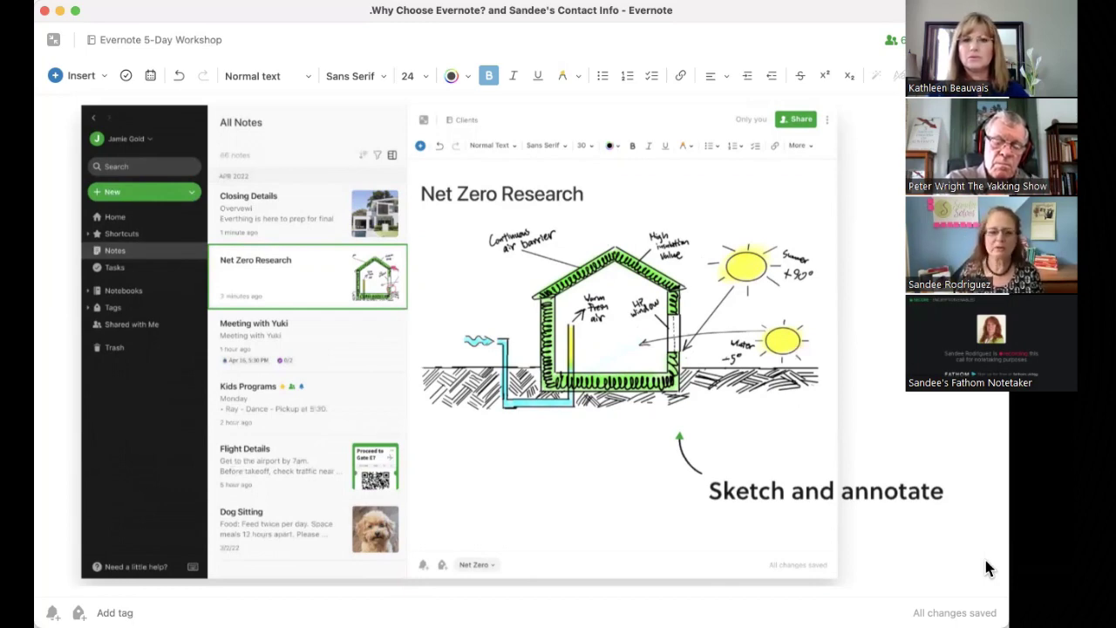
Step: Open the "Sketch and annotate" image for annotation to view the markup tools, and cancel without changing it
right_click(464, 306)
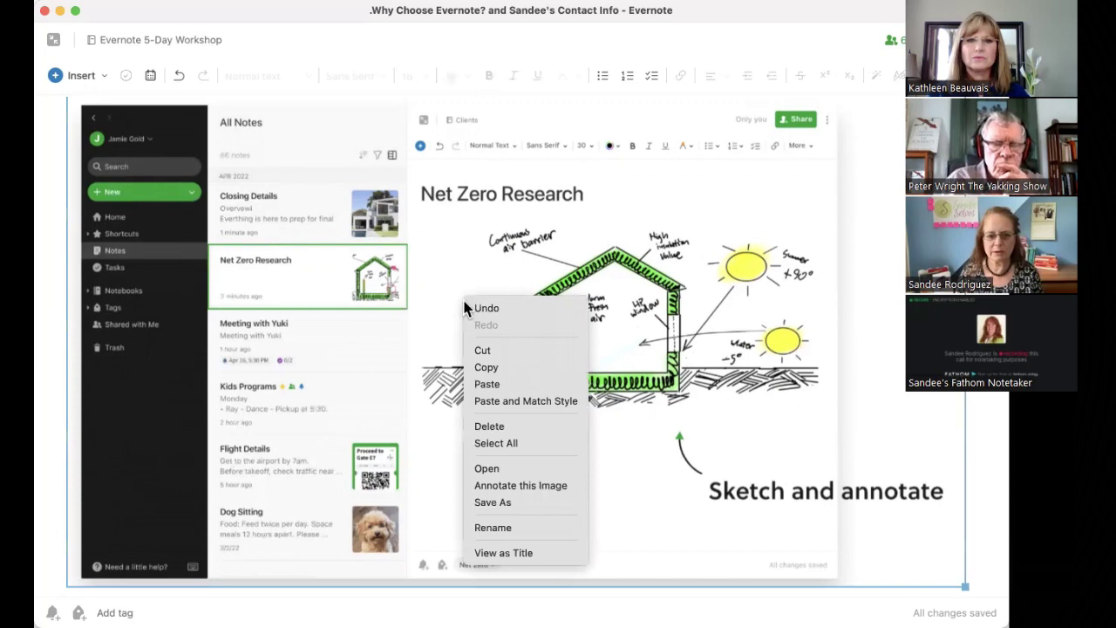
left_click(541, 485)
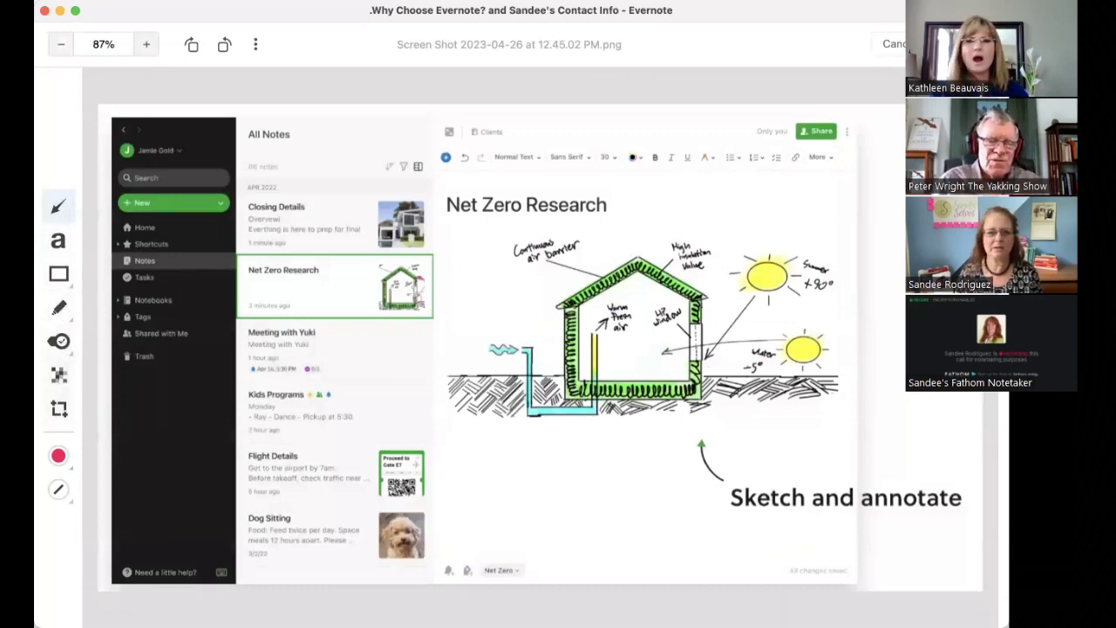
left_click(894, 44)
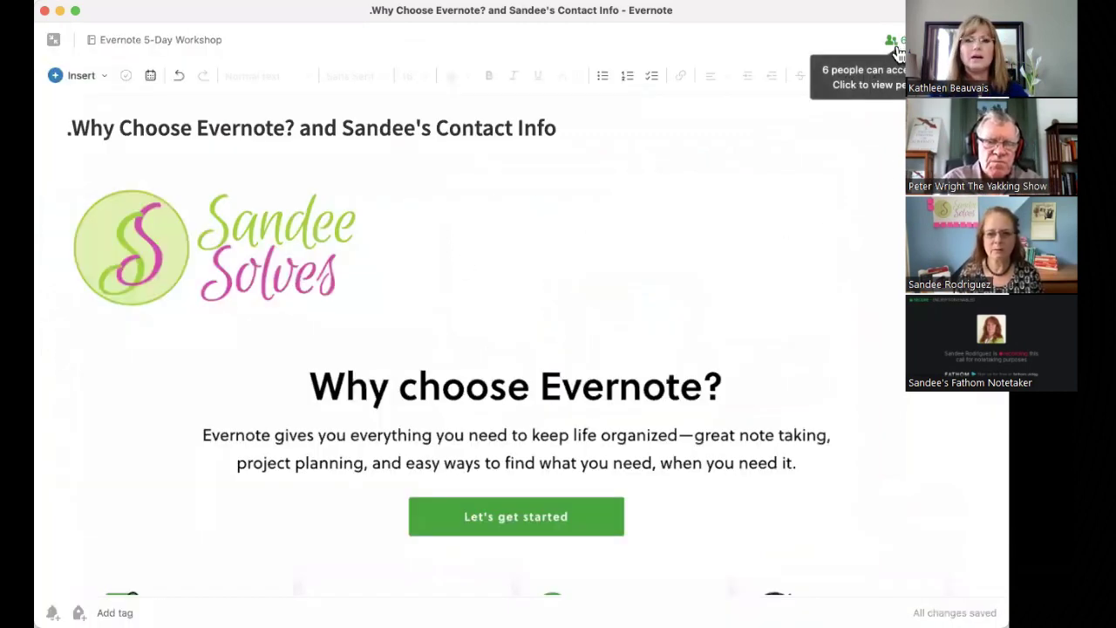
Step: Go back through the note past the sketch image and examine the "Turn to-do into done" and recurring to-dos examples
scroll(873, 460, "down", 1)
scroll(872, 453, "down", 15)
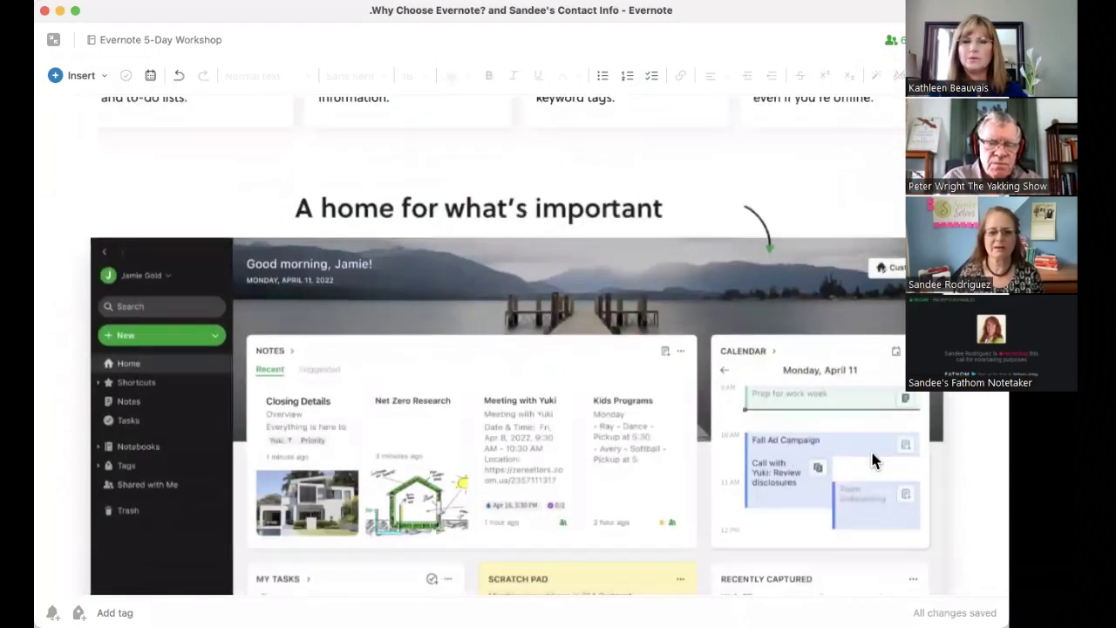
scroll(874, 461, "down", 8)
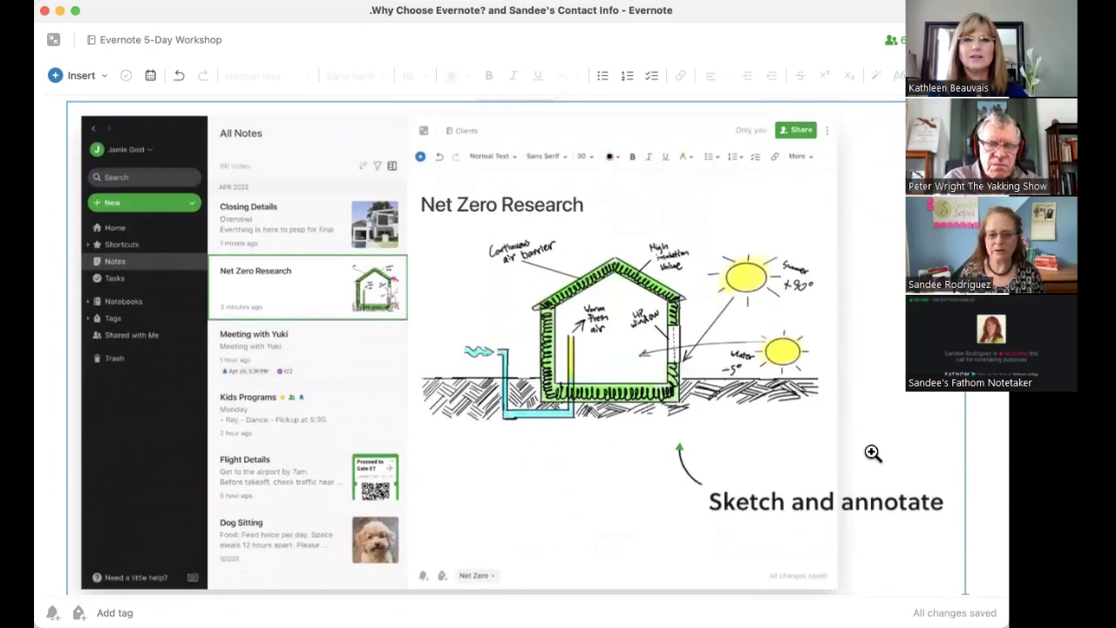
scroll(872, 453, "down", 1)
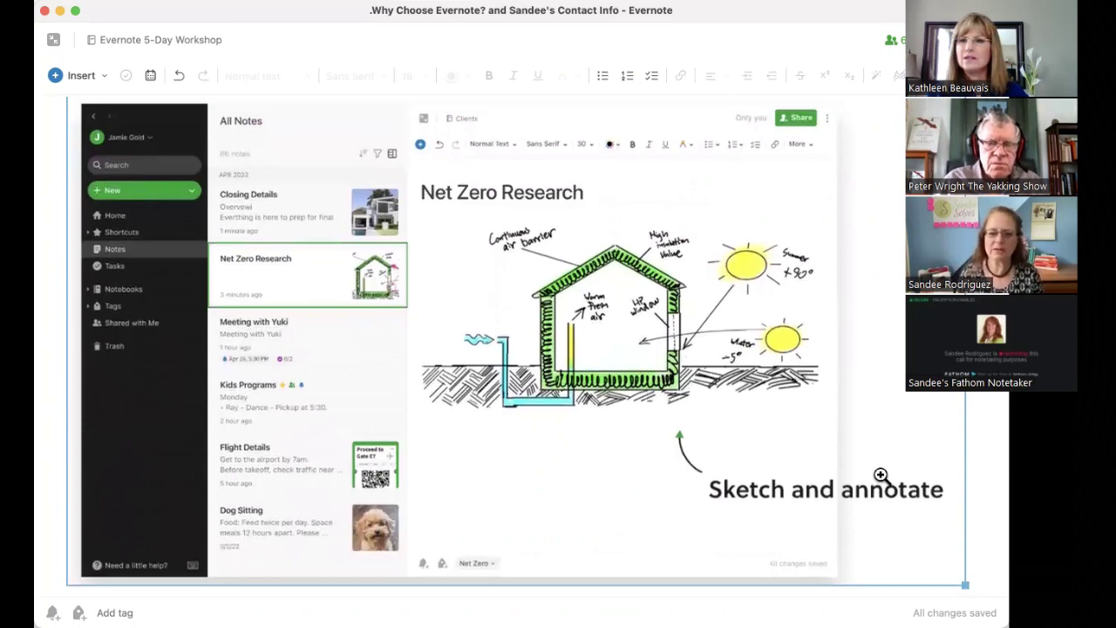
scroll(880, 474, "down", 10)
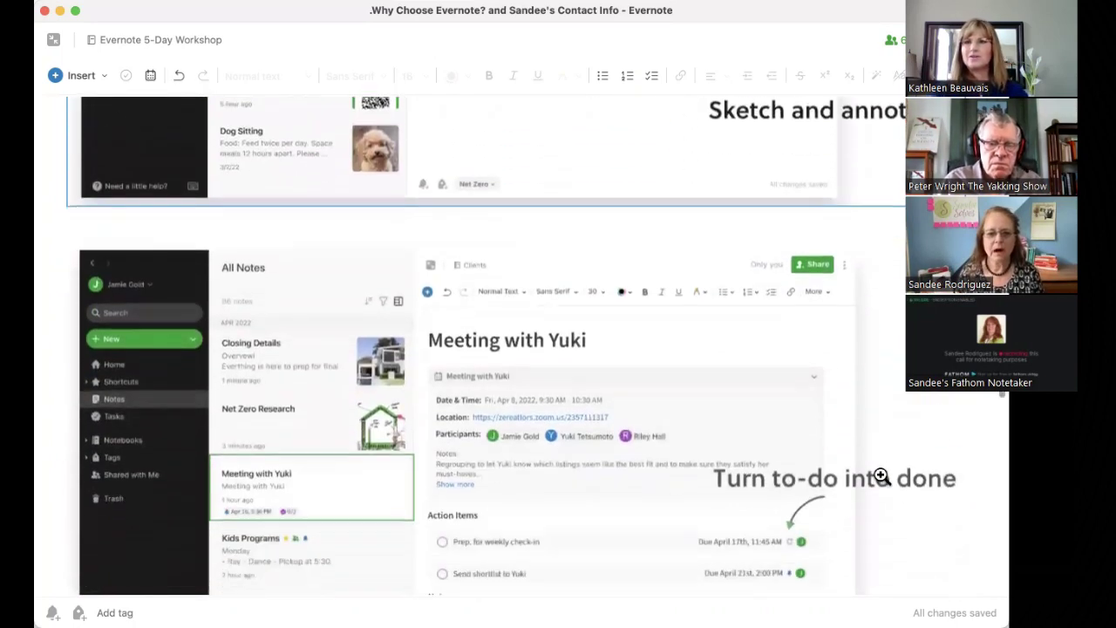
scroll(881, 475, "down", 3)
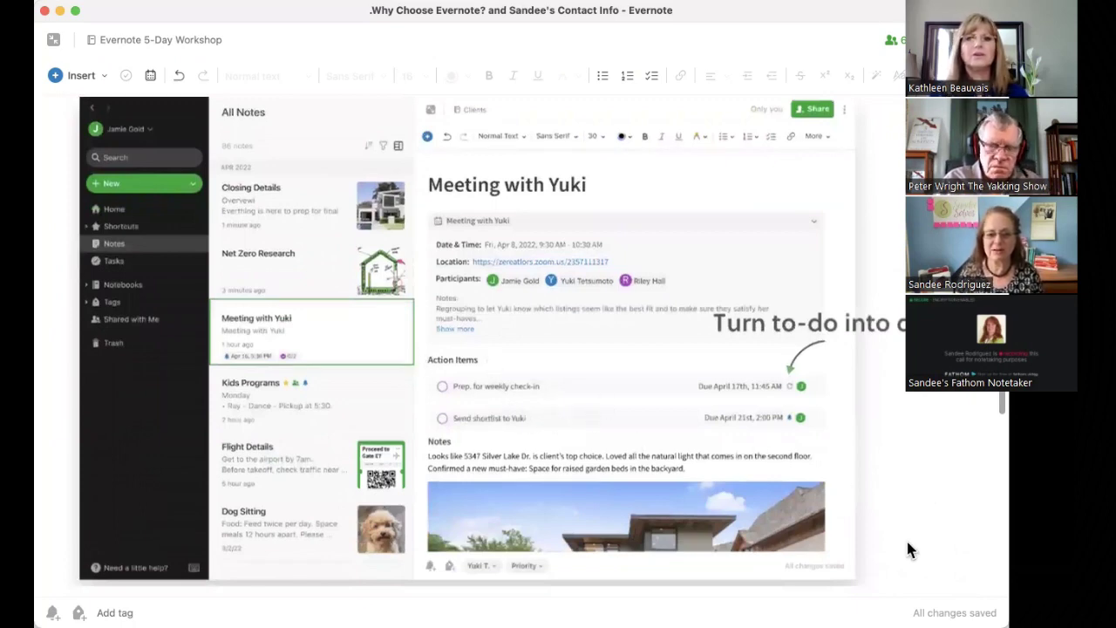
scroll(907, 542, "down", 8)
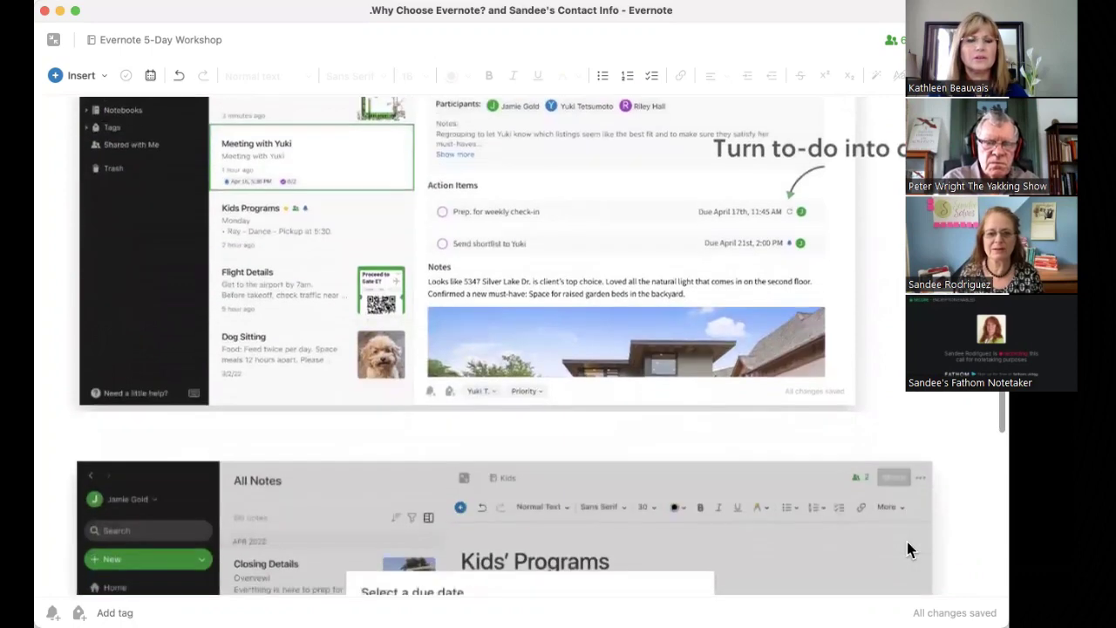
scroll(908, 545, "down", 5)
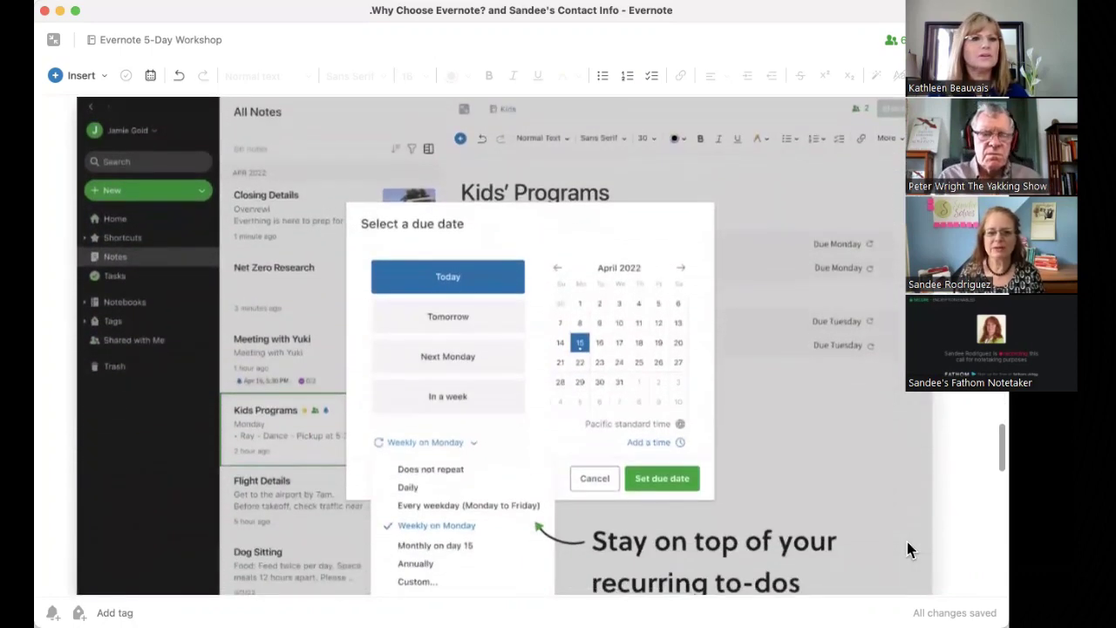
scroll(907, 549, "down", 1)
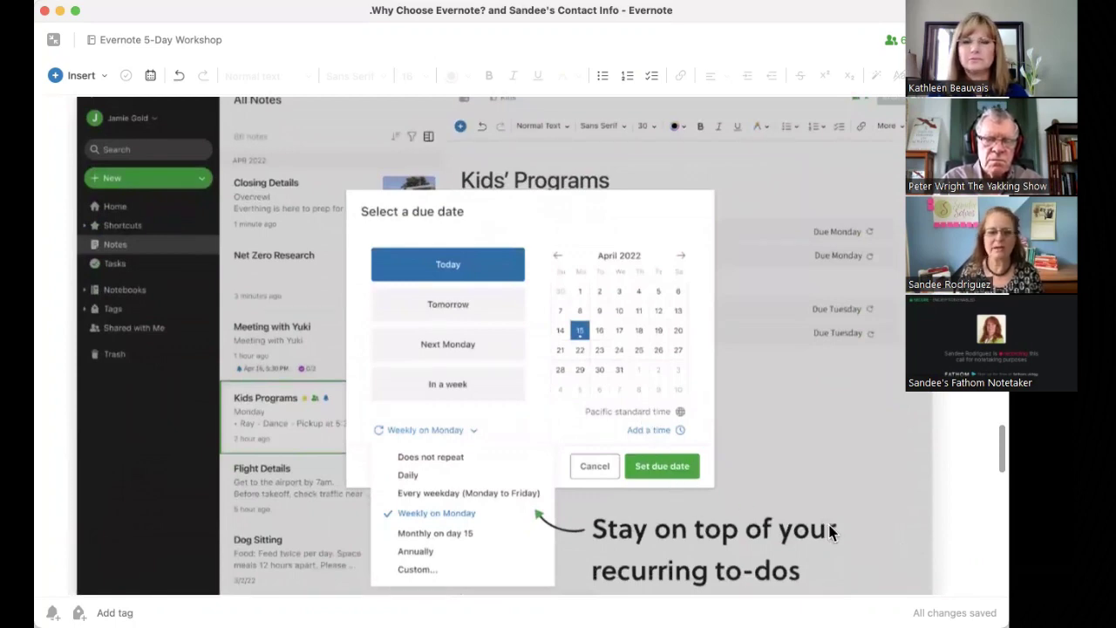
scroll(850, 545, "down", 1)
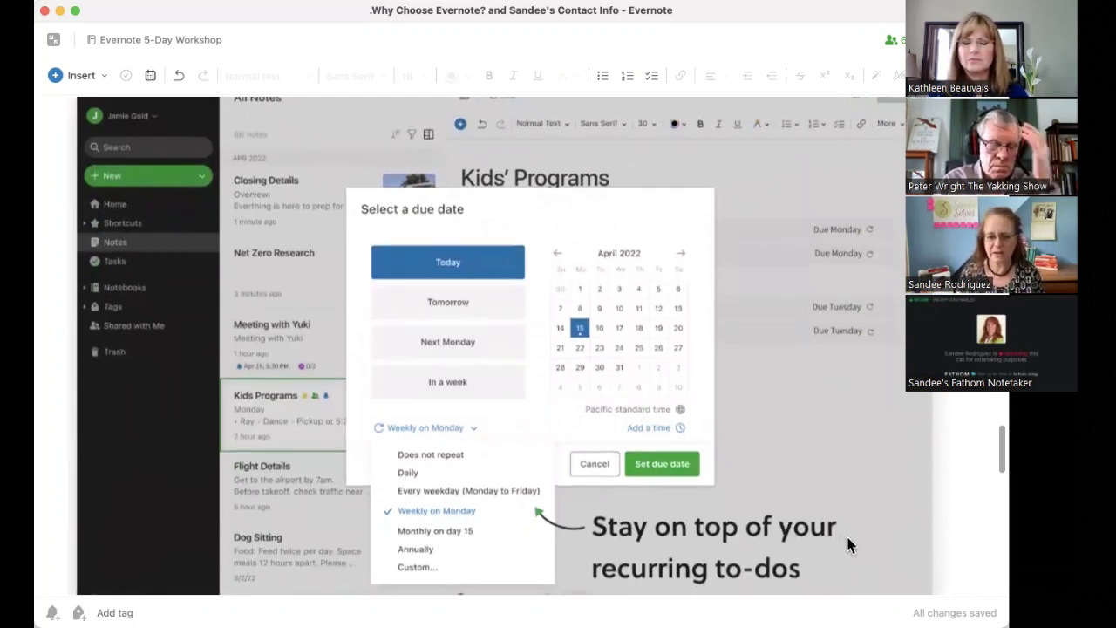
scroll(850, 545, "down", 5)
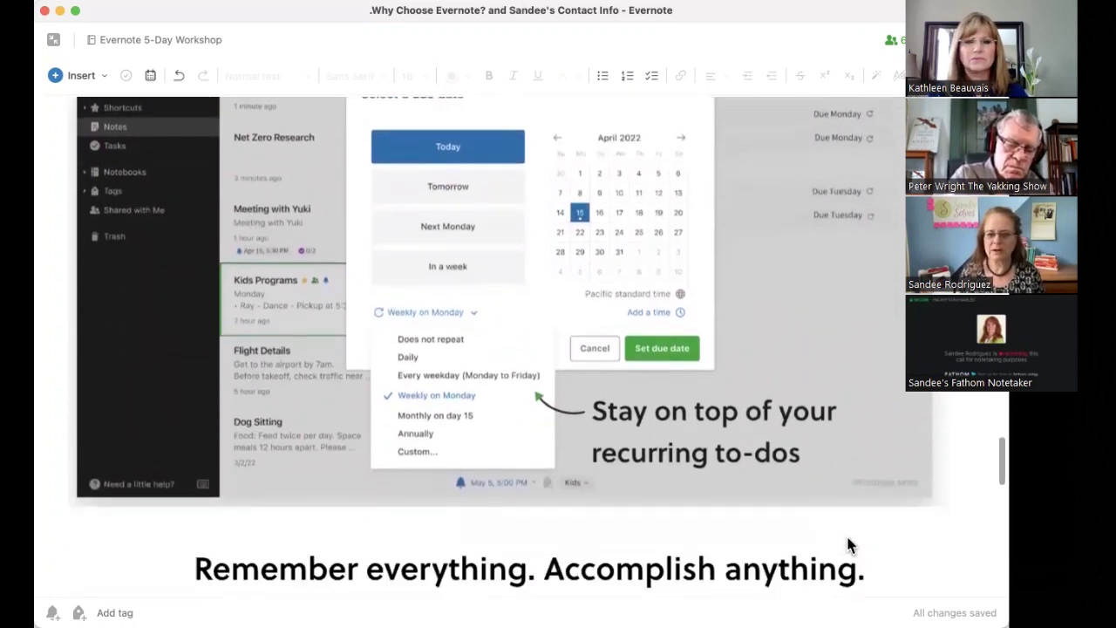
Step: Read the "Remember everything. Accomplish anything." section, from flexible organization and Web Clipper to the web application and app integrations
scroll(847, 535, "down", 15)
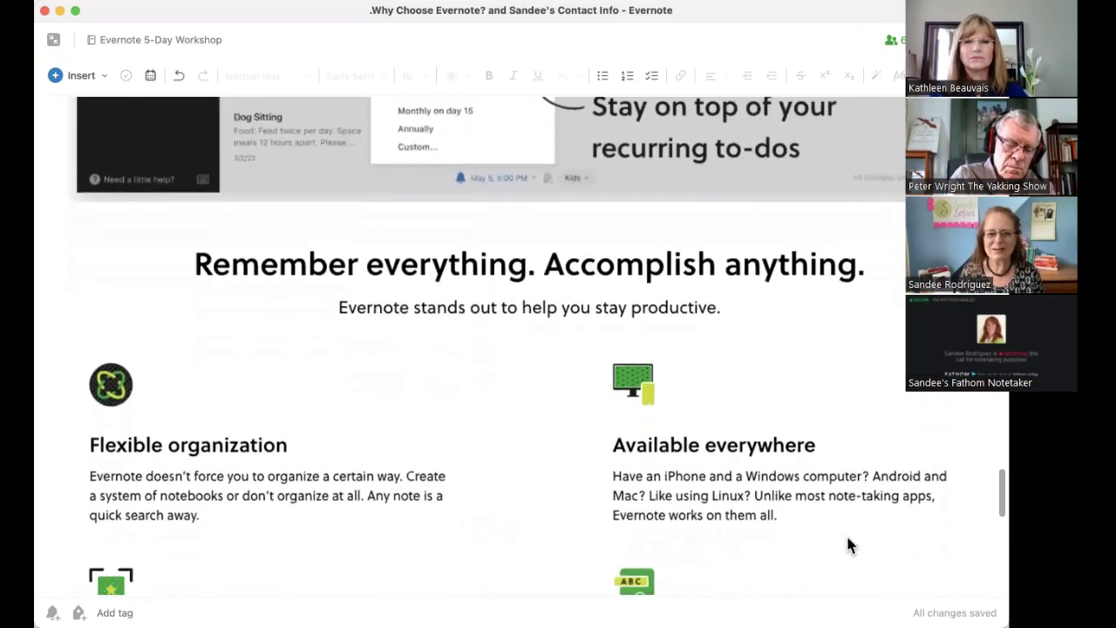
scroll(846, 545, "down", 2)
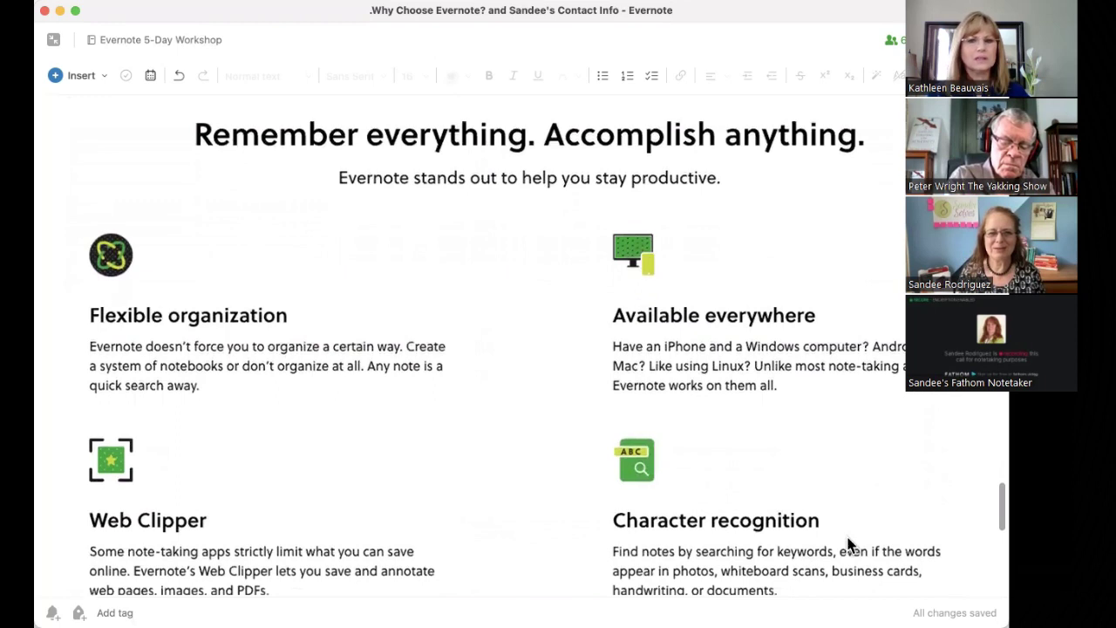
scroll(850, 545, "down", 1)
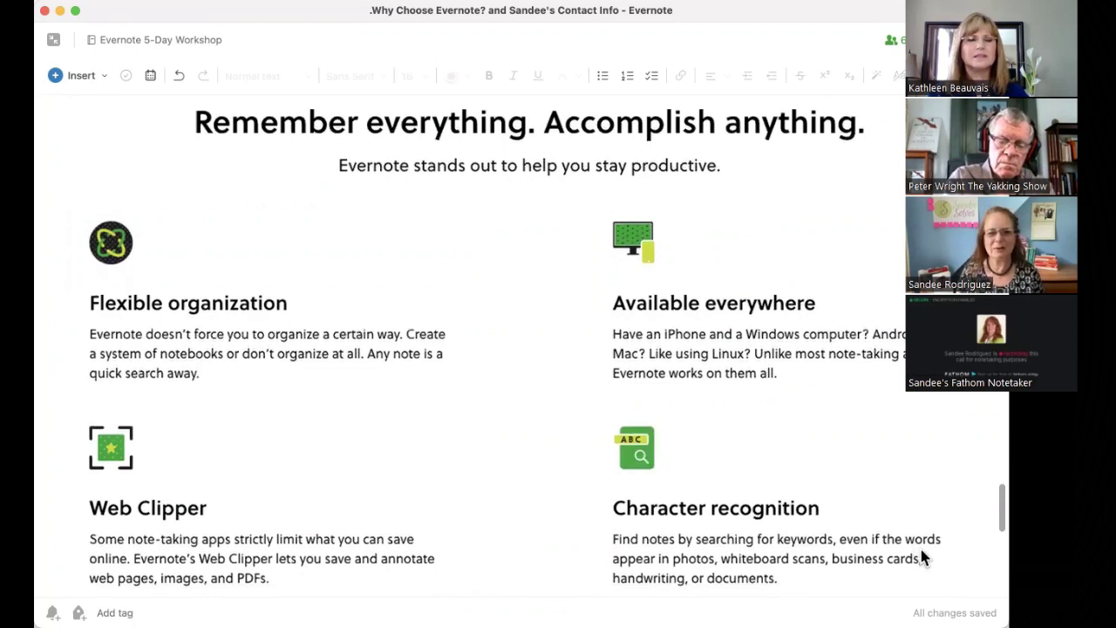
scroll(920, 552, "down", 4)
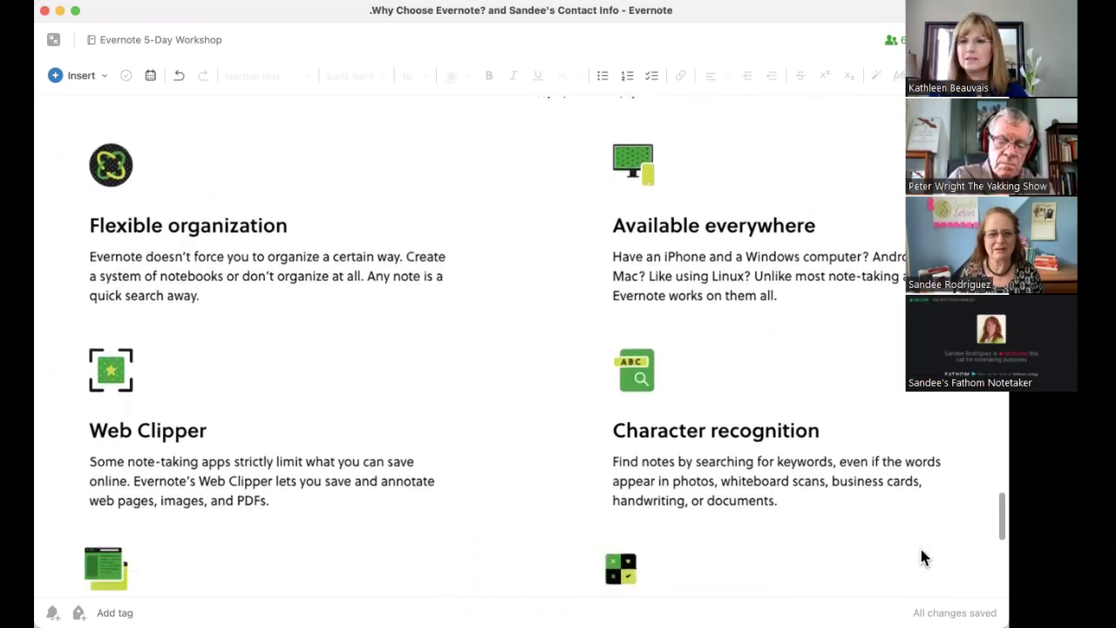
scroll(921, 551, "down", 1)
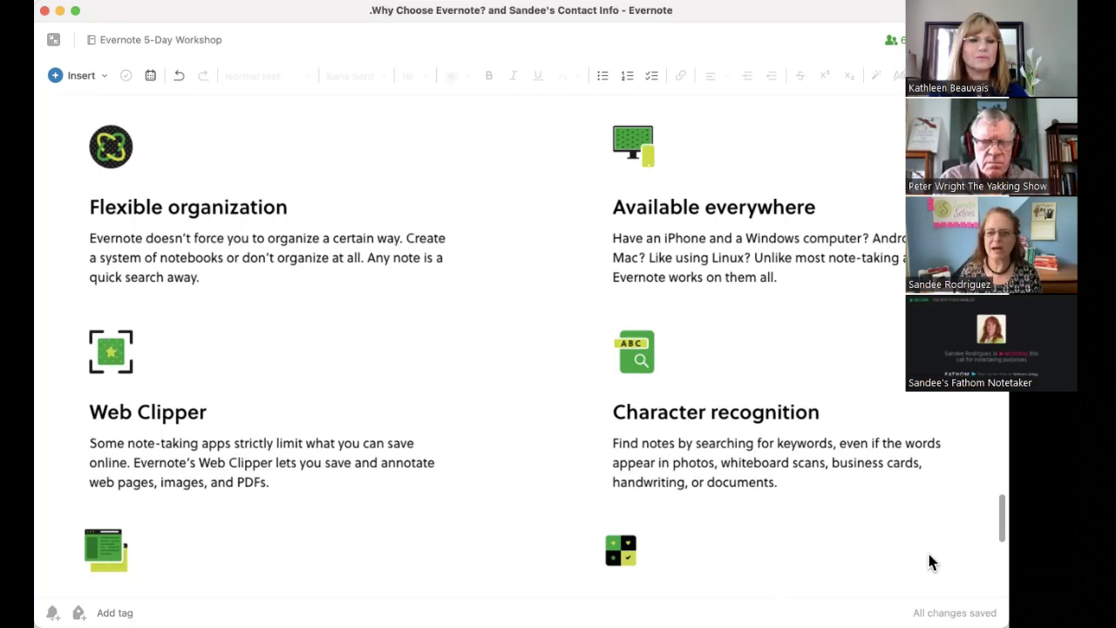
scroll(929, 562, "down", 5)
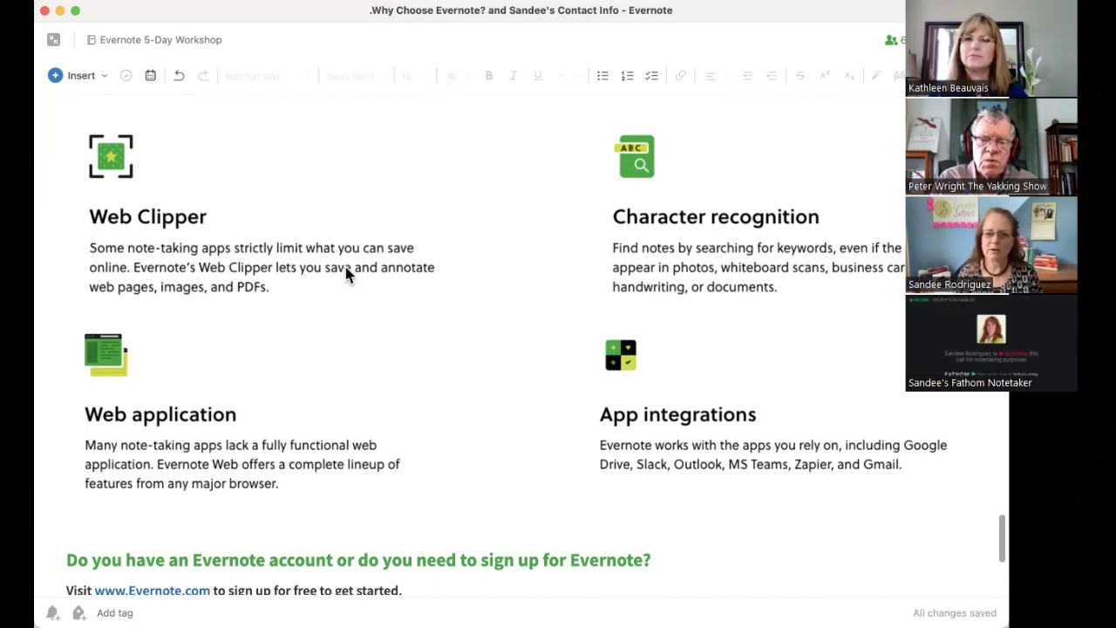
Step: View the Evernote sign-up, contact information and coaching booking links at the end of the note
scroll(346, 274, "down", 3)
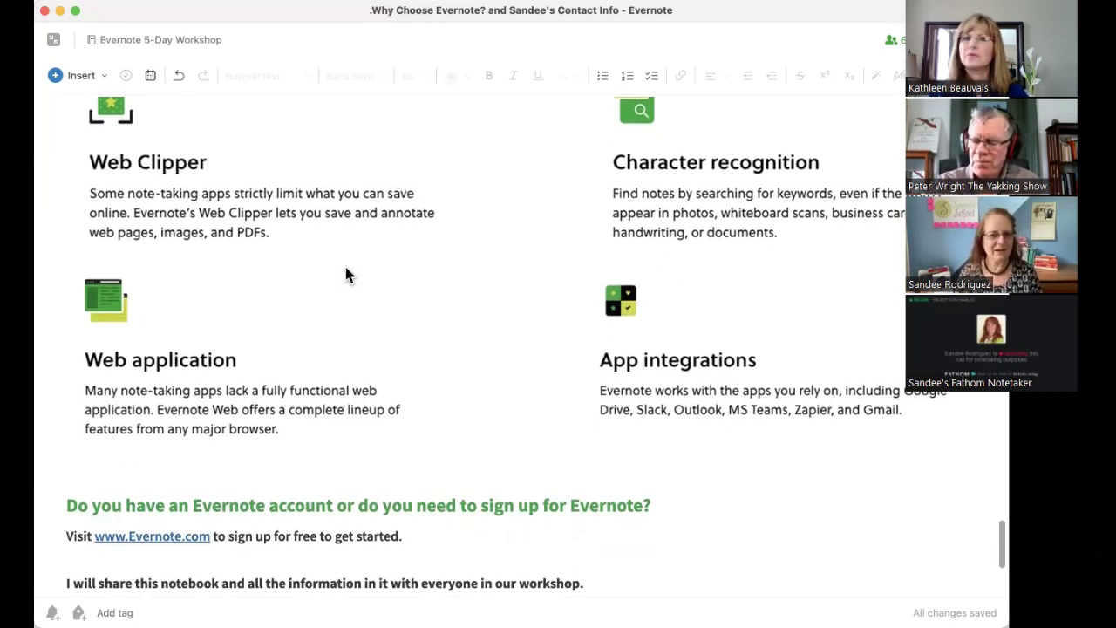
scroll(347, 275, "down", 2)
scroll(346, 275, "down", 2)
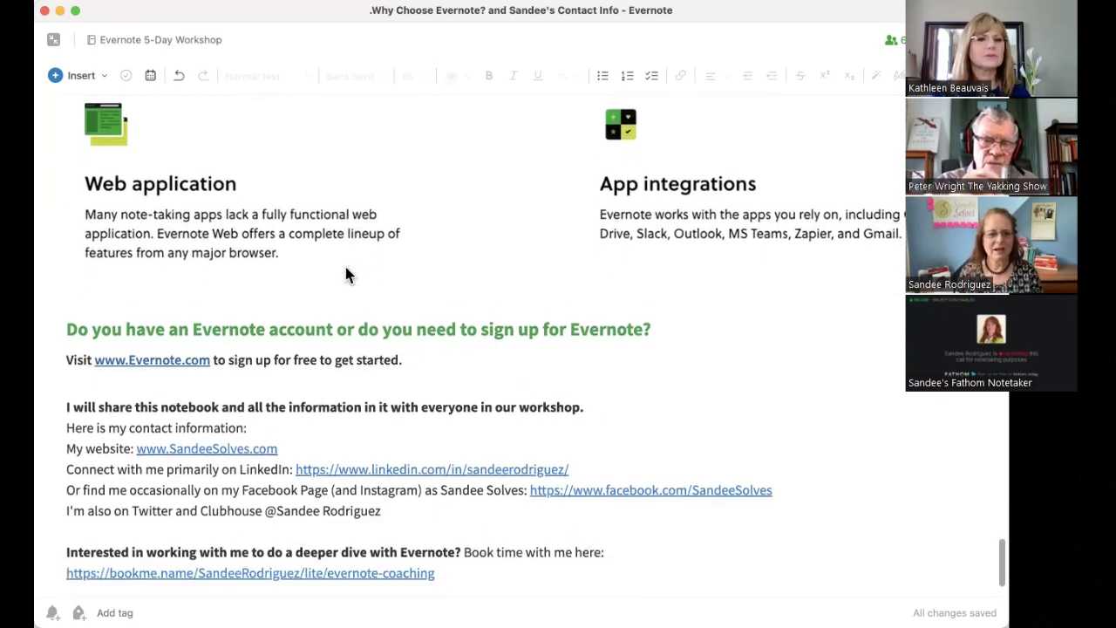
scroll(346, 275, "up", 1)
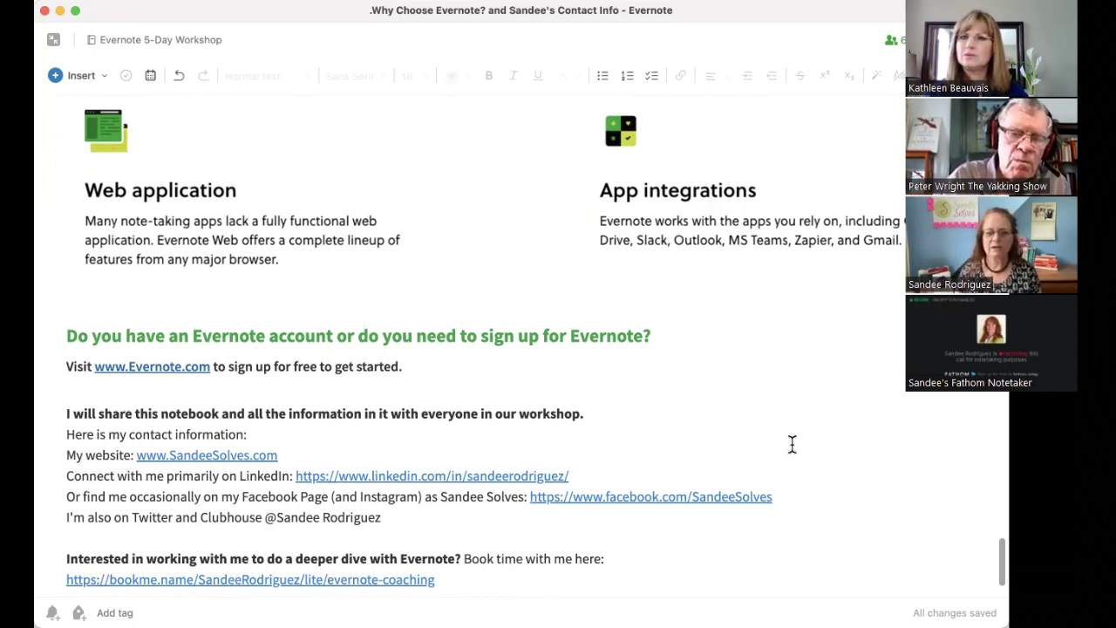
Step: Open the "First Things First" note through the "Let's get started!" link at the end of the current note
scroll(833, 485, "down", 2)
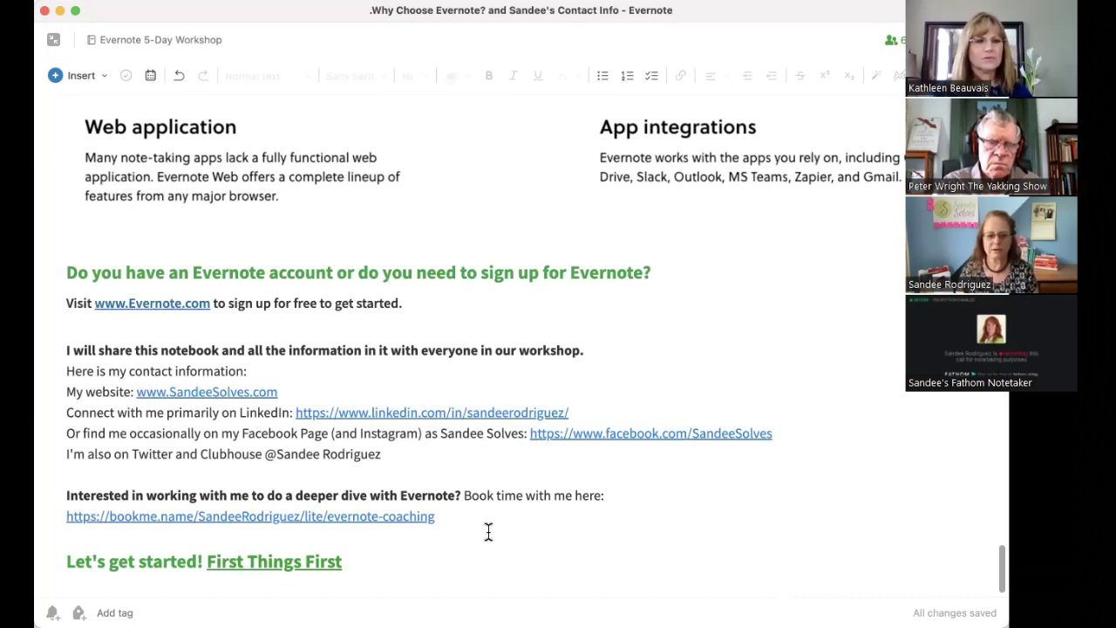
left_click(294, 564)
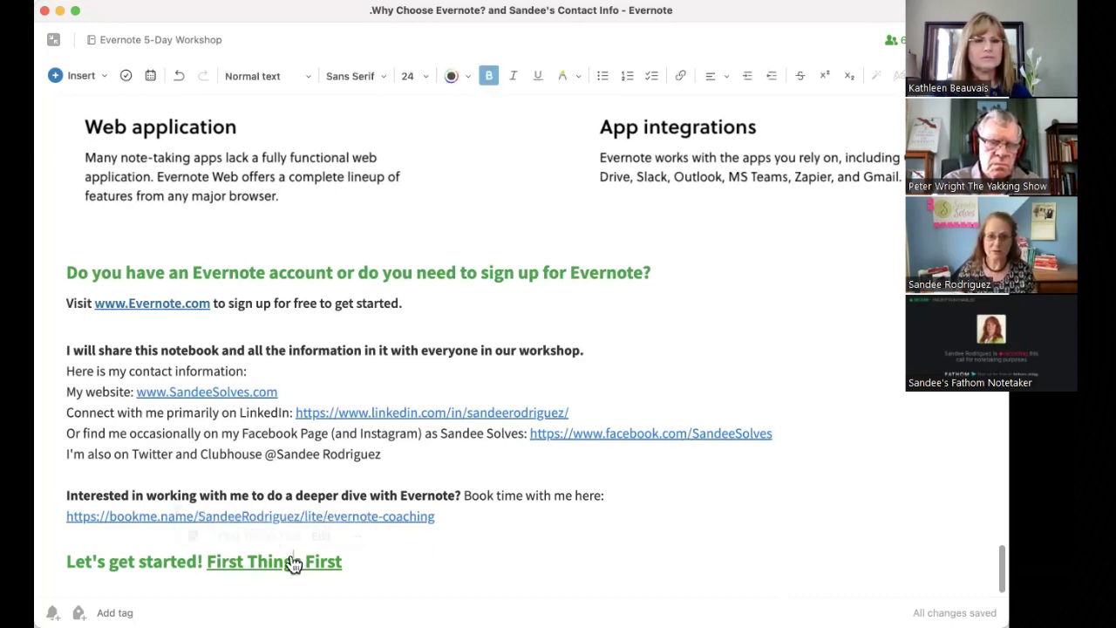
left_click(292, 564)
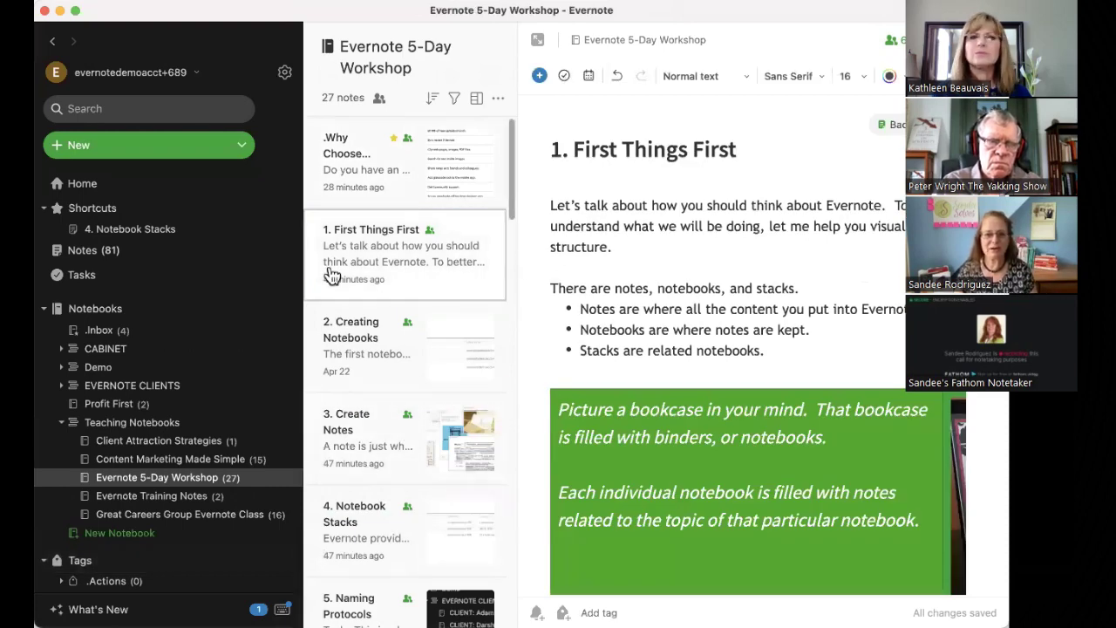
Step: Narrow the navigation sidebar and expand the "1. First Things First" note to fill the window
left_click_drag(301, 267, 209, 266)
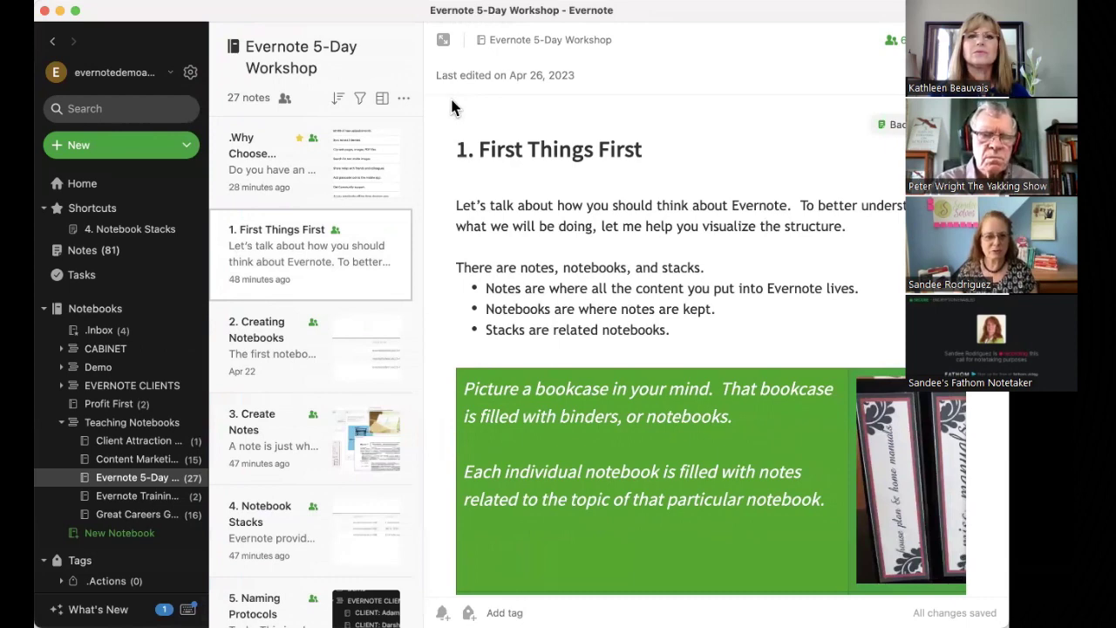
left_click(444, 44)
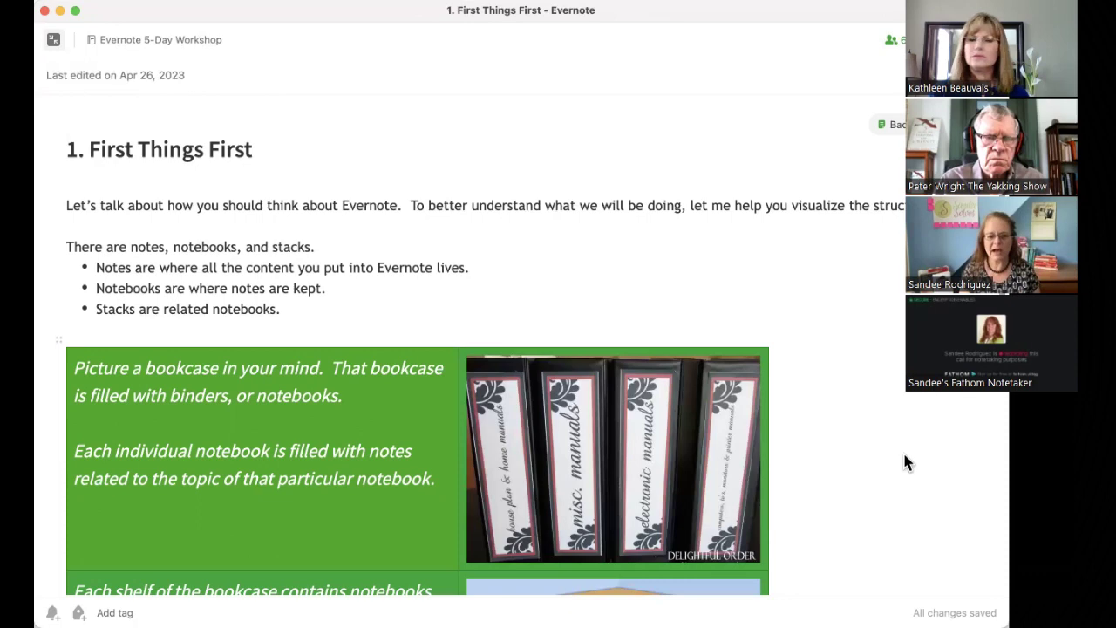
Step: Read the "1. First Things First" note, from the bookcase comparison through the stack examples to the .Inbox paragraph
scroll(898, 451, "down", 3)
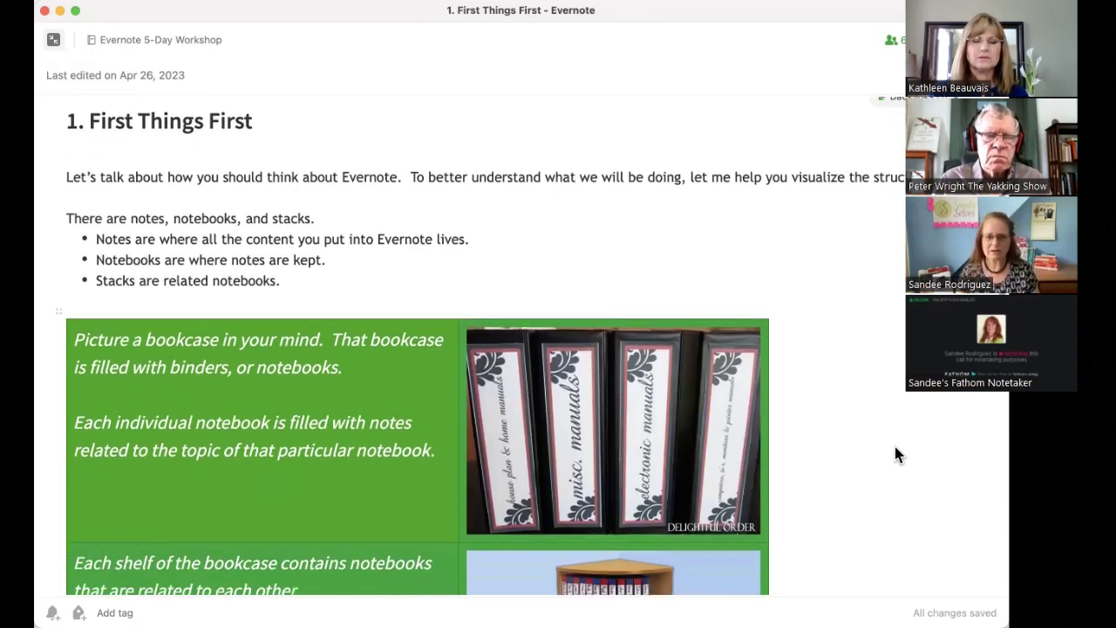
scroll(896, 450, "down", 2)
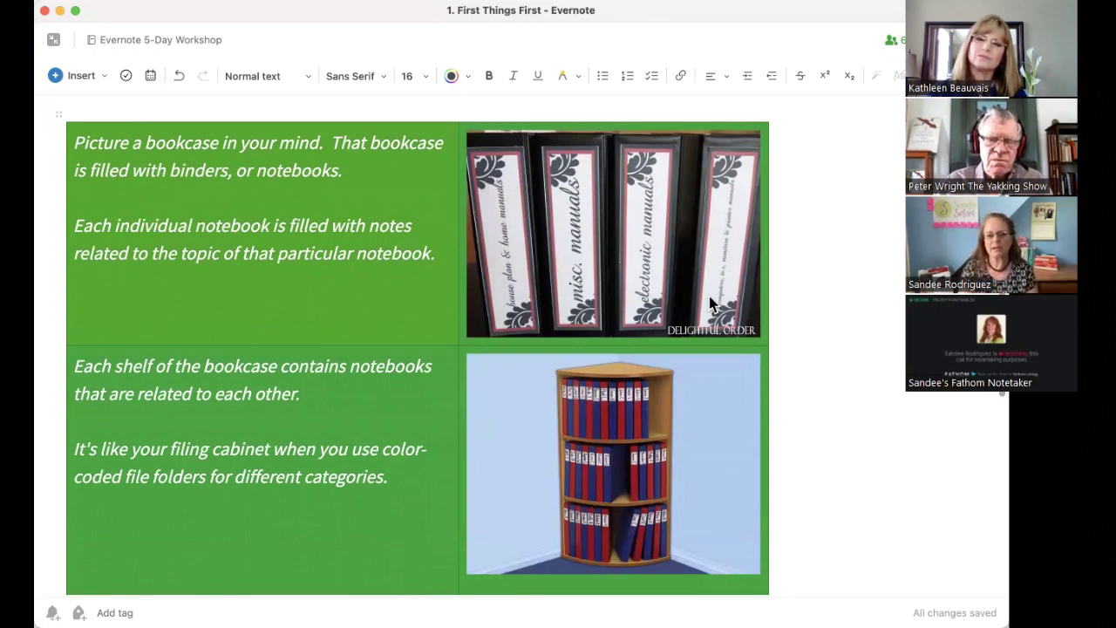
scroll(852, 423, "down", 3)
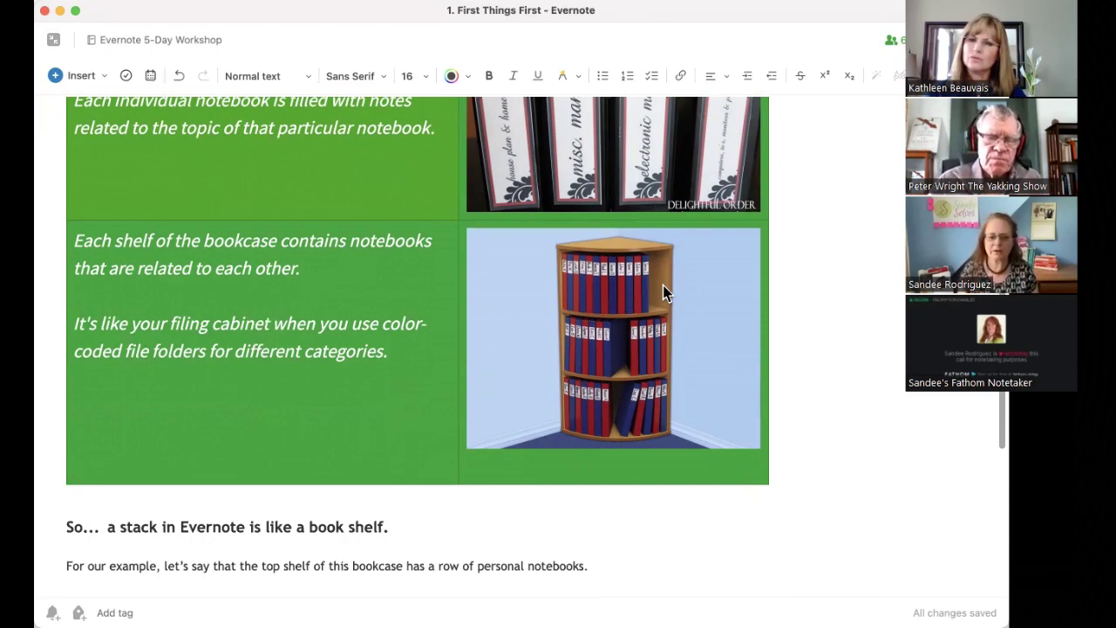
scroll(847, 451, "down", 2)
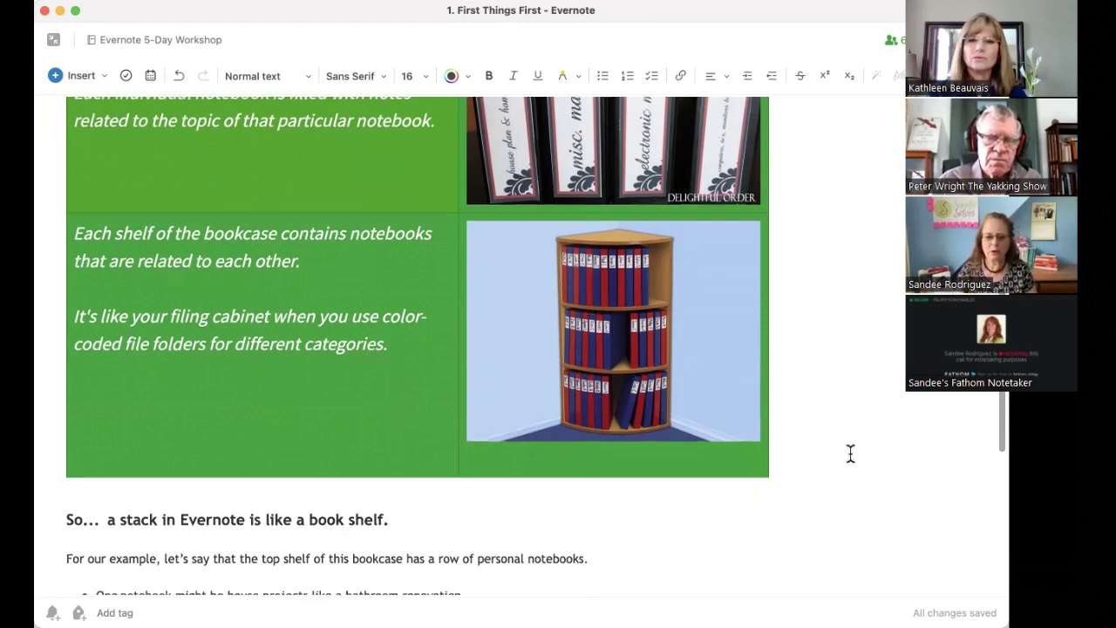
scroll(850, 453, "down", 5)
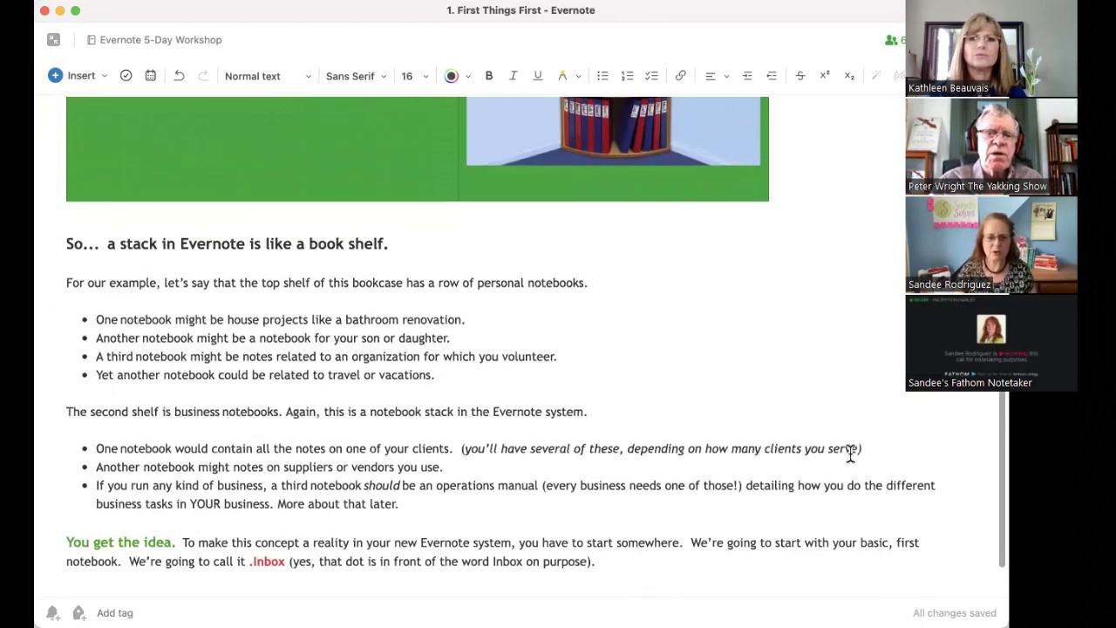
scroll(850, 452, "down", 1)
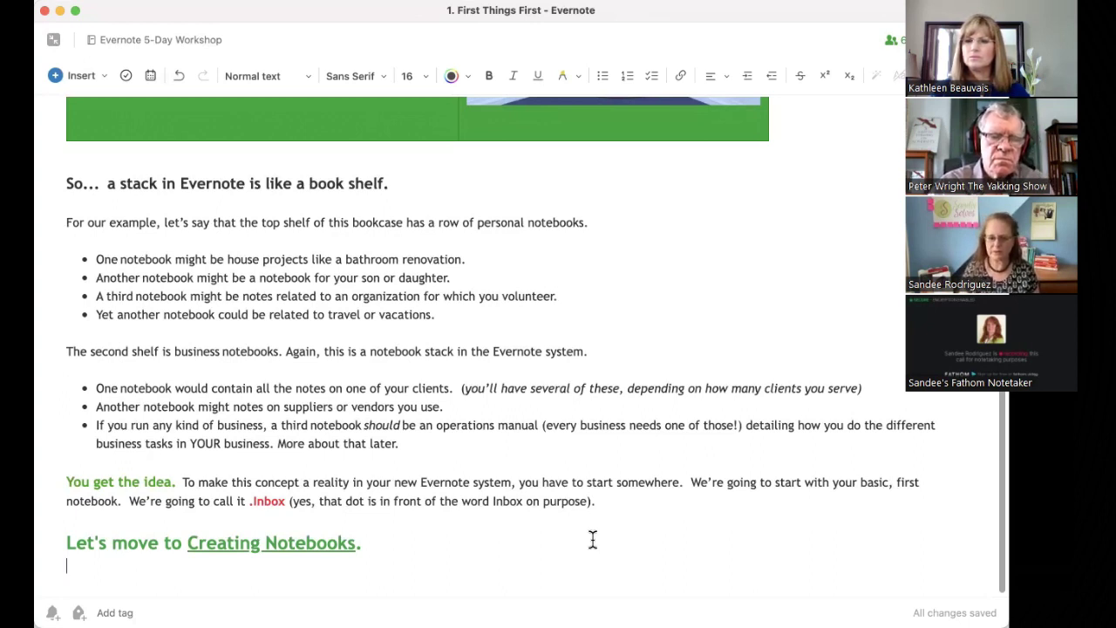
Step: Open the "Creating Notebooks" note through its link and look through the sidebar's notebooks, tags and shortcuts
left_click(318, 551)
left_click(318, 545)
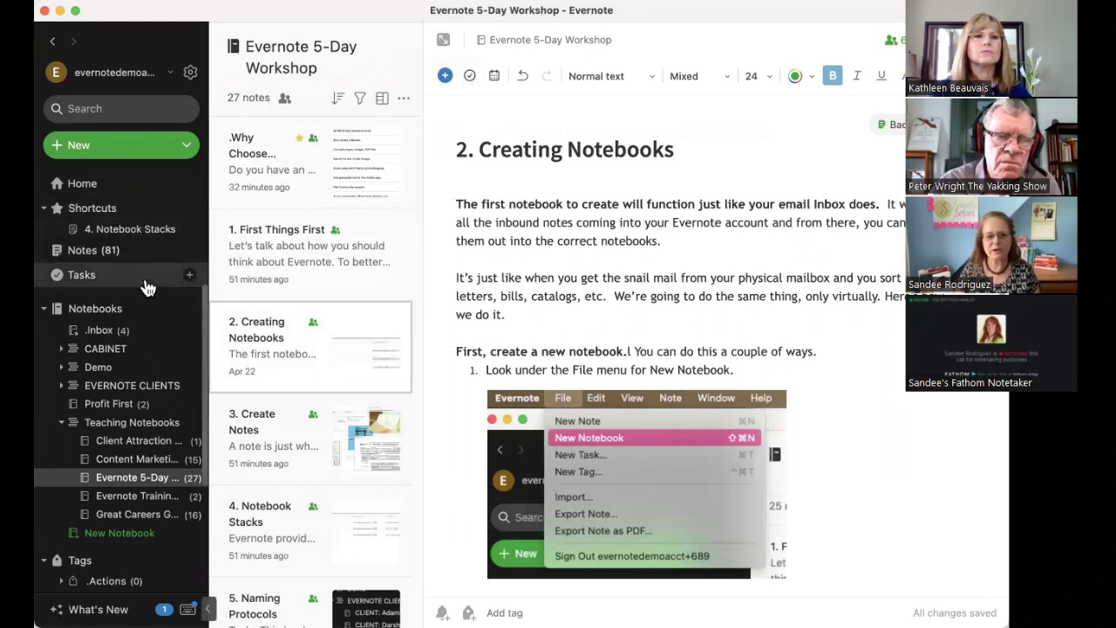
scroll(147, 285, "down", 1)
scroll(147, 288, "down", 5)
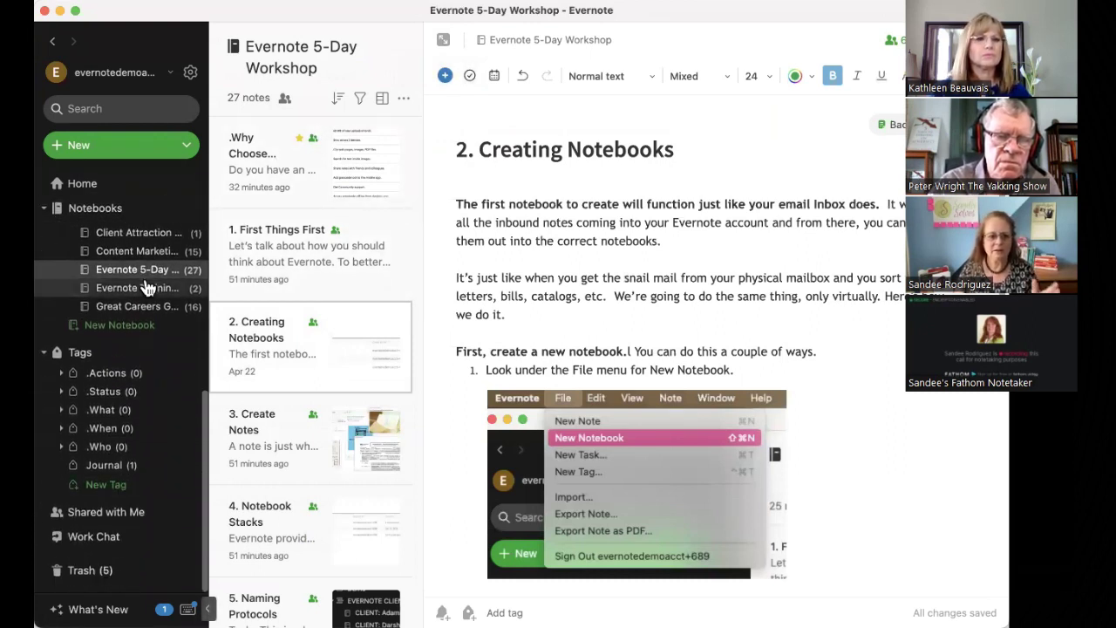
left_click(43, 352)
scroll(131, 366, "up", 6)
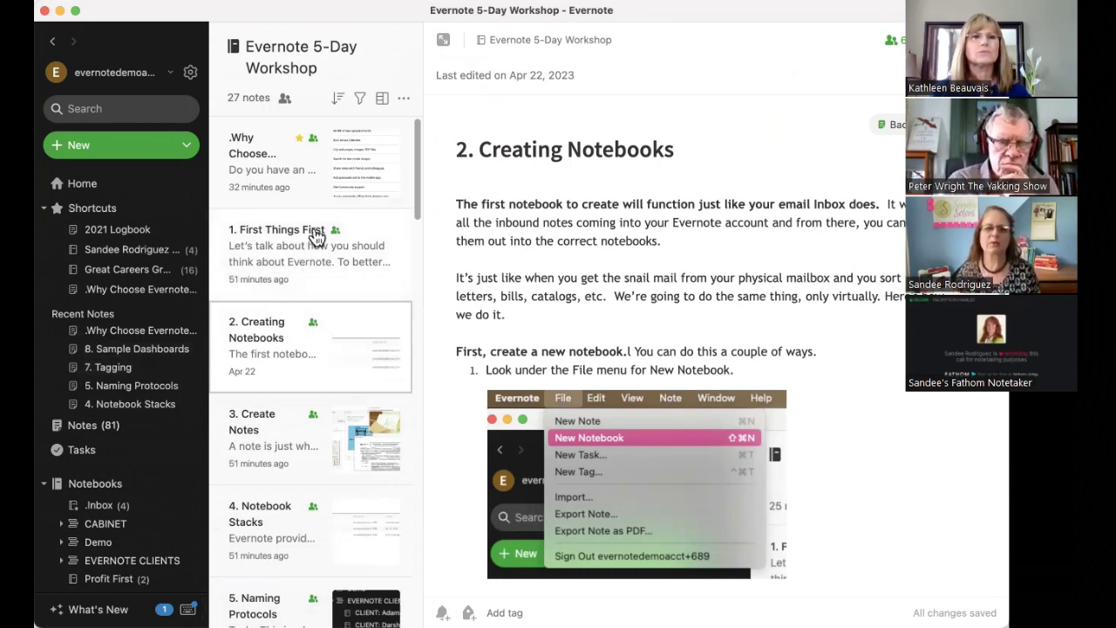
Step: Sort the workshop notebook's notes by Date updated and open the "Why Choose Evernote?" note
left_click(336, 103)
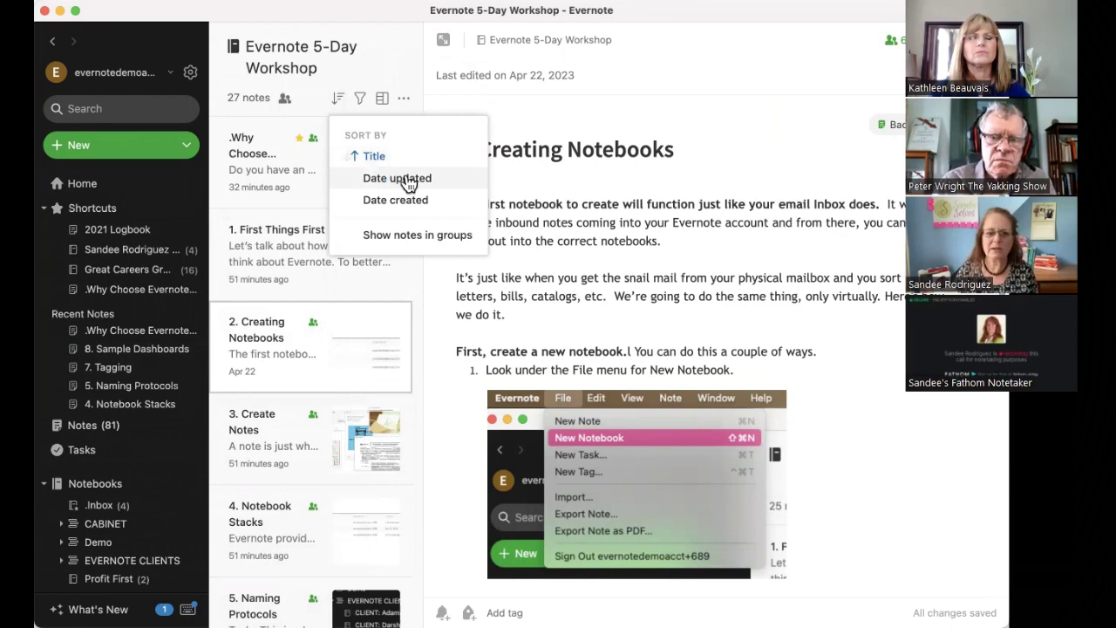
left_click(404, 178)
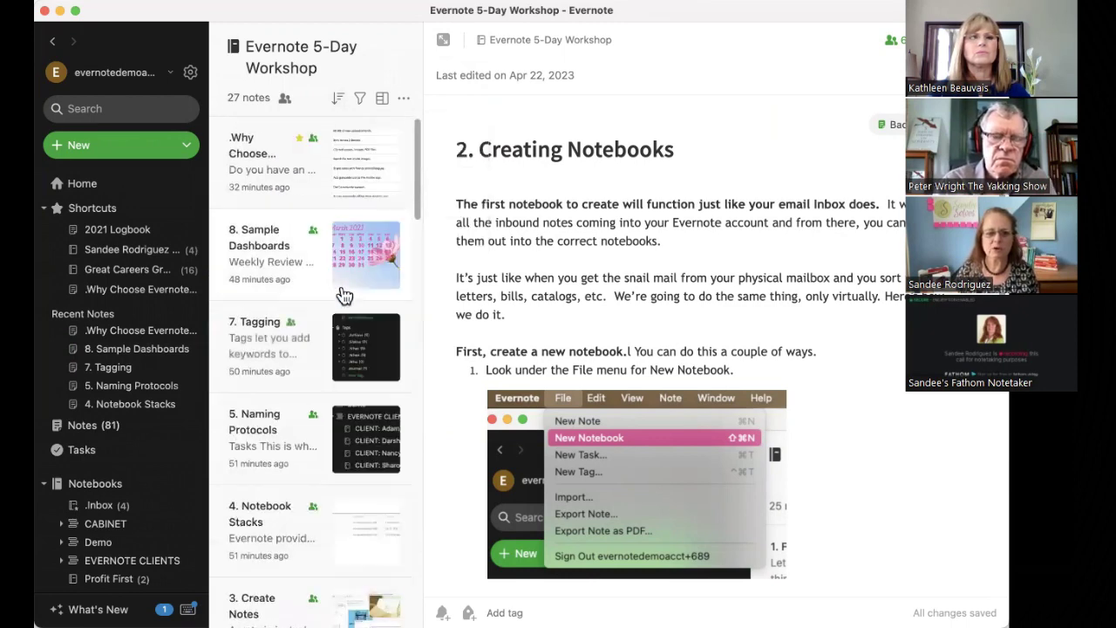
left_click(292, 194)
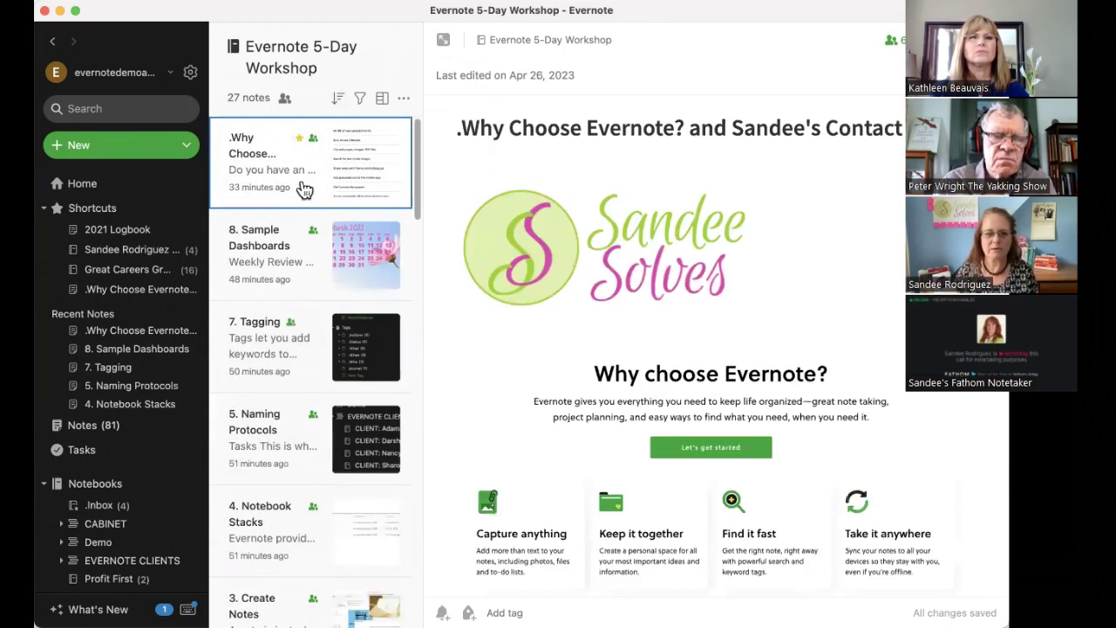
Step: Sort the workshop notebook's notes by Date created and open the first note, "6. Tasks"
left_click(340, 101)
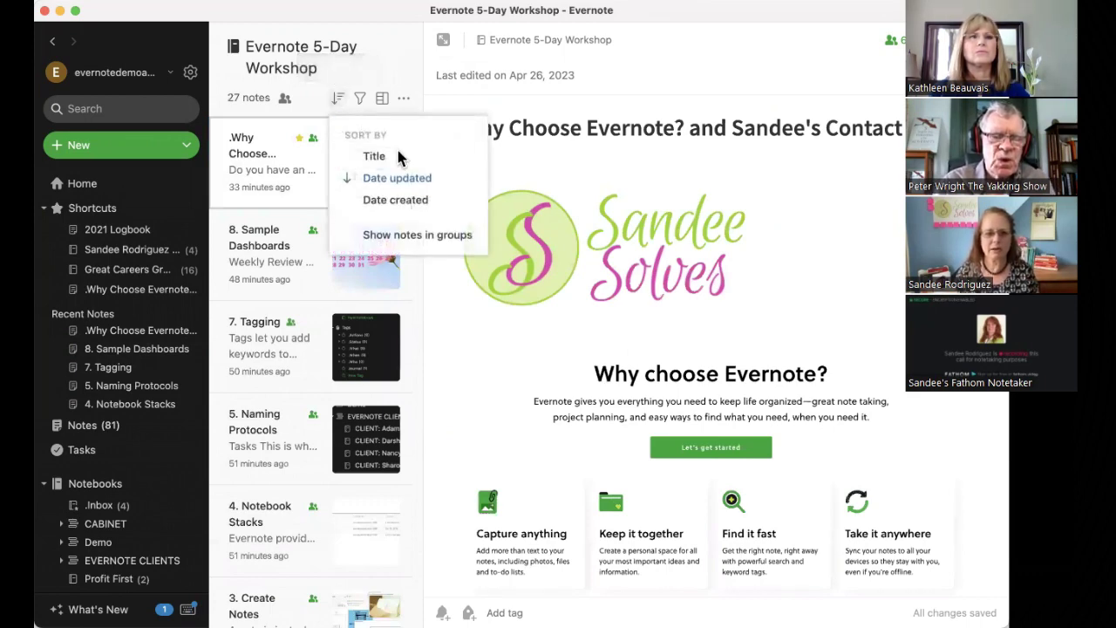
left_click(409, 205)
scroll(279, 274, "up", 20)
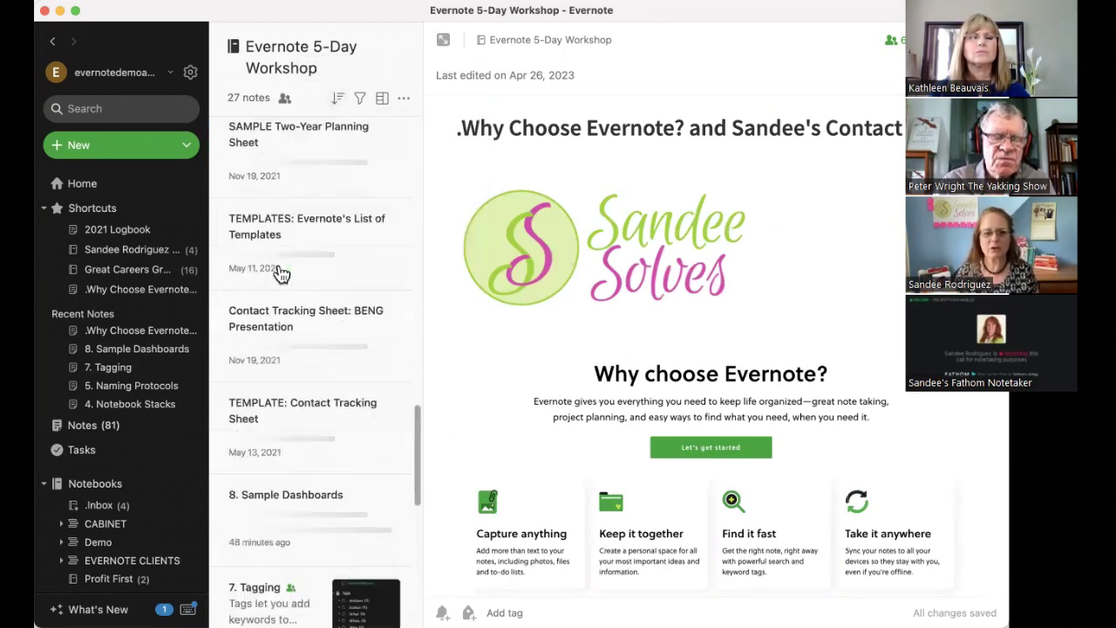
left_click(289, 201)
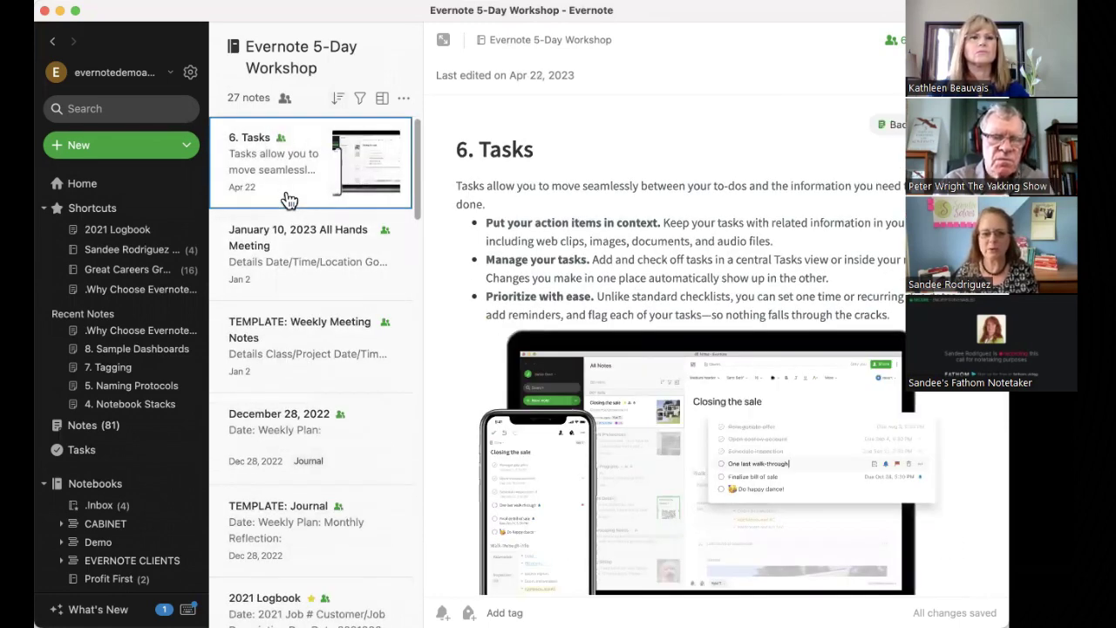
Step: Sort the workshop notebook's notes by Title
left_click(337, 100)
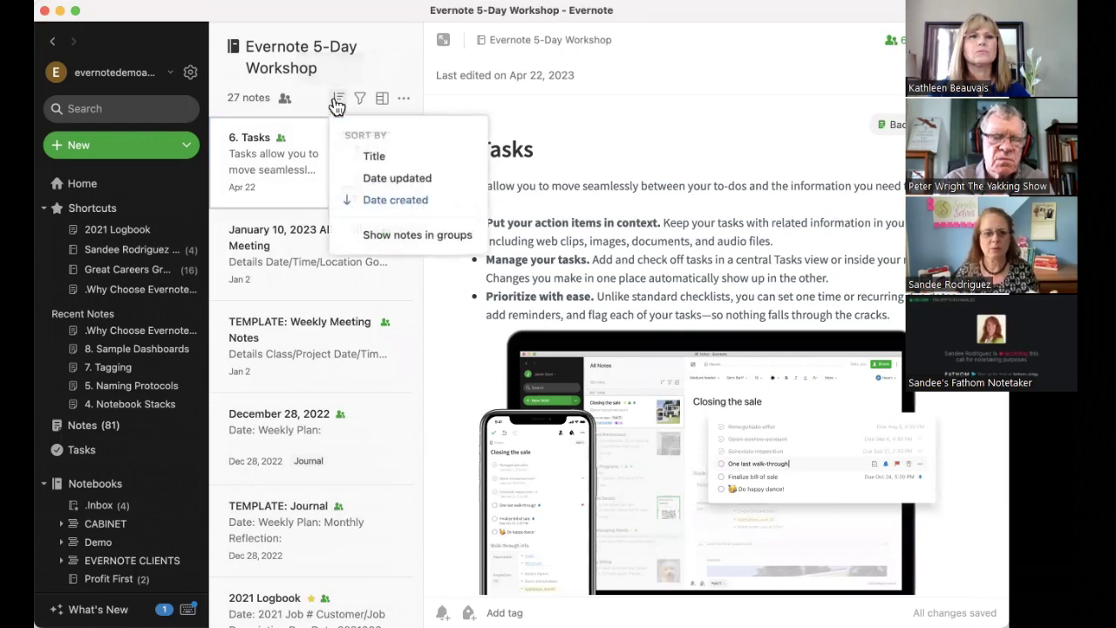
left_click(374, 156)
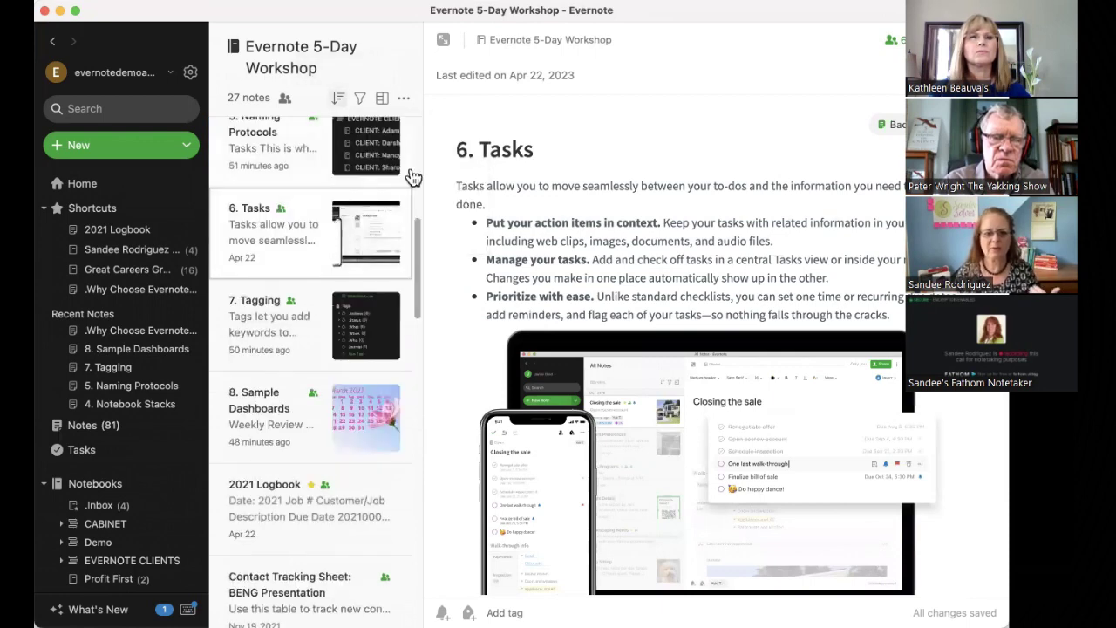
Step: Open the note filters and look through the content types offered for the Contains filter, without selecting any
left_click(359, 100)
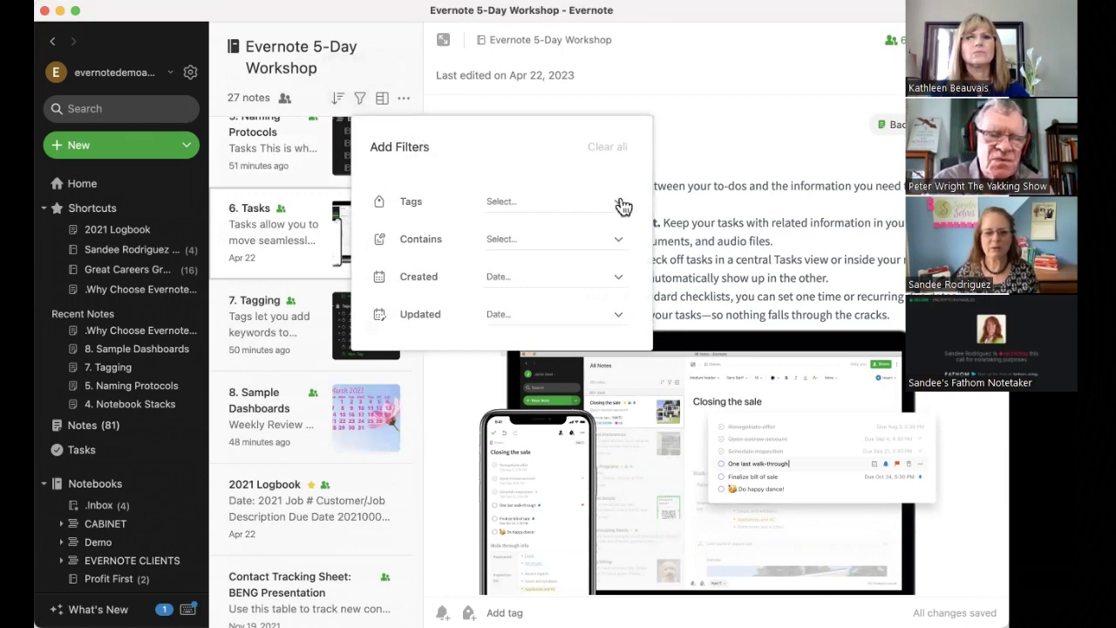
left_click(616, 250)
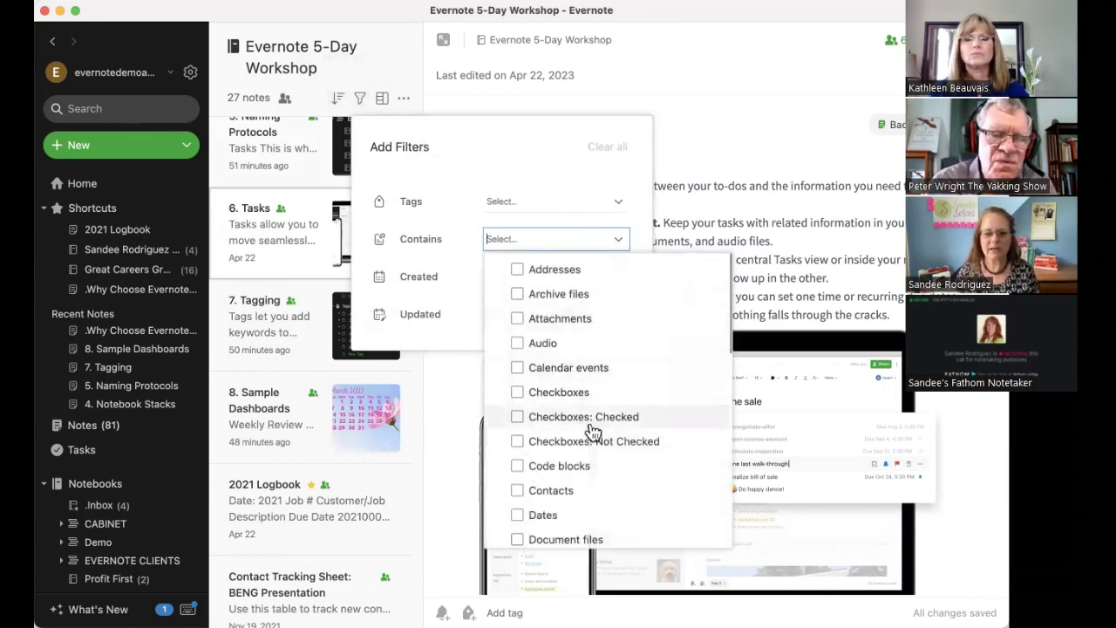
scroll(588, 426, "down", 5)
scroll(592, 432, "down", 2)
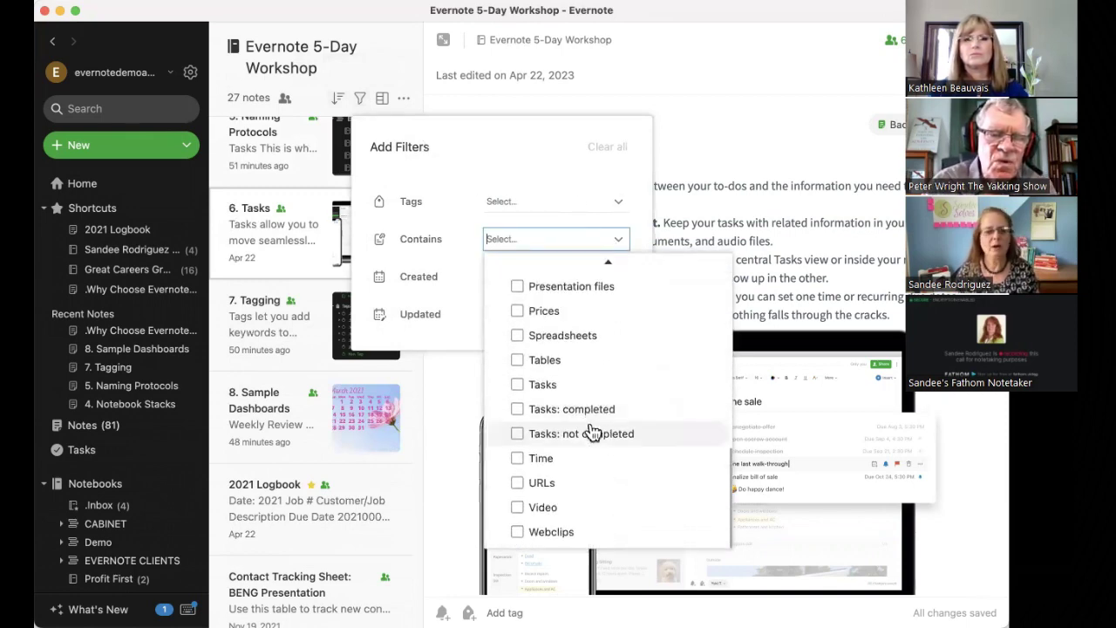
scroll(578, 393, "up", 5)
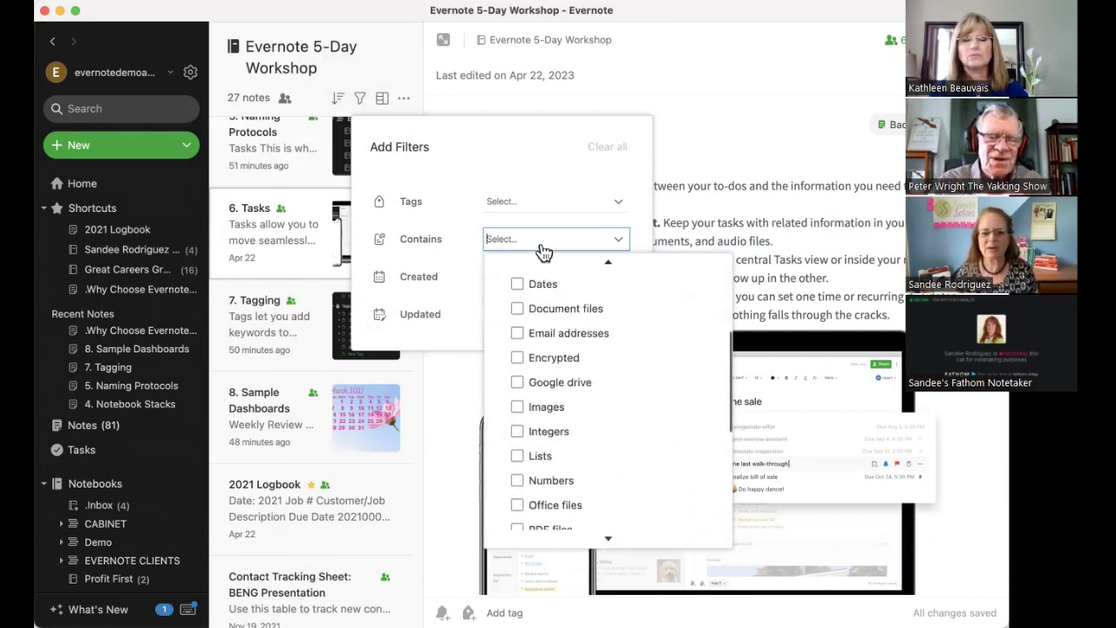
scroll(542, 261, "up", 3)
left_click(518, 136)
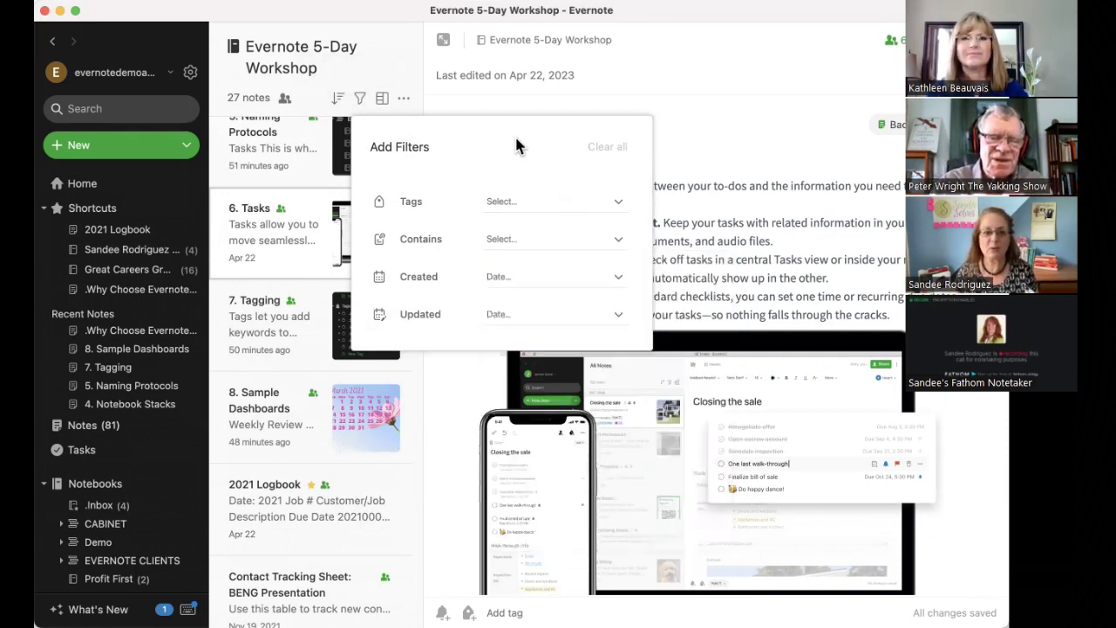
Step: Filter the notes to those created in the last 7 days, clear the filter, and view the Updated date options
left_click(620, 280)
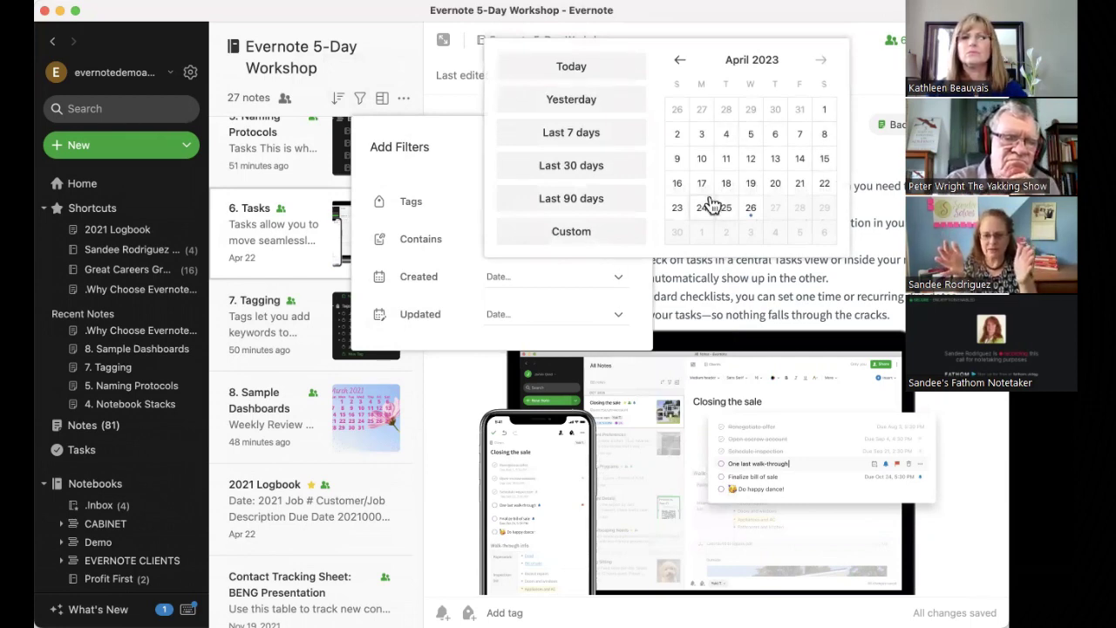
left_click(617, 132)
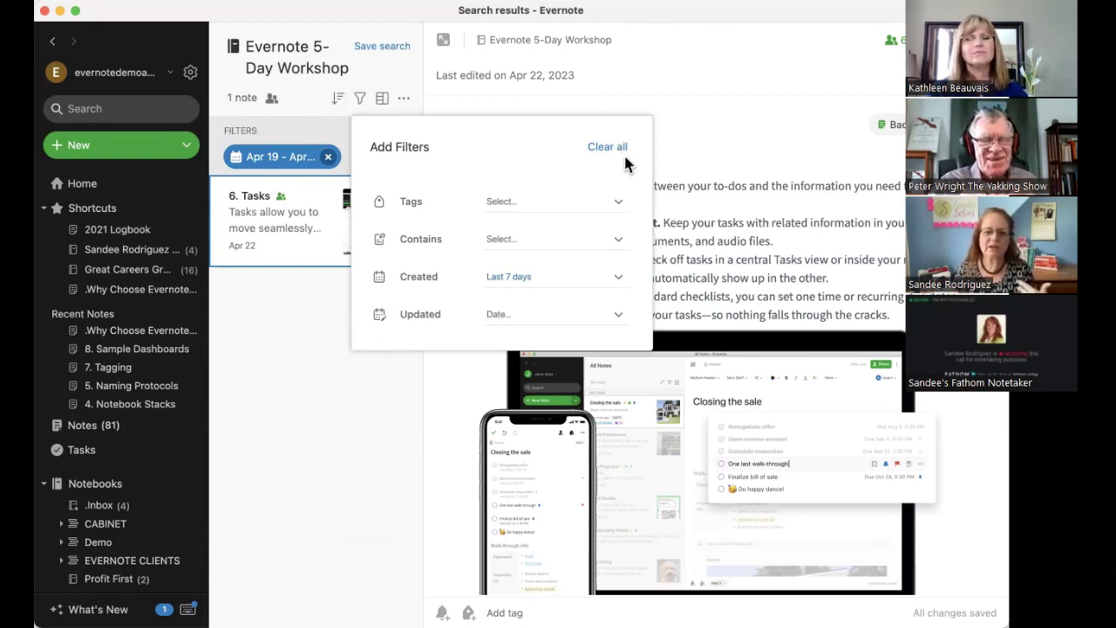
left_click(617, 152)
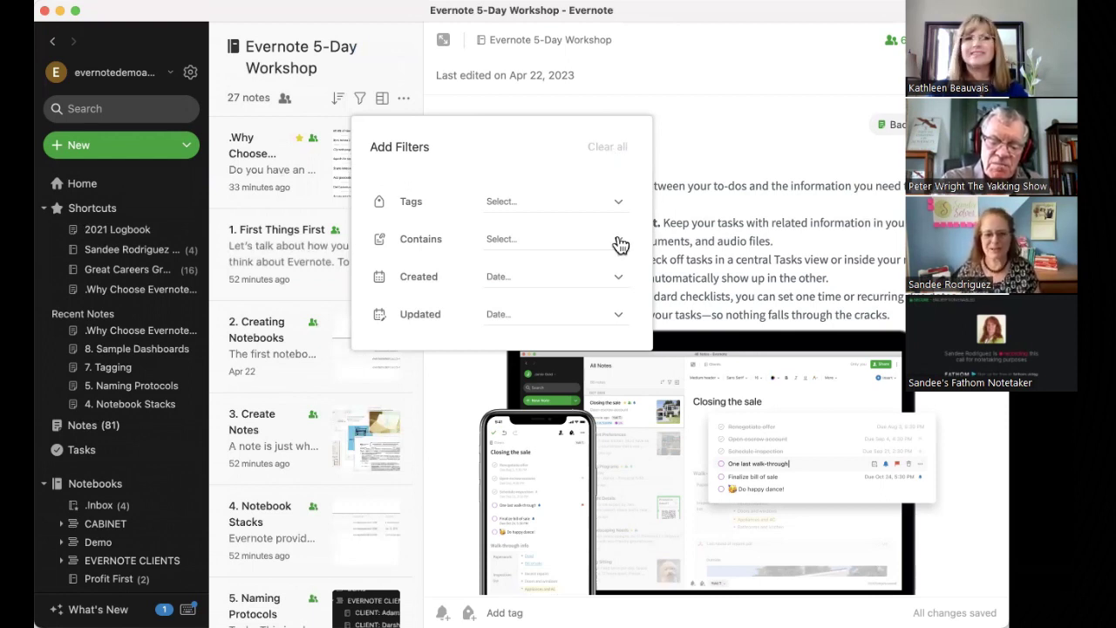
left_click(620, 317)
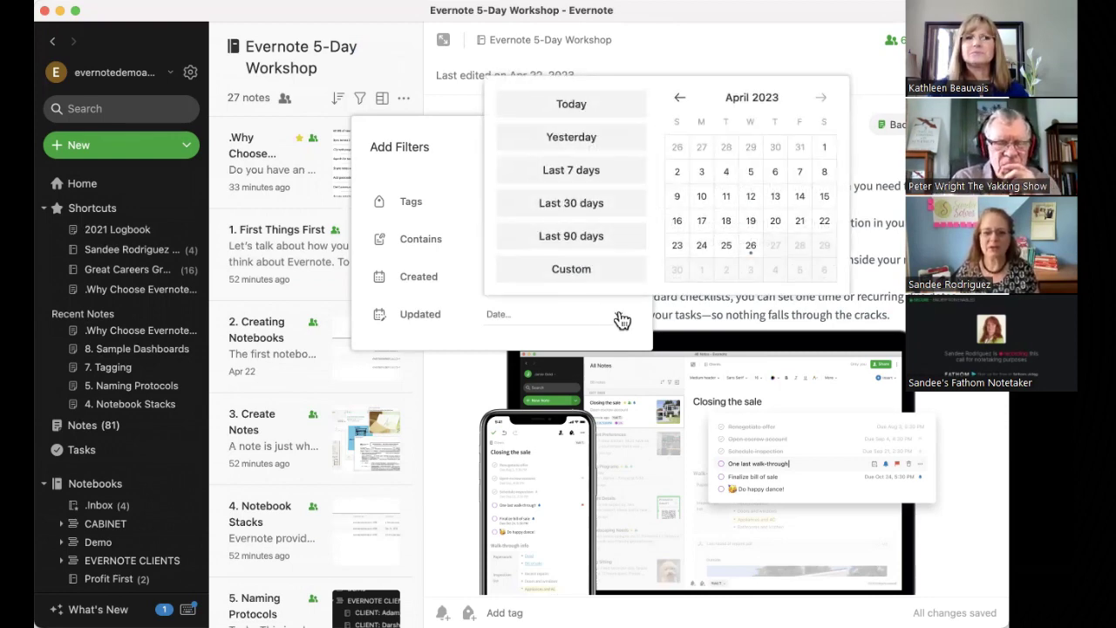
left_click(360, 99)
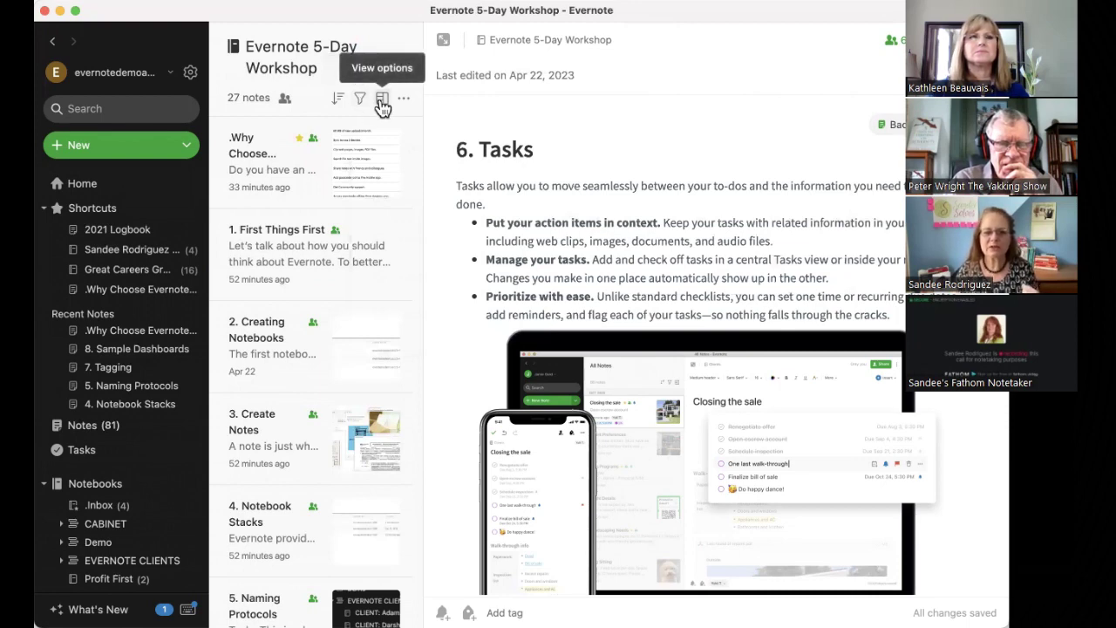
Step: Try the Cards view for the note list and switch the list to the Side list view
left_click(382, 102)
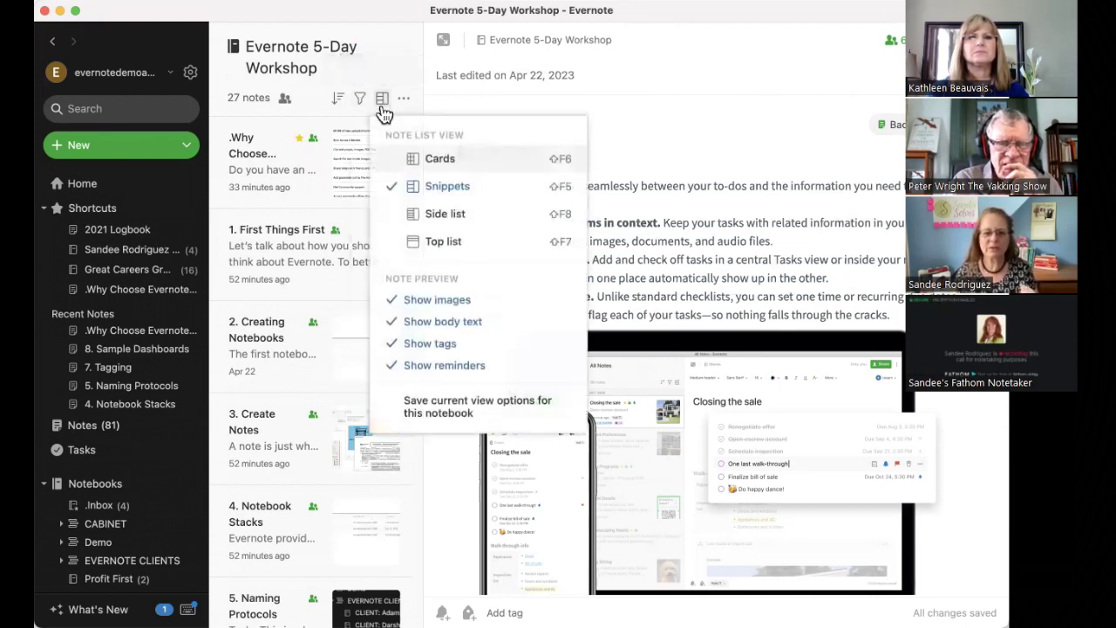
left_click(426, 160)
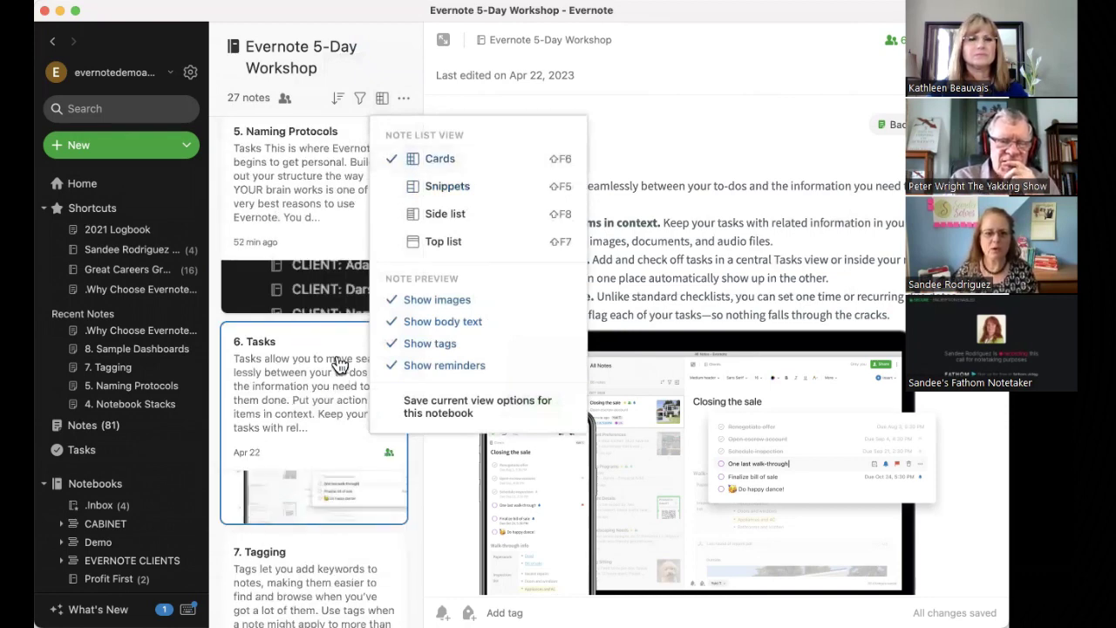
left_click(447, 218)
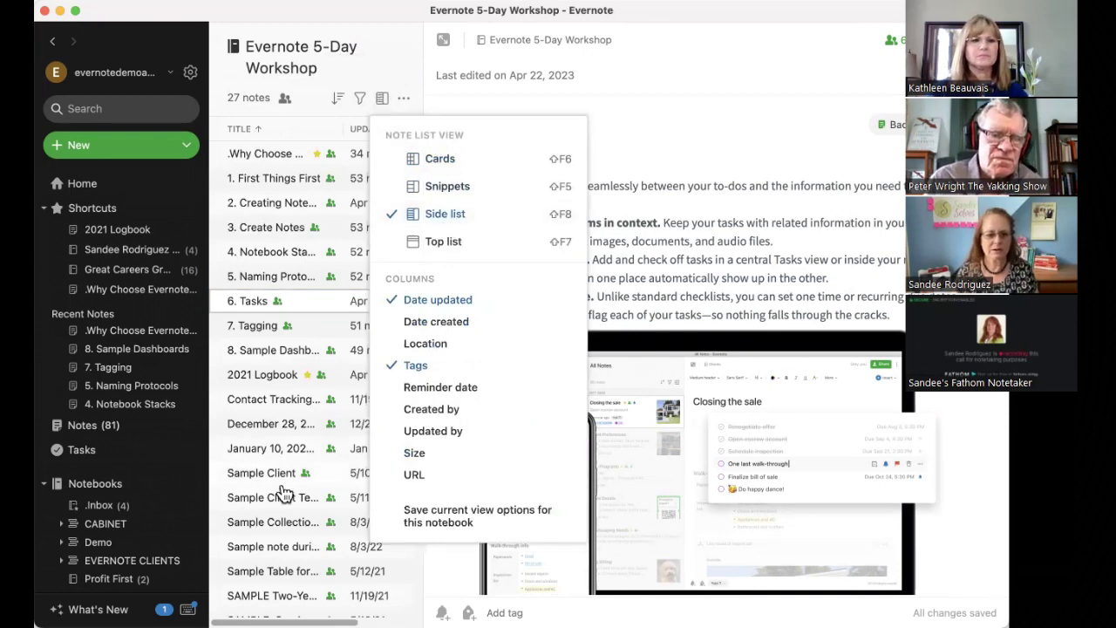
Step: Switch the note list to the Top list view and shorten the list area to show more of the note
scroll(286, 479, "down", 5)
scroll(289, 471, "up", 5)
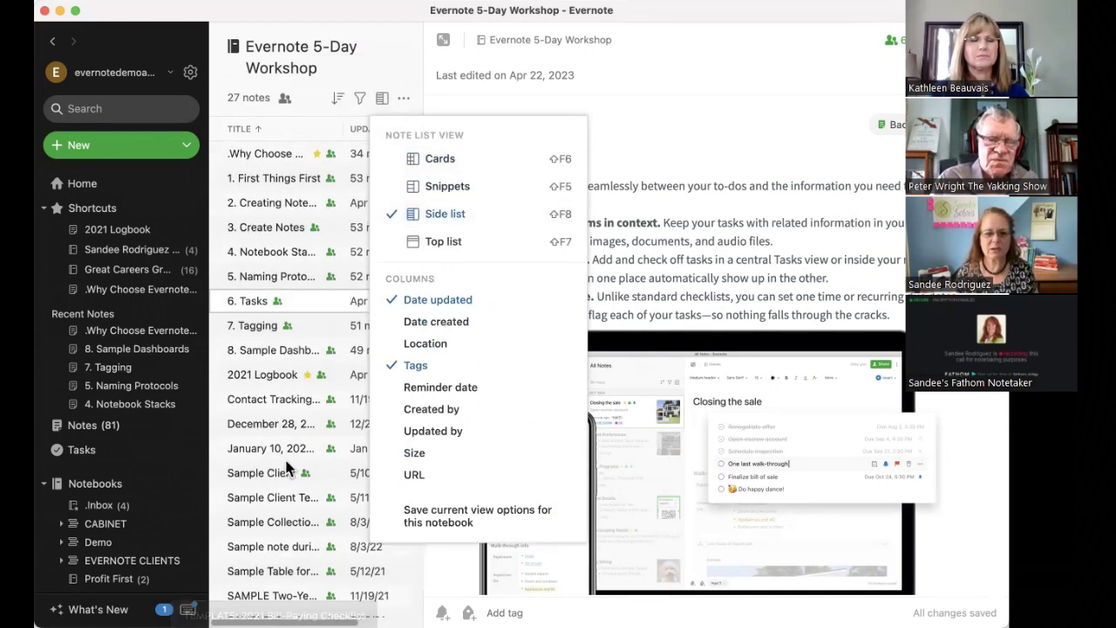
left_click(431, 248)
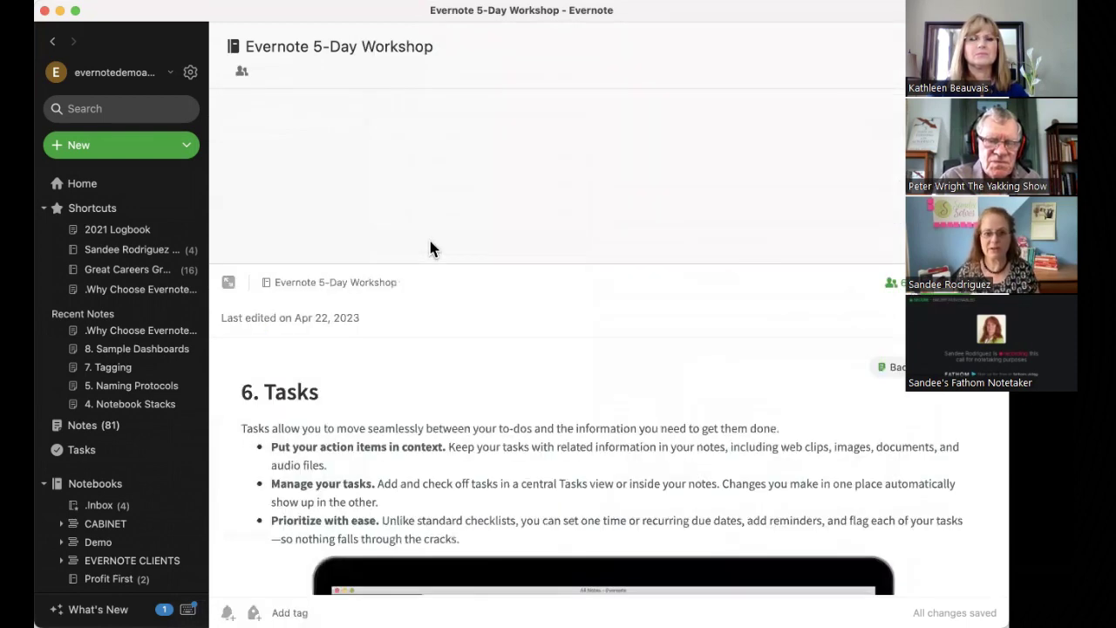
left_click_drag(481, 259, 478, 169)
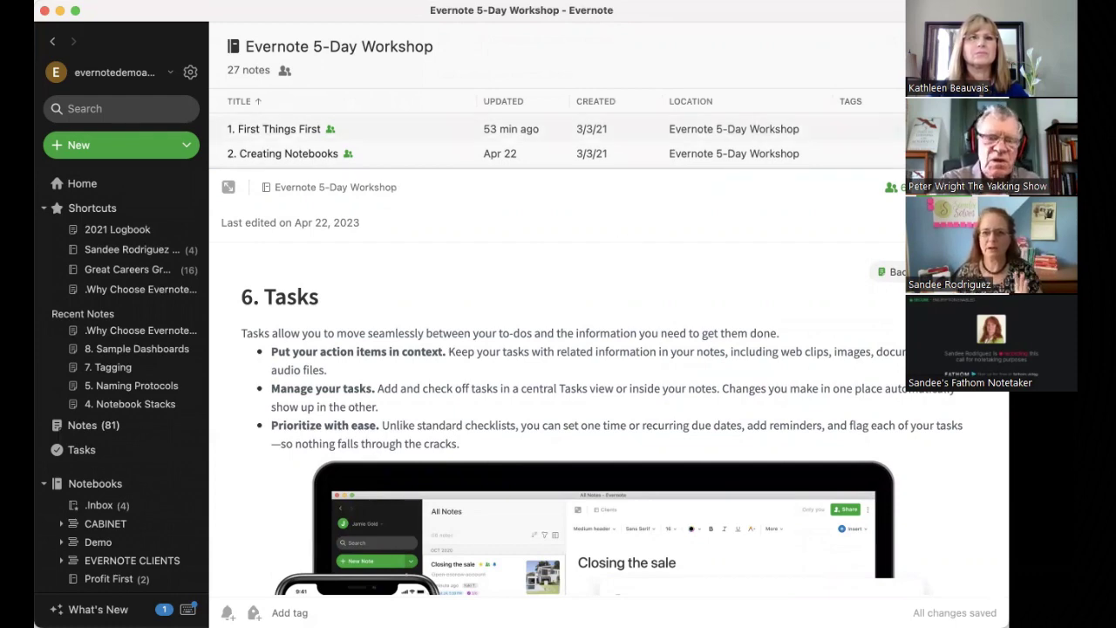
Step: Switch the note list to the Snippets view and open its view options
left_click(983, 70)
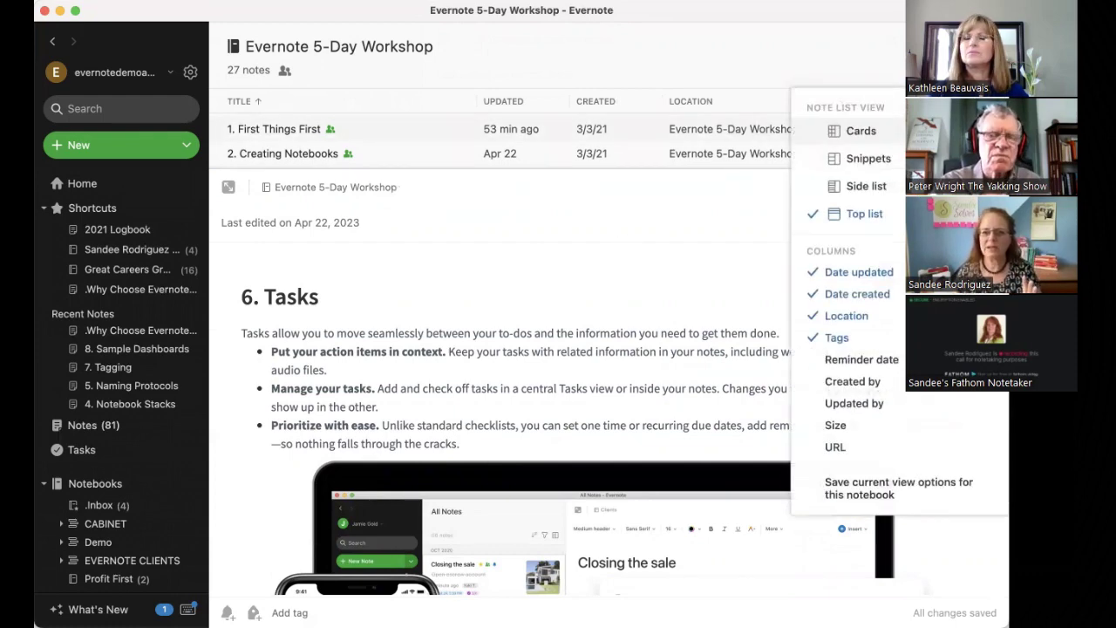
left_click(882, 185)
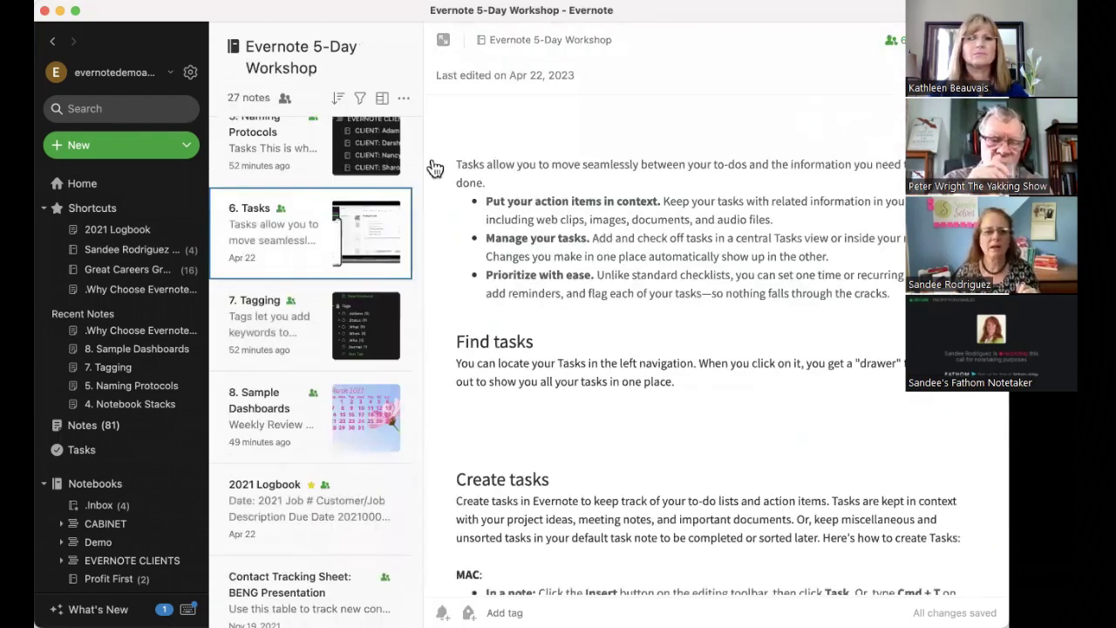
left_click(383, 100)
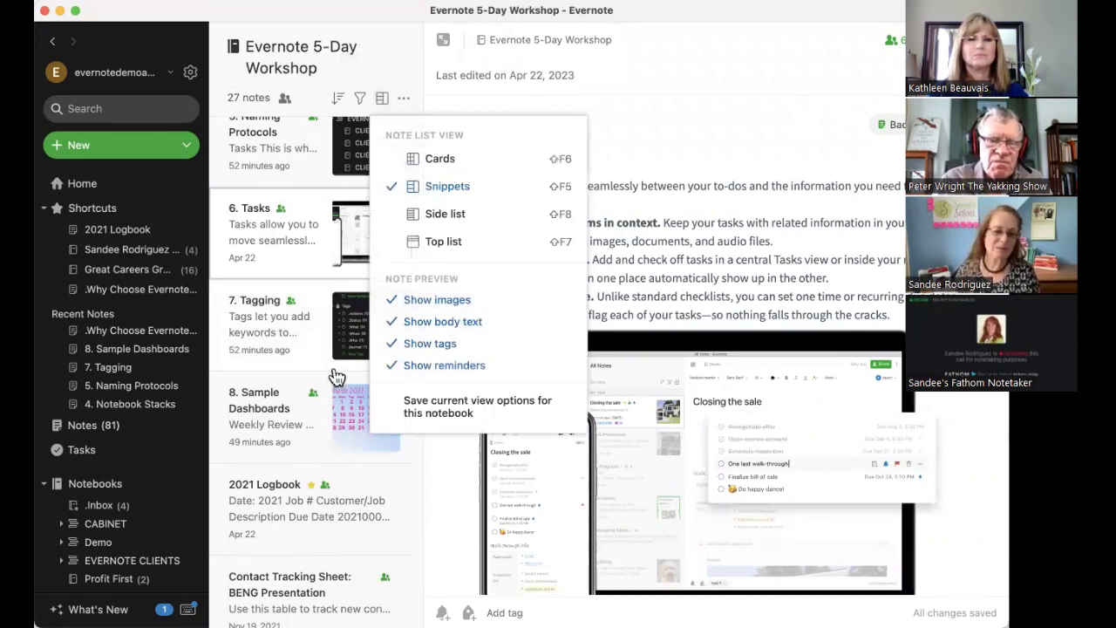
scroll(334, 377, "up", 10)
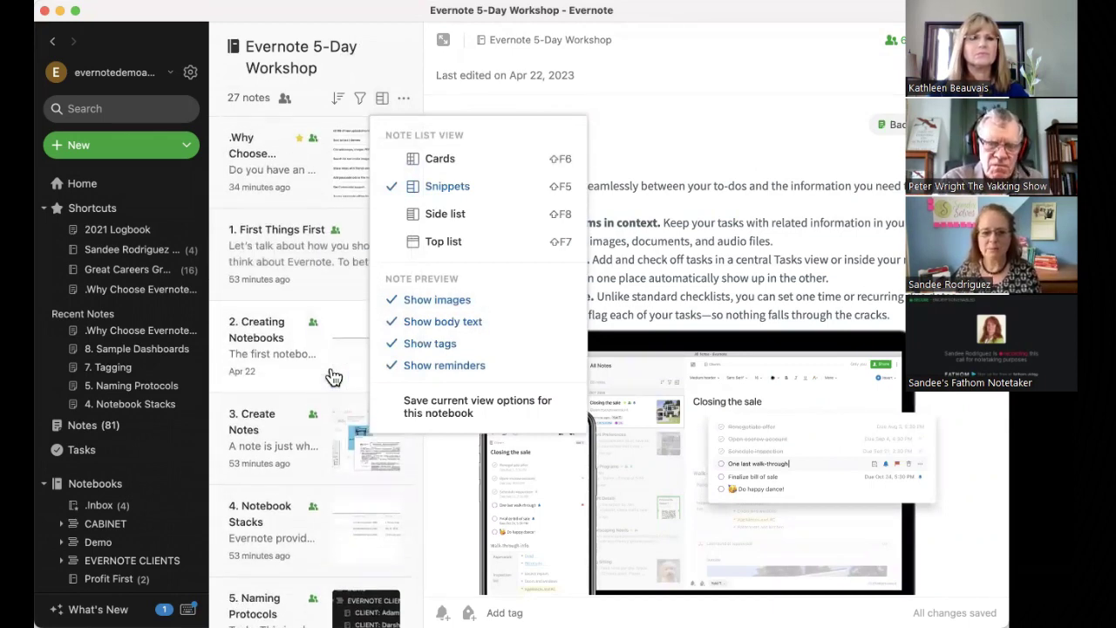
Step: Try hiding and restoring the images and body text in the note previews, without saving the view options for the notebook
scroll(394, 300, "down", 5)
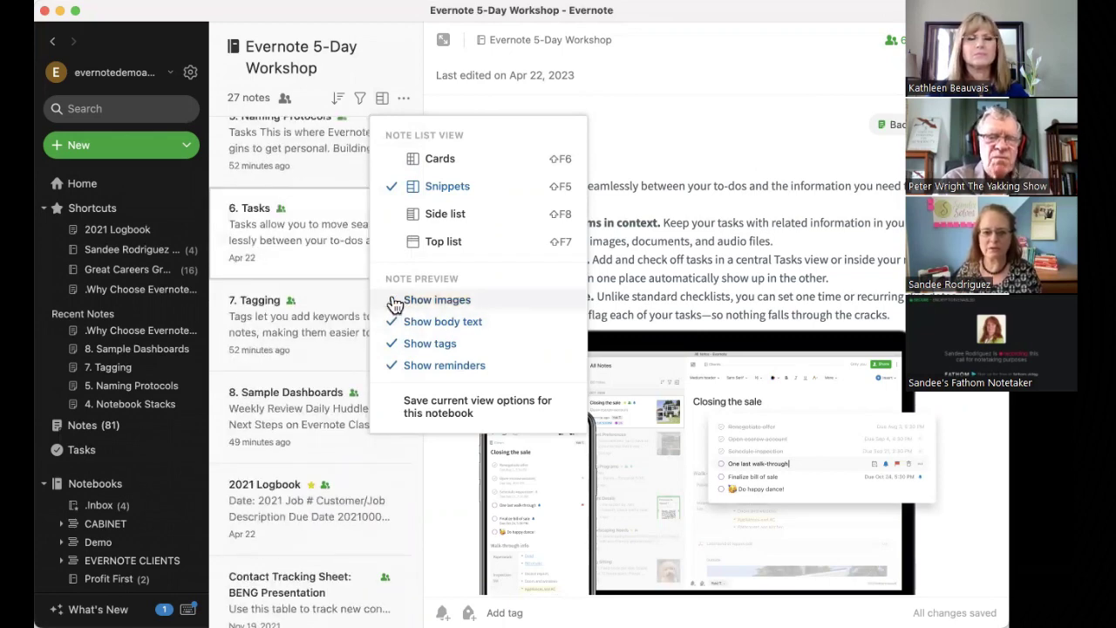
left_click(394, 300)
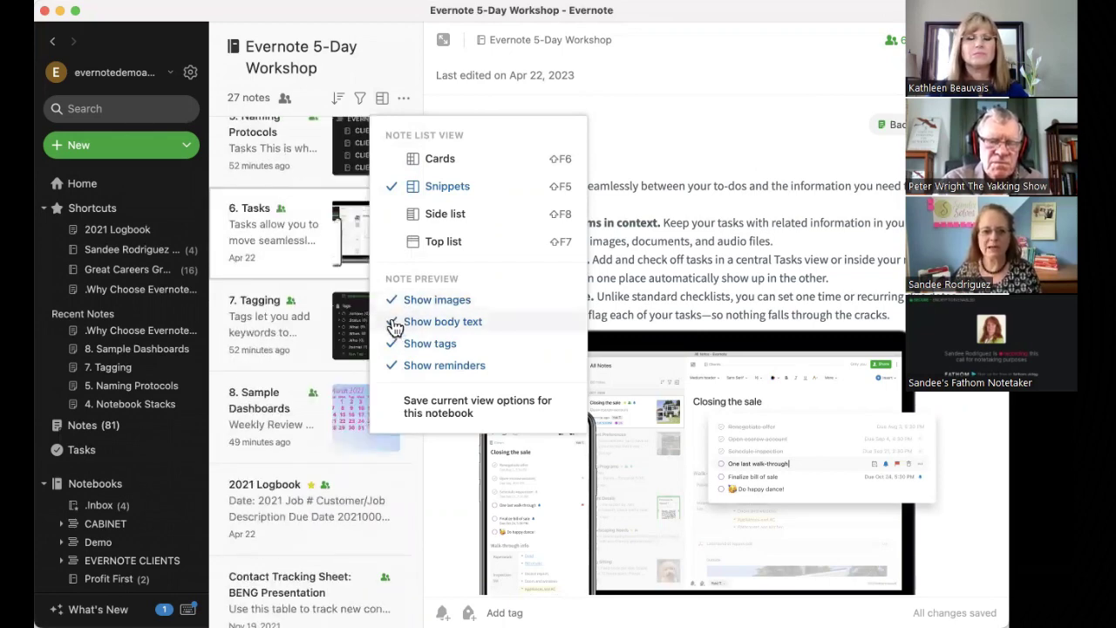
left_click(394, 323)
left_click(394, 321)
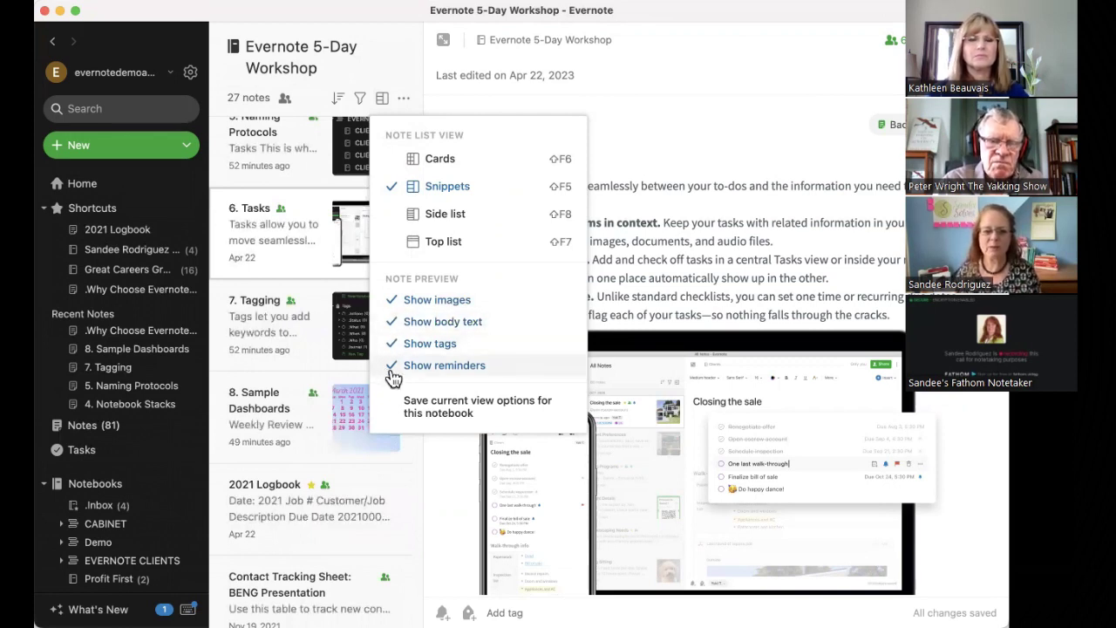
left_click(394, 377)
left_click(394, 377)
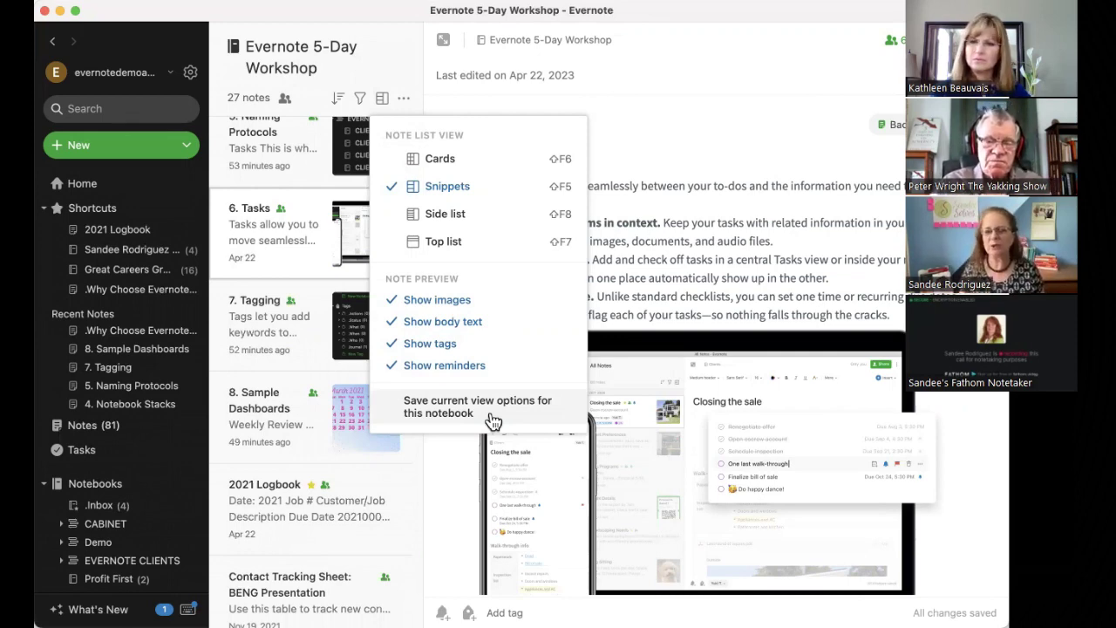
left_click(401, 61)
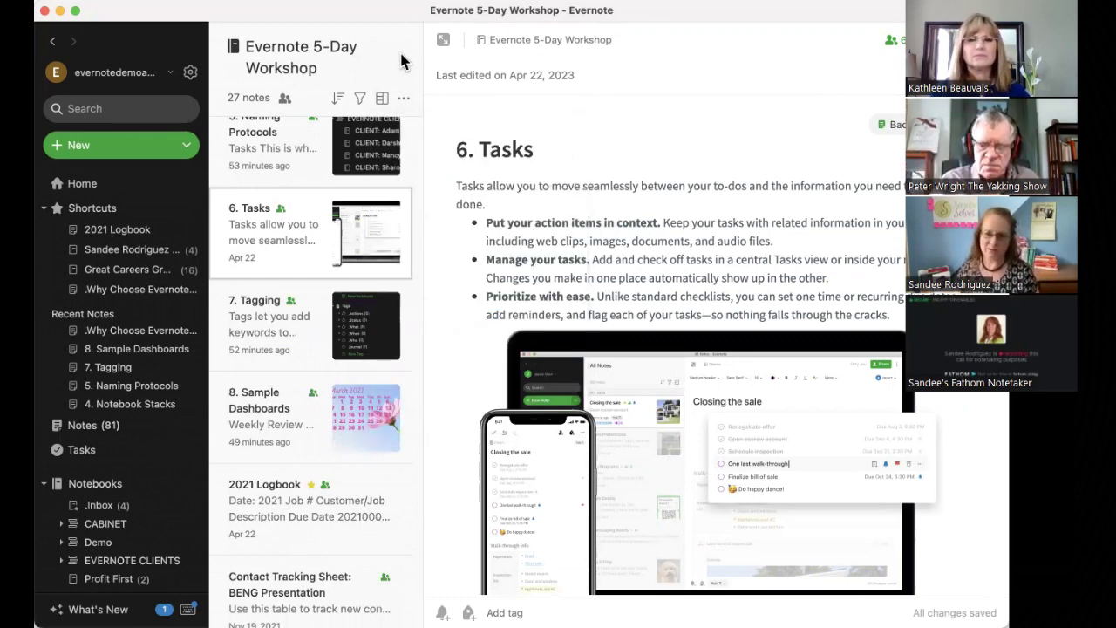
Step: Open the note "1. First Things First" and look through it to the end
scroll(344, 231, "up", 5)
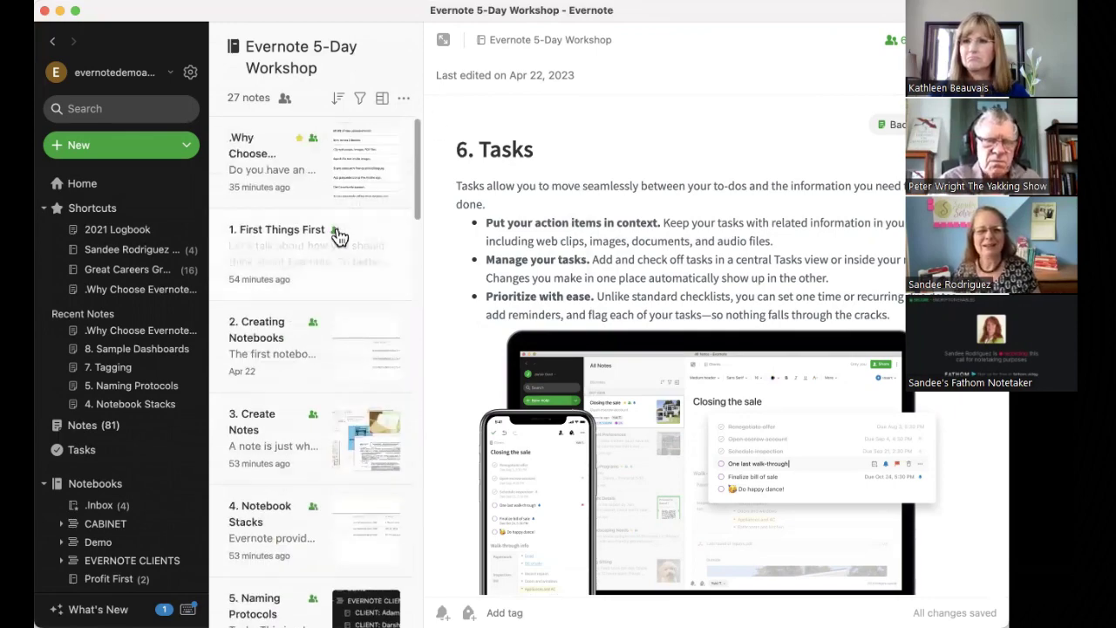
left_click(341, 258)
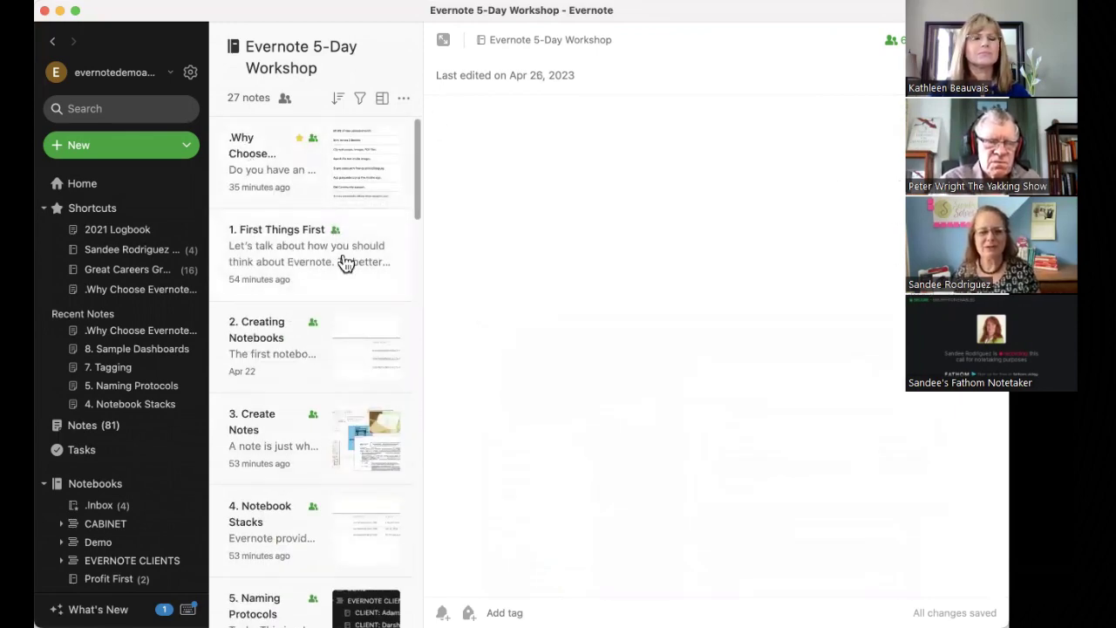
scroll(736, 427, "down", 5)
scroll(737, 427, "down", 3)
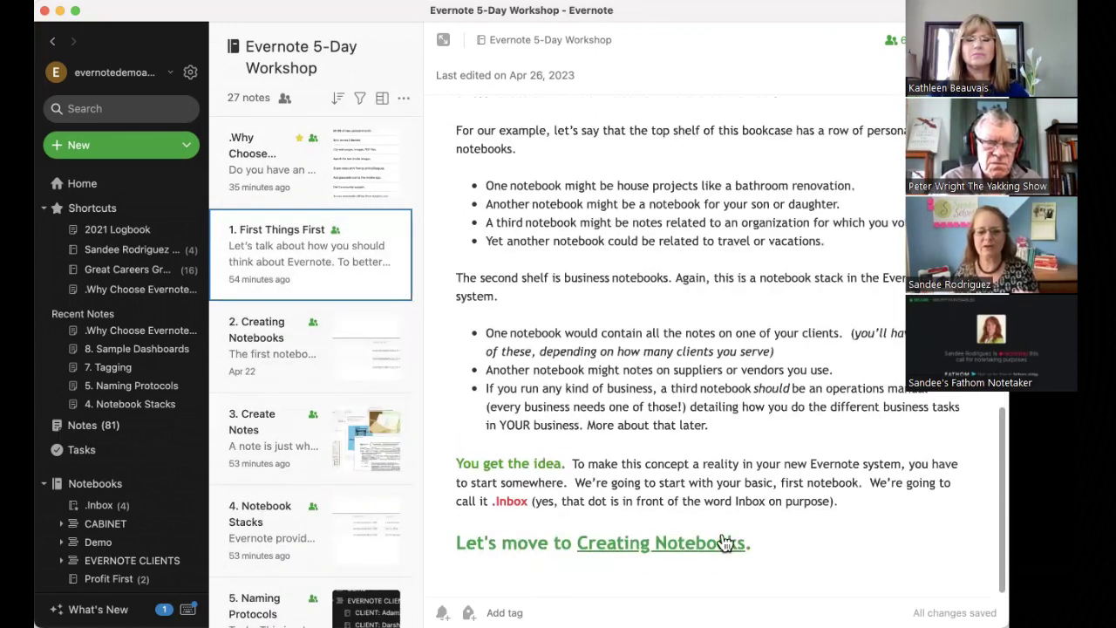
Step: Open the note "2. Creating Notebooks" in expanded view and read how to create a new notebook
left_click(277, 353)
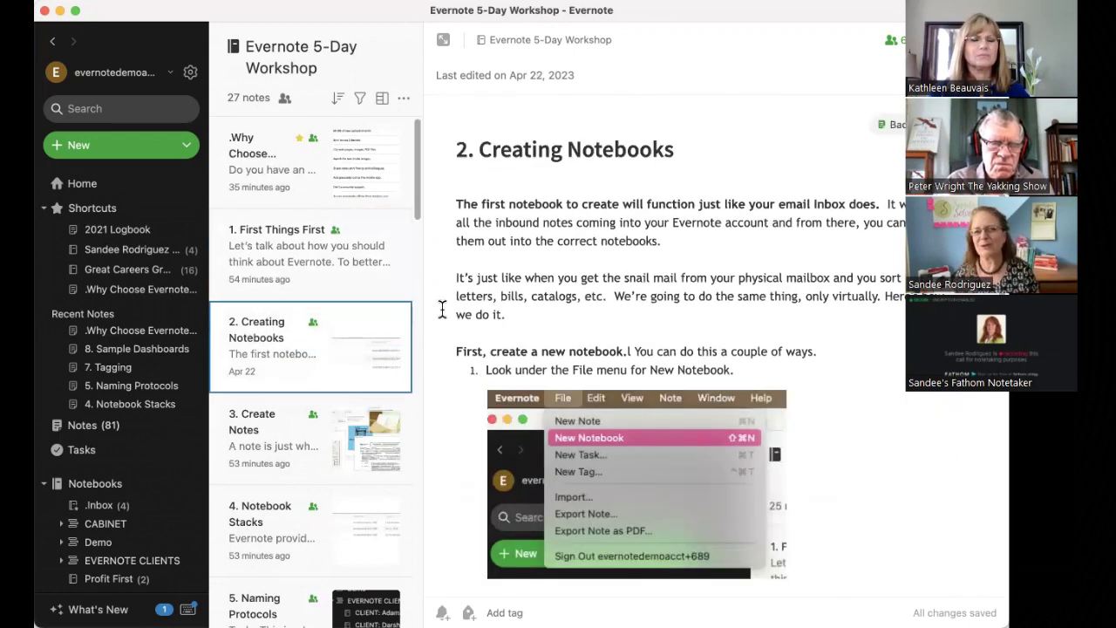
left_click(443, 39)
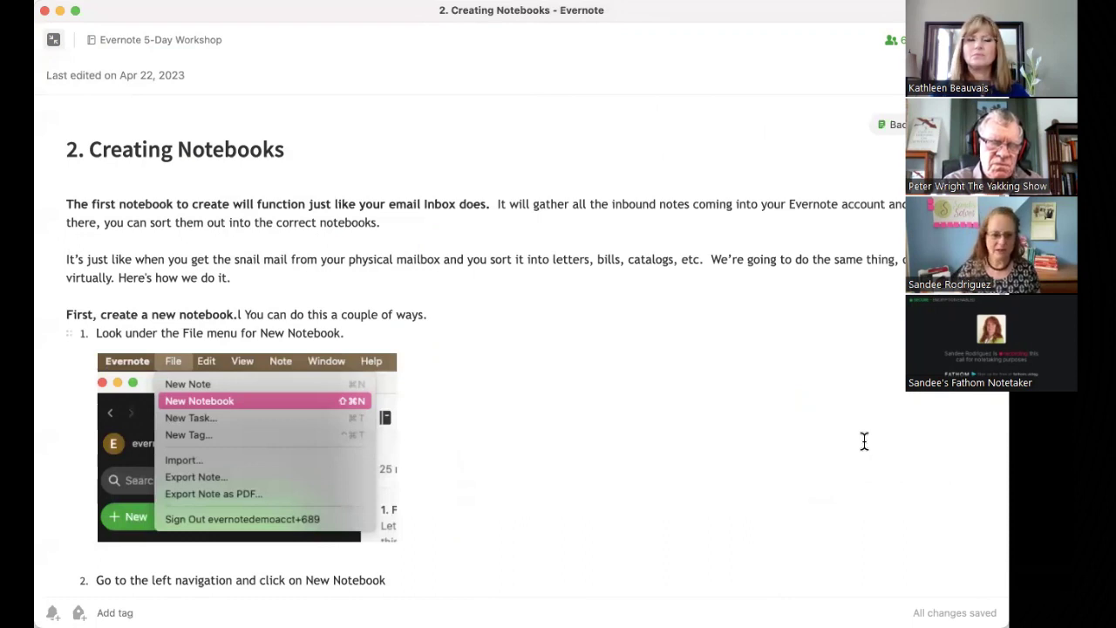
scroll(864, 441, "down", 3)
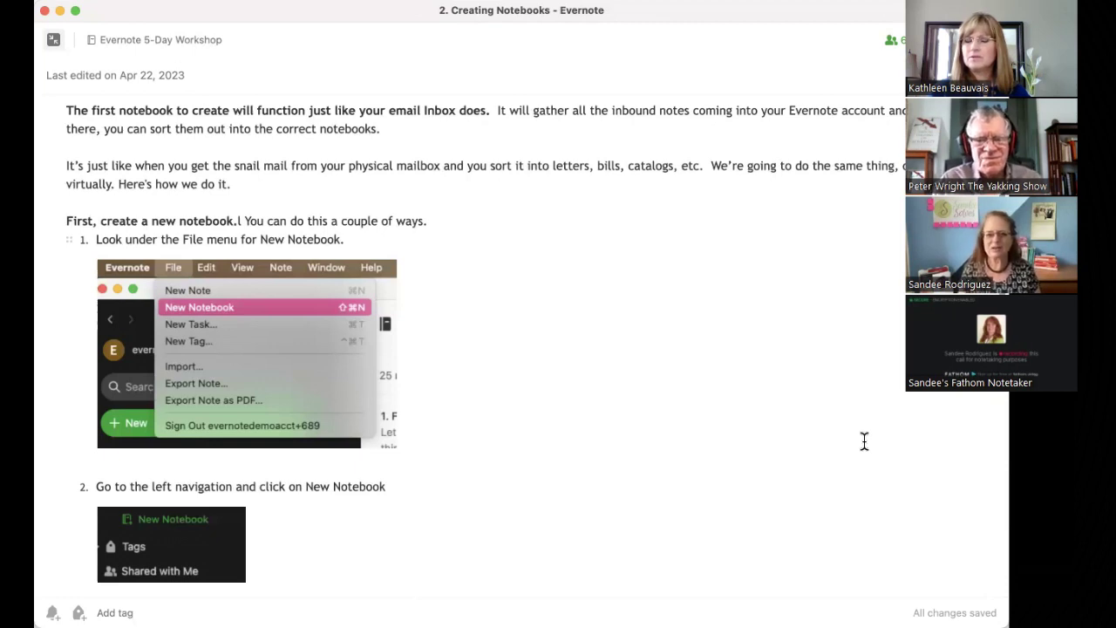
scroll(851, 449, "down", 3)
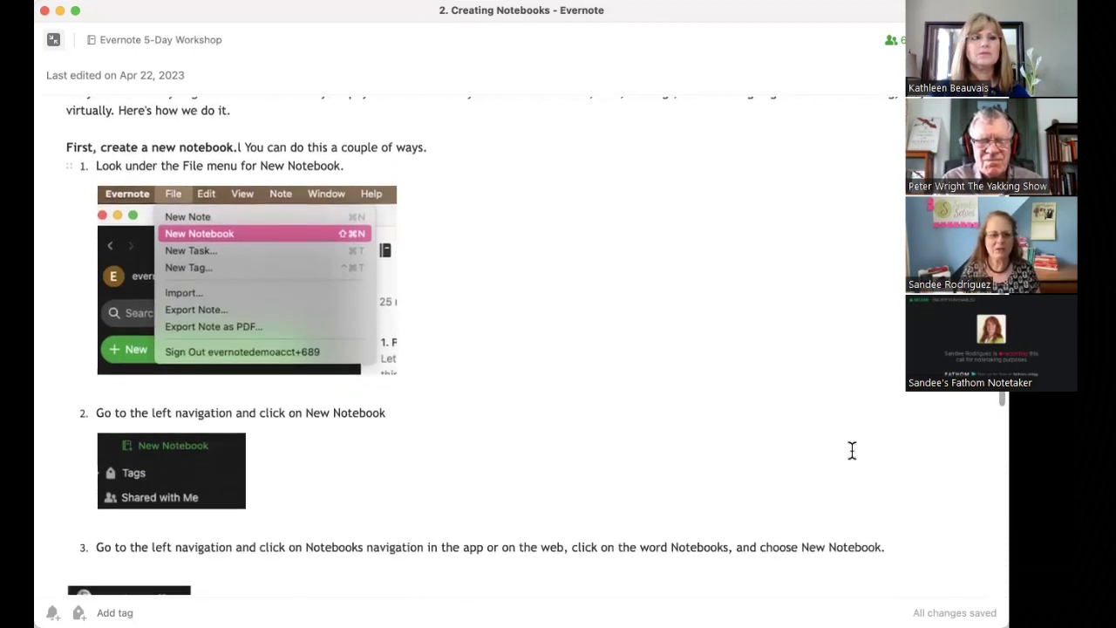
Step: Delete the stray letter "l" after "First, create a new notebook." in the note
scroll(851, 450, "down", 1)
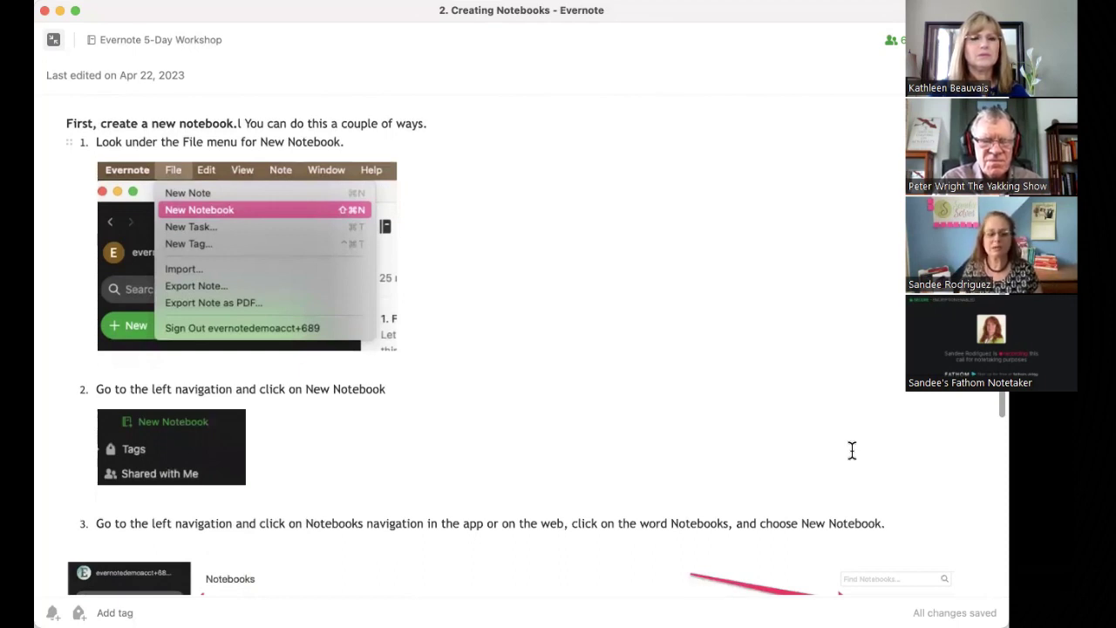
left_click(243, 123)
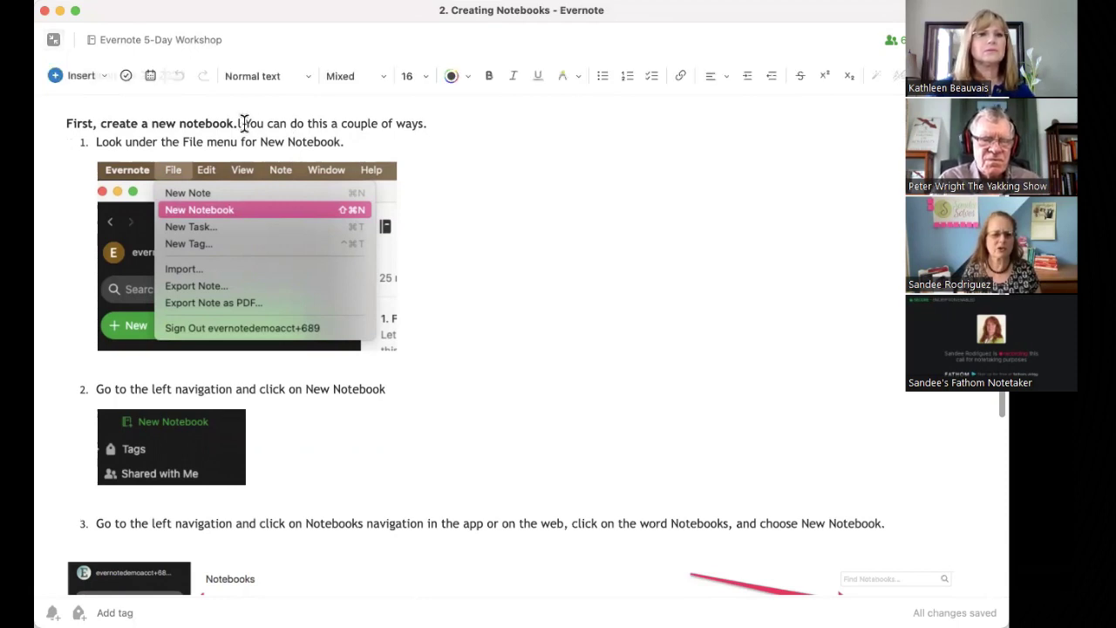
key("BackSpace")
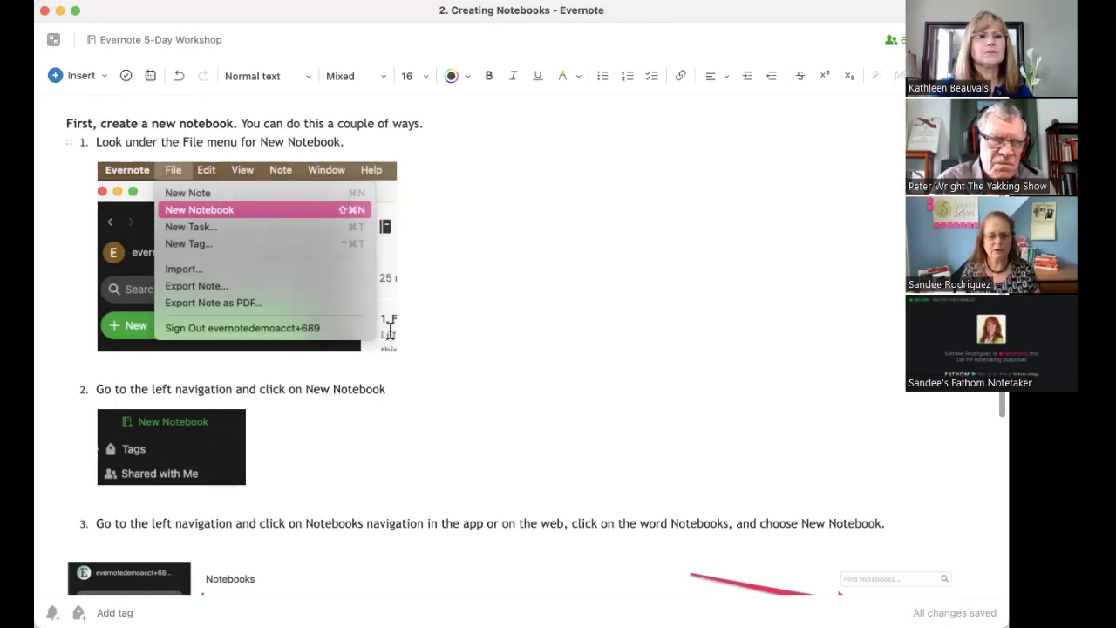
Step: Review the remaining ways to create a notebook in the note, and return the note to its normal view
scroll(416, 366, "down", 2)
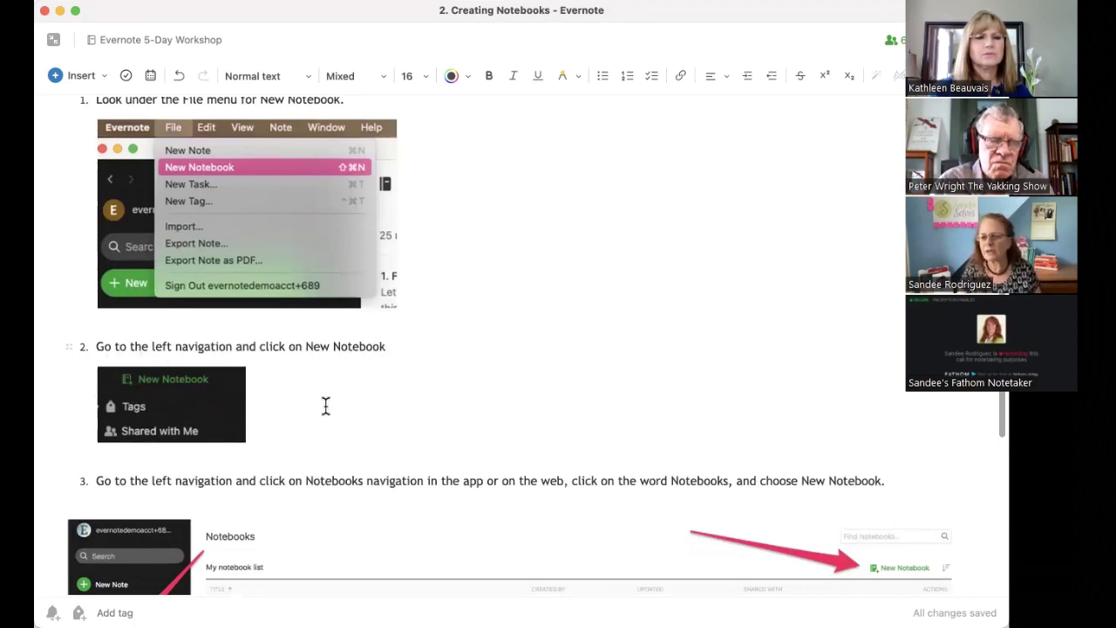
scroll(327, 404, "down", 4)
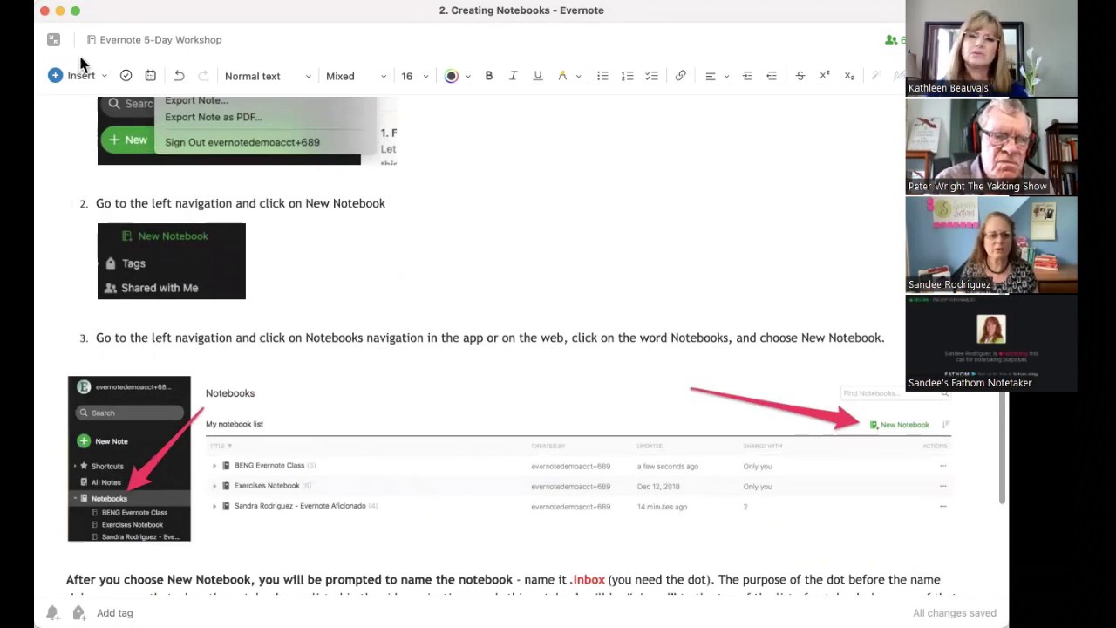
left_click(54, 39)
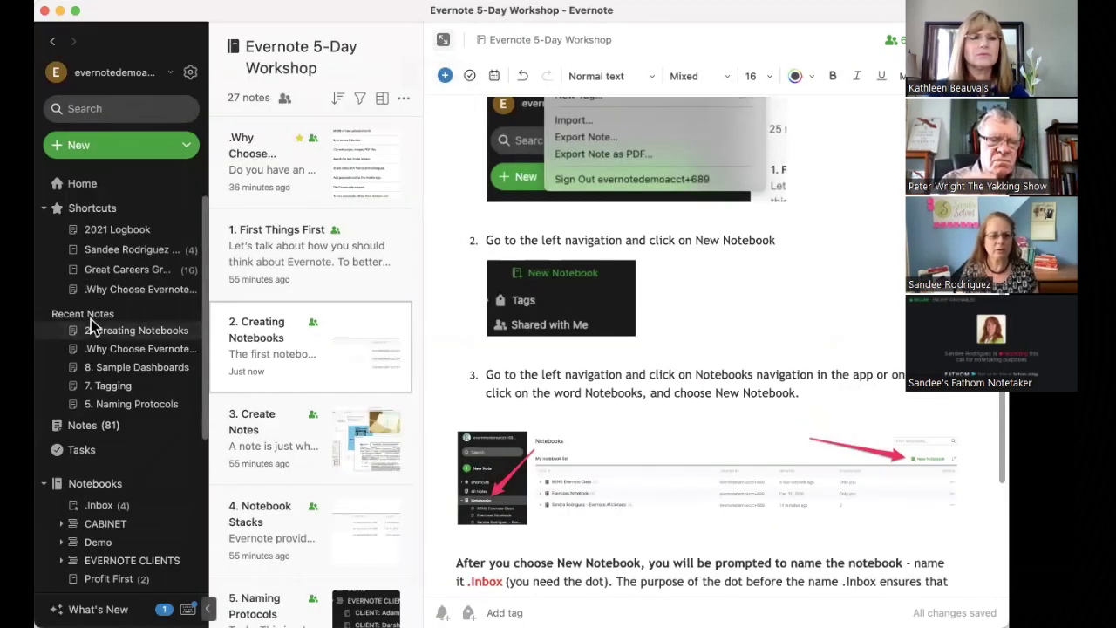
Step: Open the Notebooks overview, show the contents of the Teaching Notebooks, EVERNOTE CLIENTS and Demo stacks, and collapse them all
left_click(105, 486)
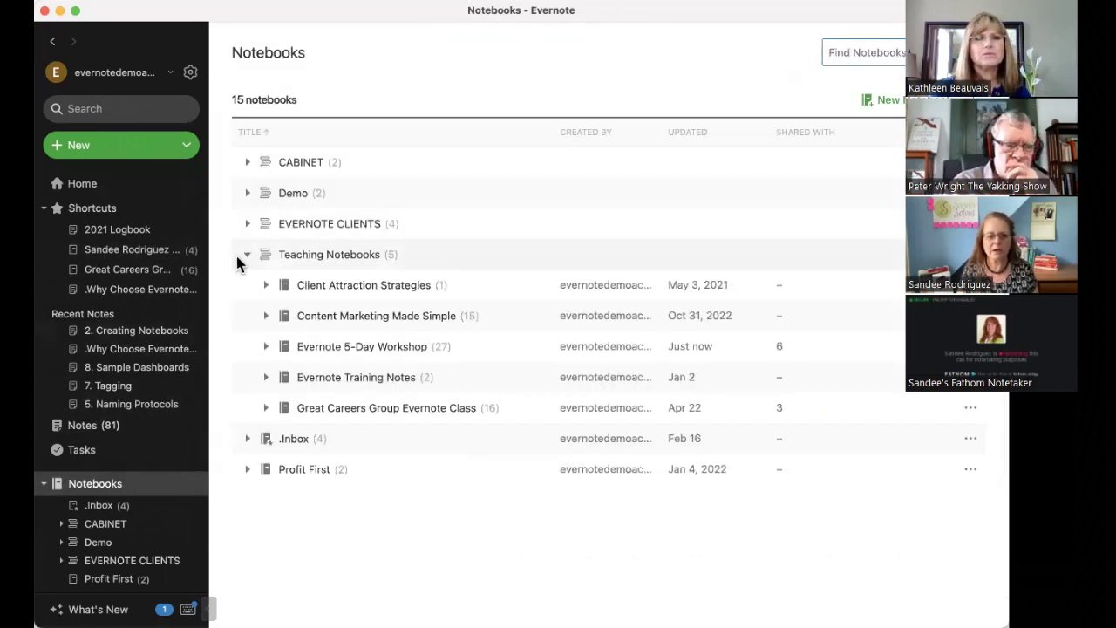
left_click(245, 255)
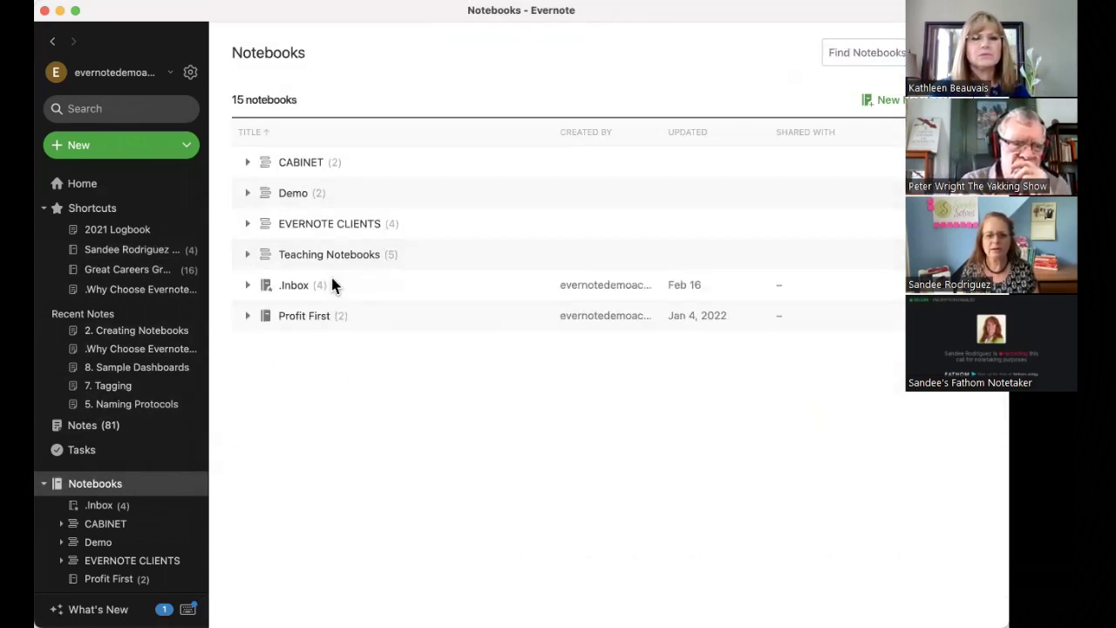
left_click(247, 254)
left_click(247, 224)
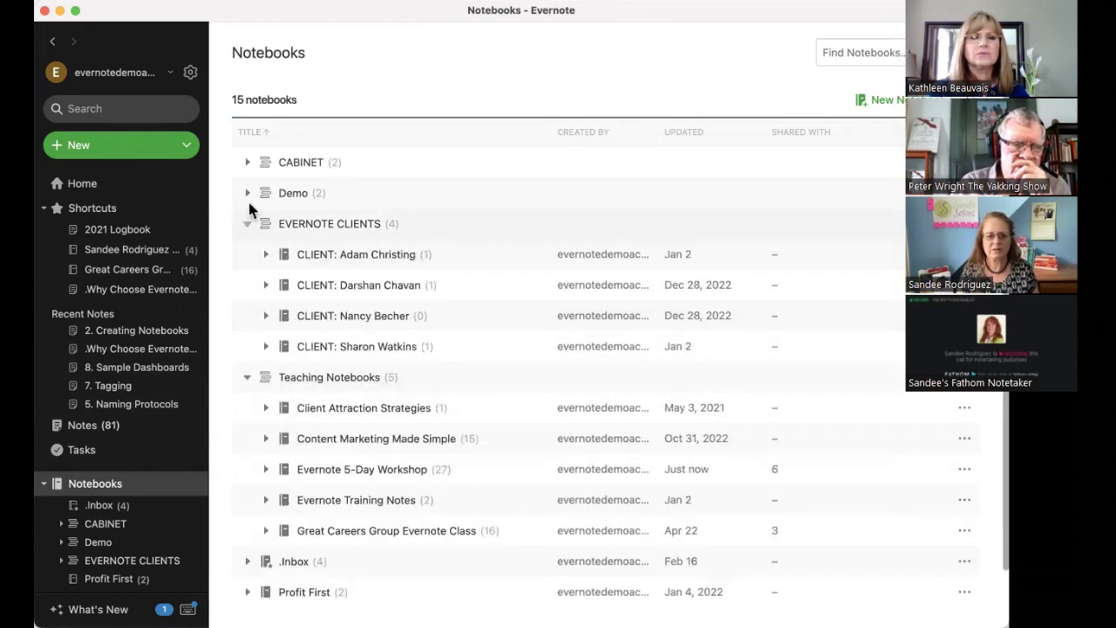
left_click(248, 193)
left_click(248, 194)
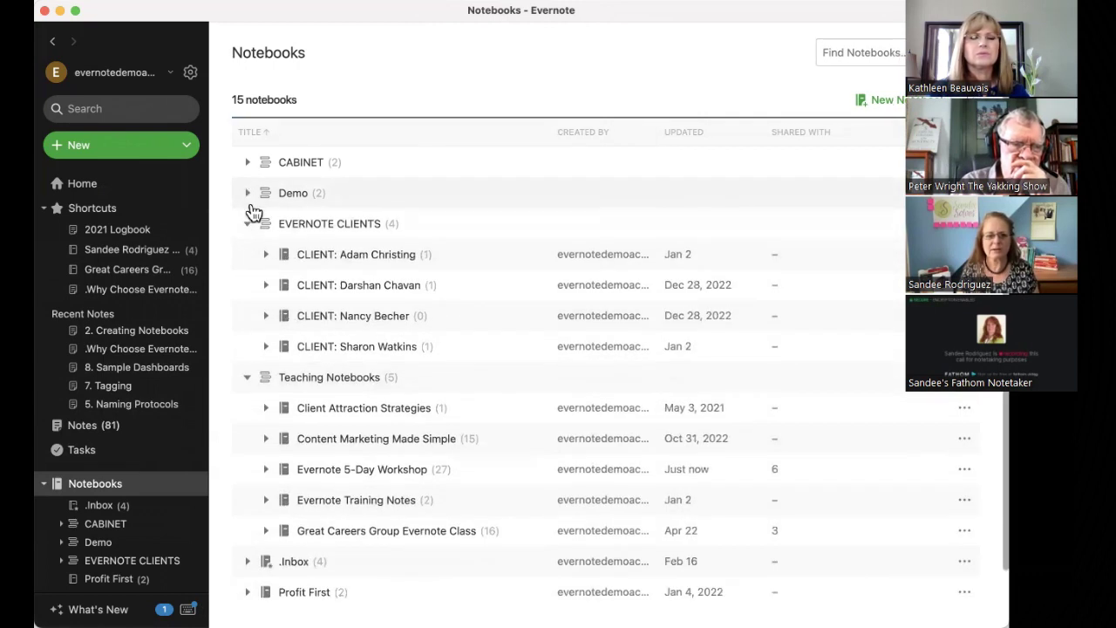
left_click(248, 224)
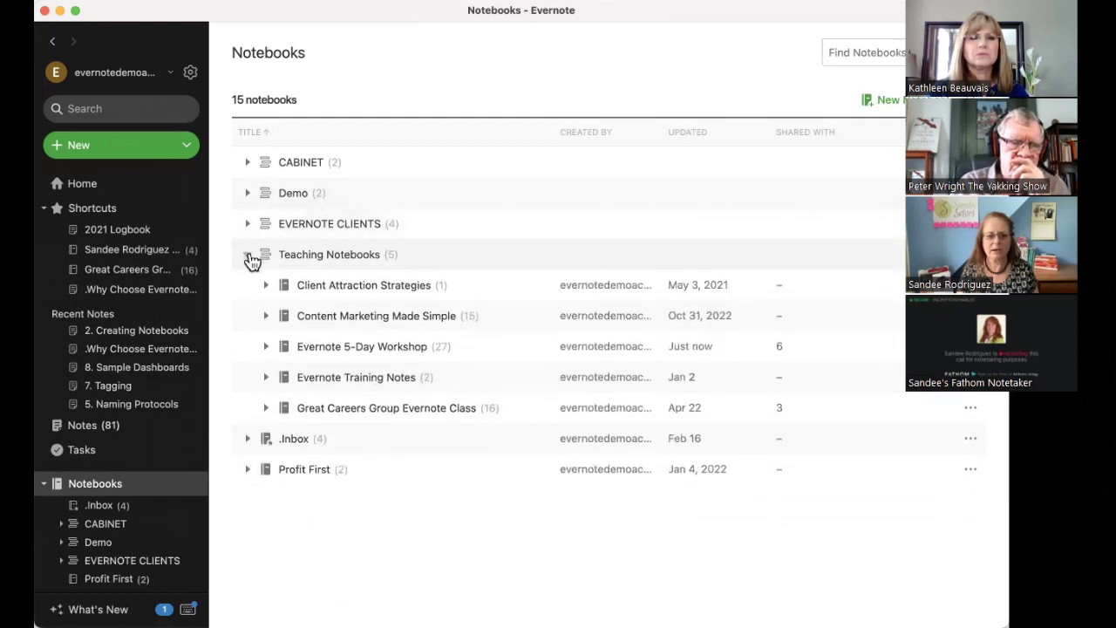
left_click(248, 255)
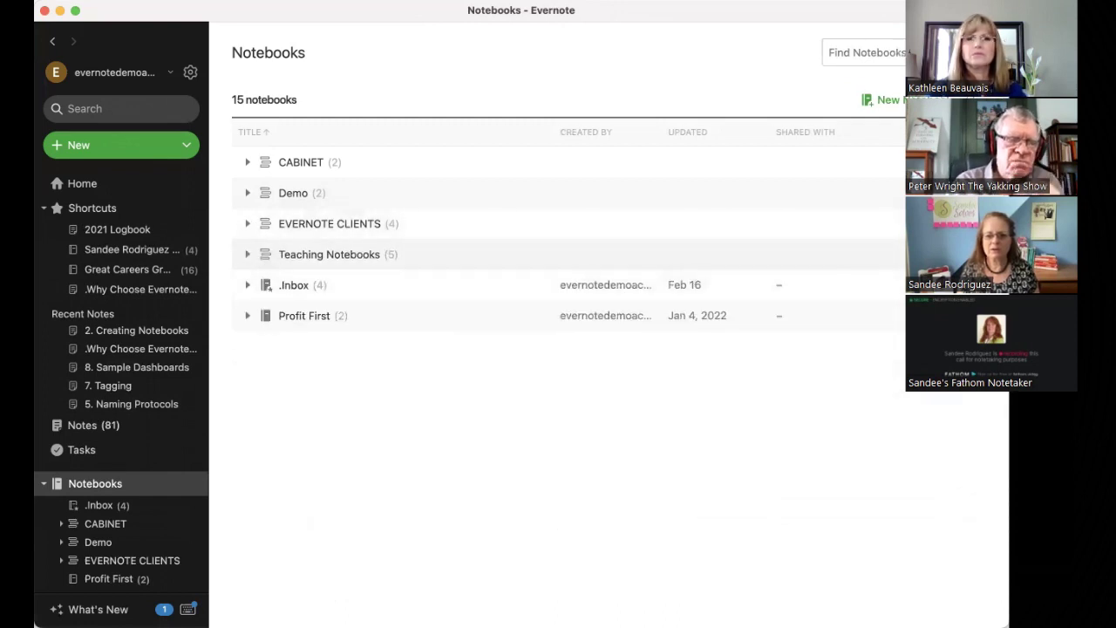
Step: Examine the actions available for the Teaching Notebooks stack and the .Inbox notebook
left_click(967, 254)
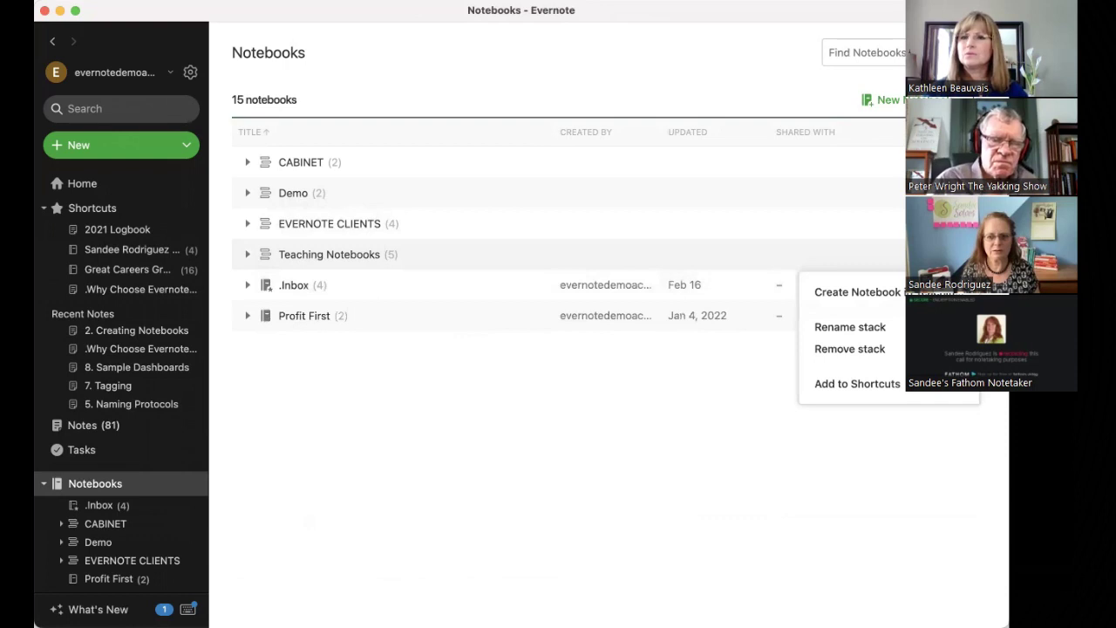
left_click(967, 284)
left_click(968, 284)
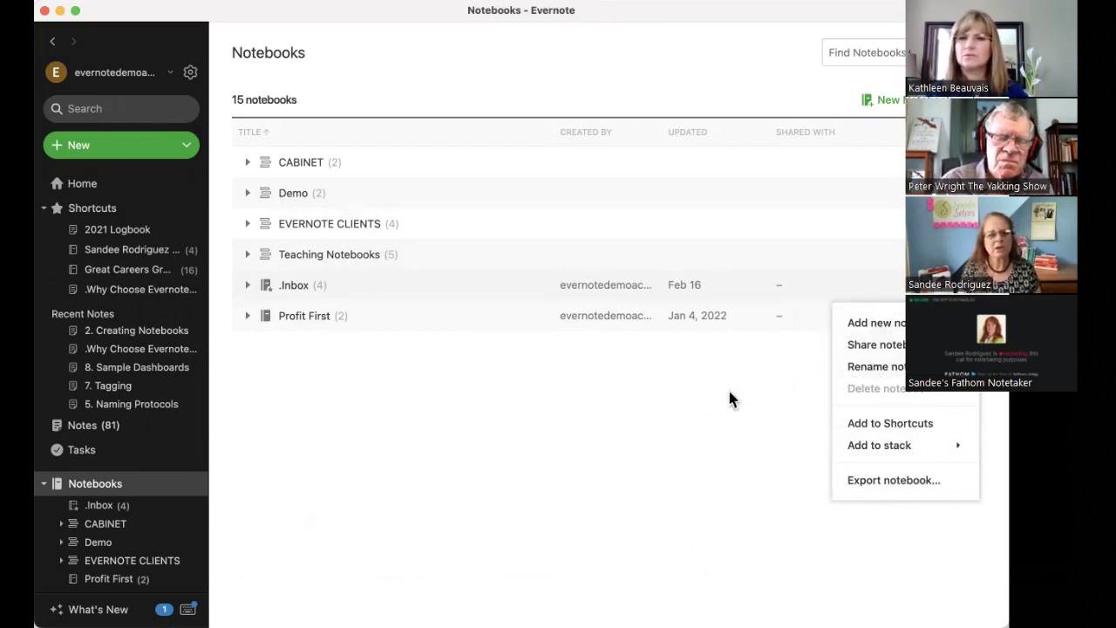
left_click(468, 290)
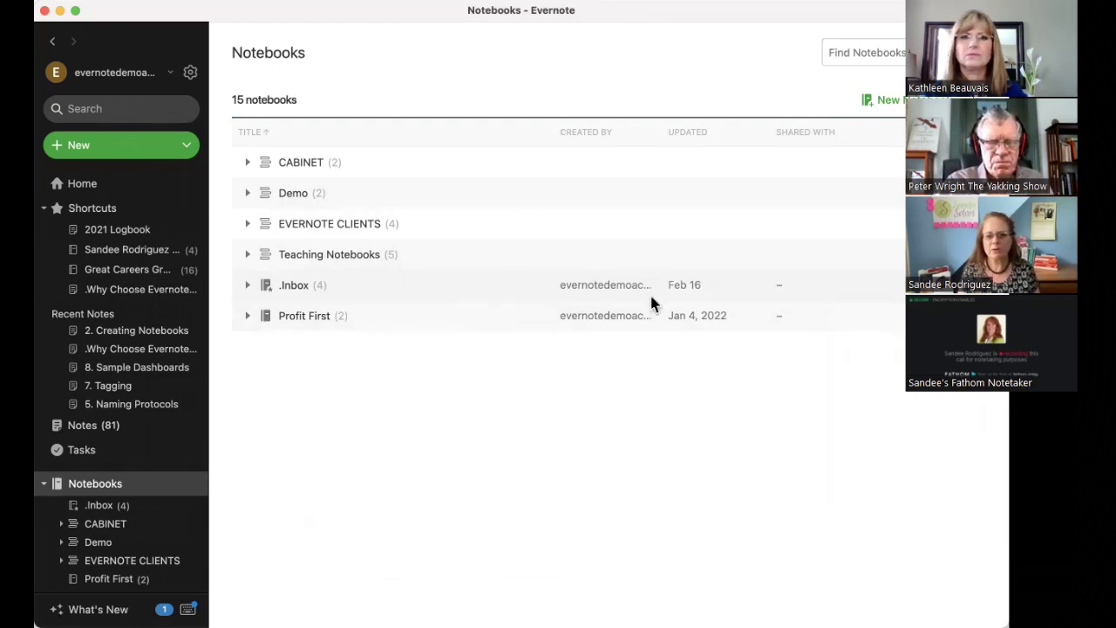
right_click(834, 311)
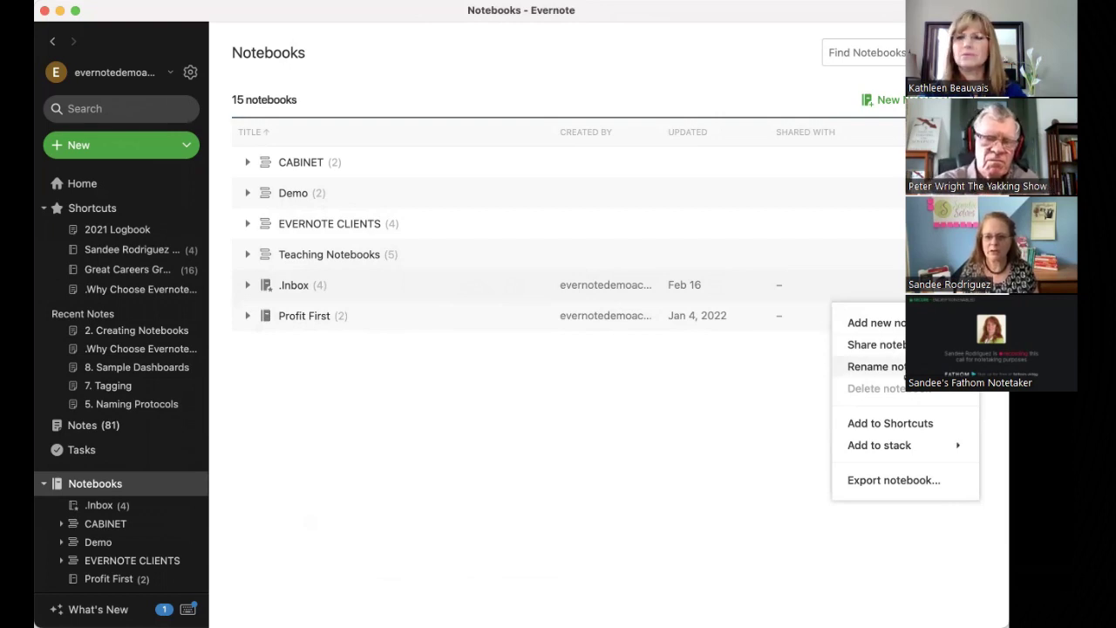
Step: Open the renaming of the .Inbox notebook, close it without changing the name, and return to the Creating Notebooks note
left_click(871, 366)
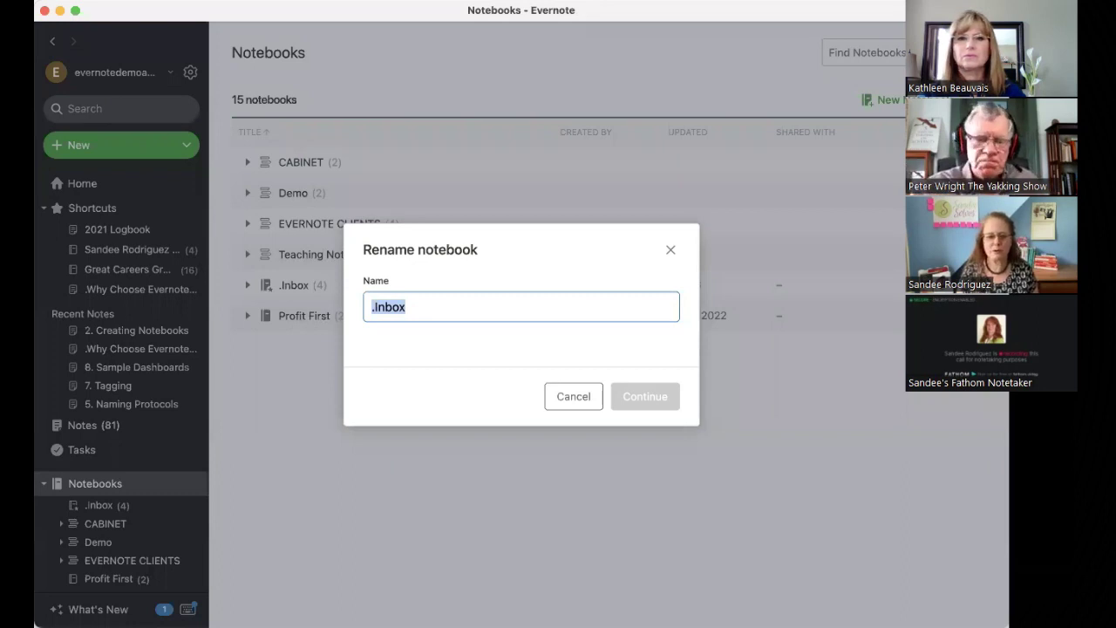
left_click(670, 250)
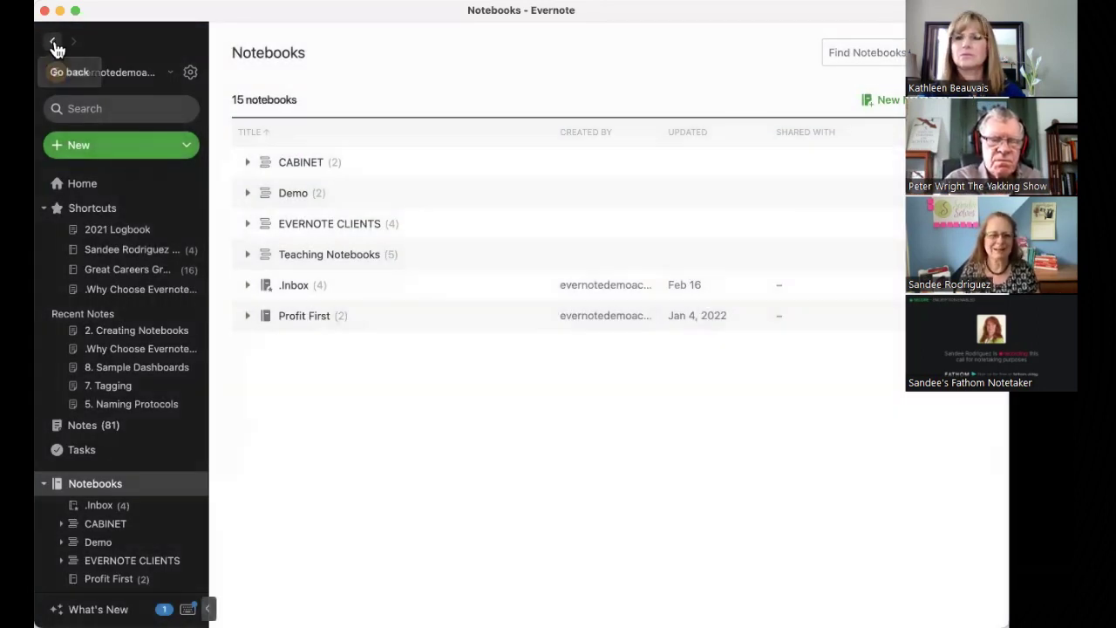
left_click(55, 46)
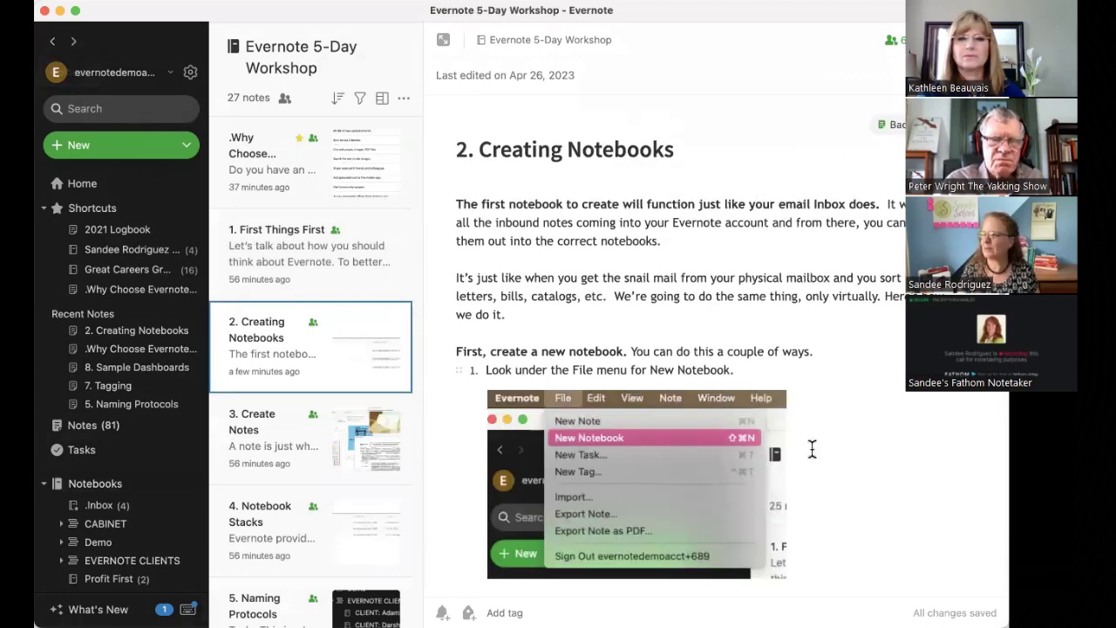
Step: Review the rest of the Creating Notebooks note, including naming the .Inbox notebook, and the workshop's following notes
scroll(909, 494, "down", 10)
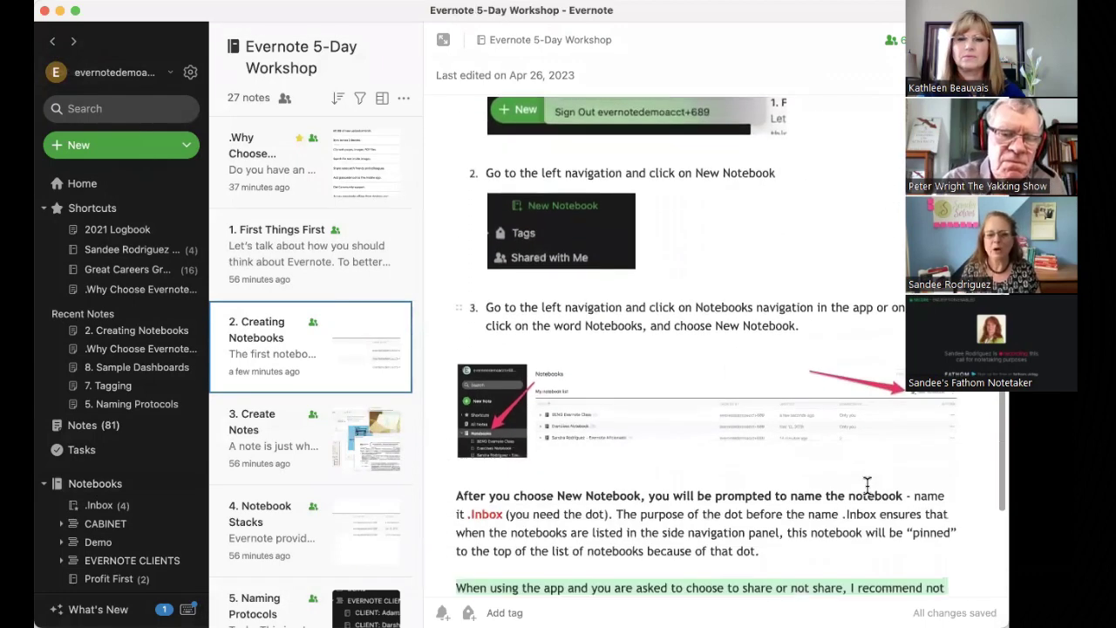
scroll(866, 485, "down", 1)
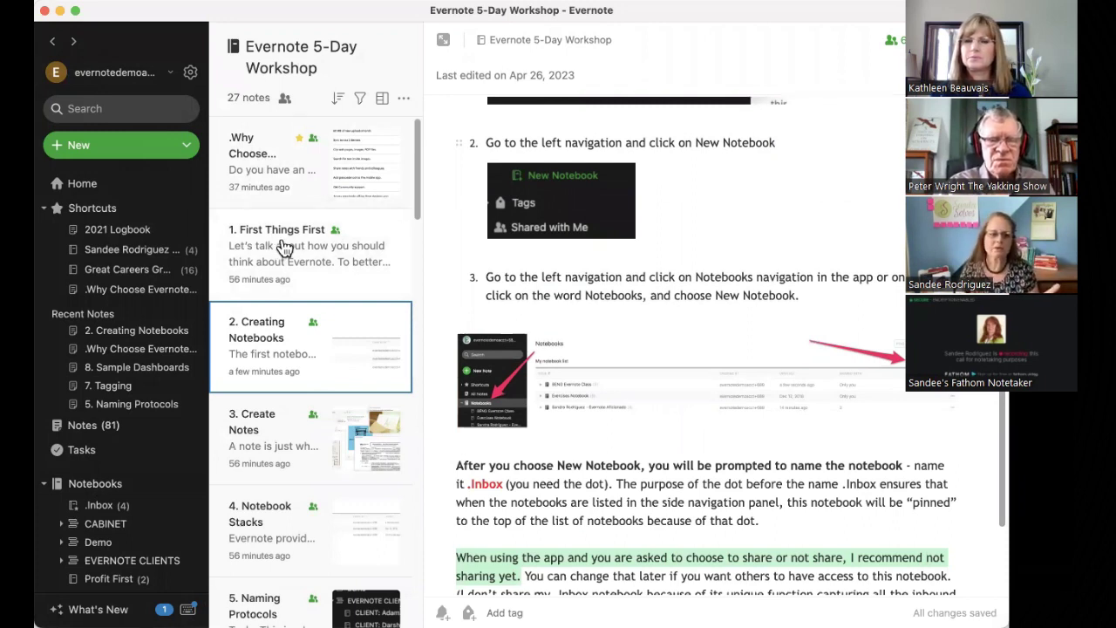
scroll(281, 248, "down", 1)
scroll(283, 248, "down", 1)
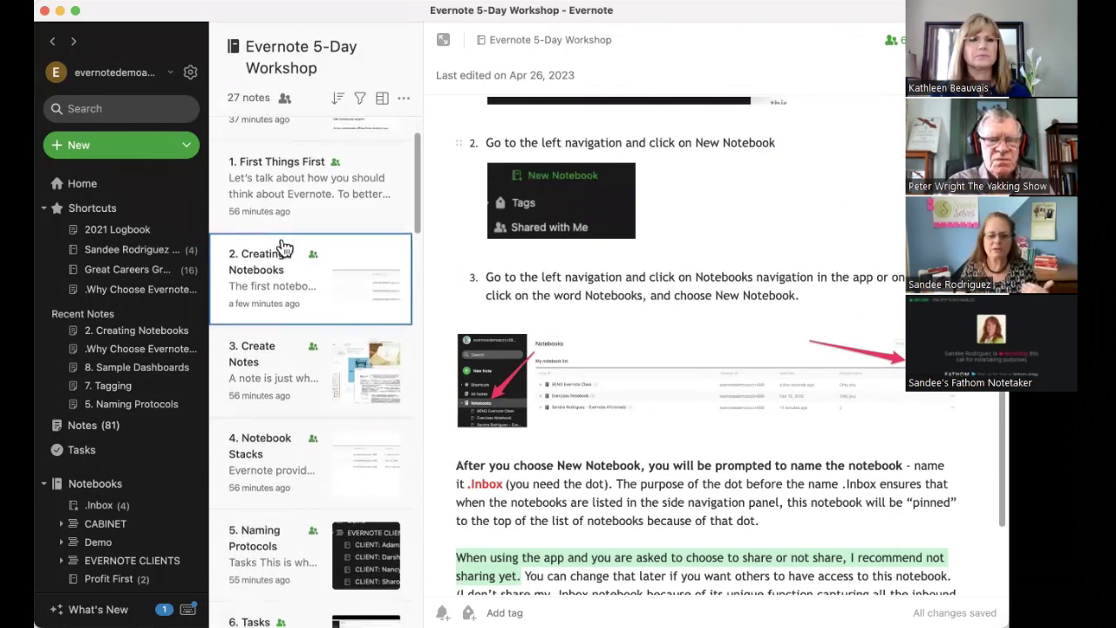
scroll(283, 248, "down", 1)
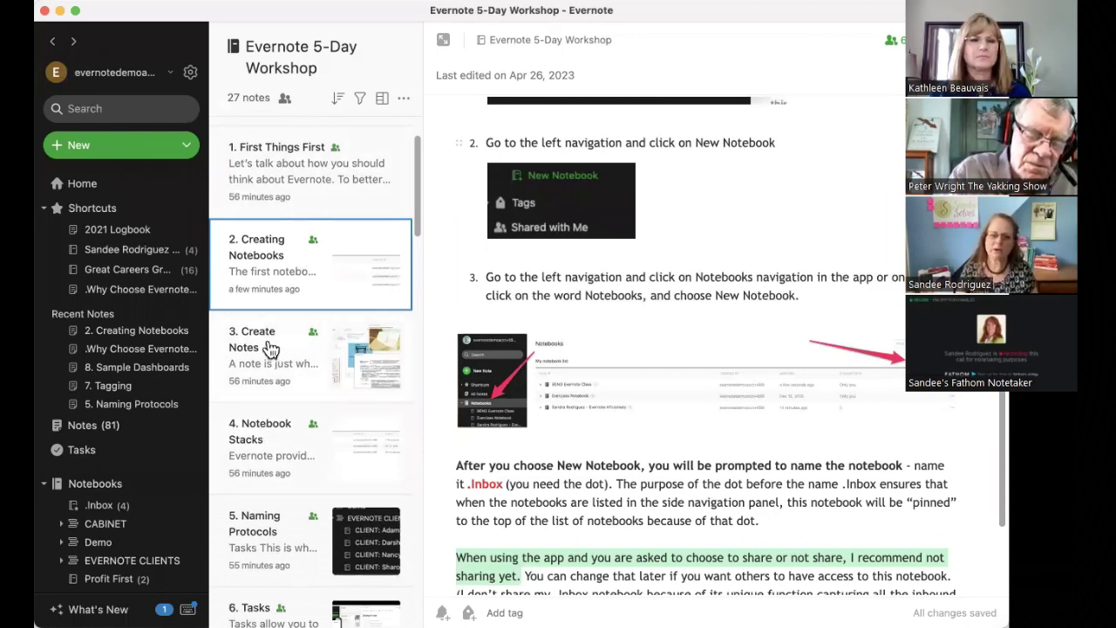
scroll(274, 357, "down", 2)
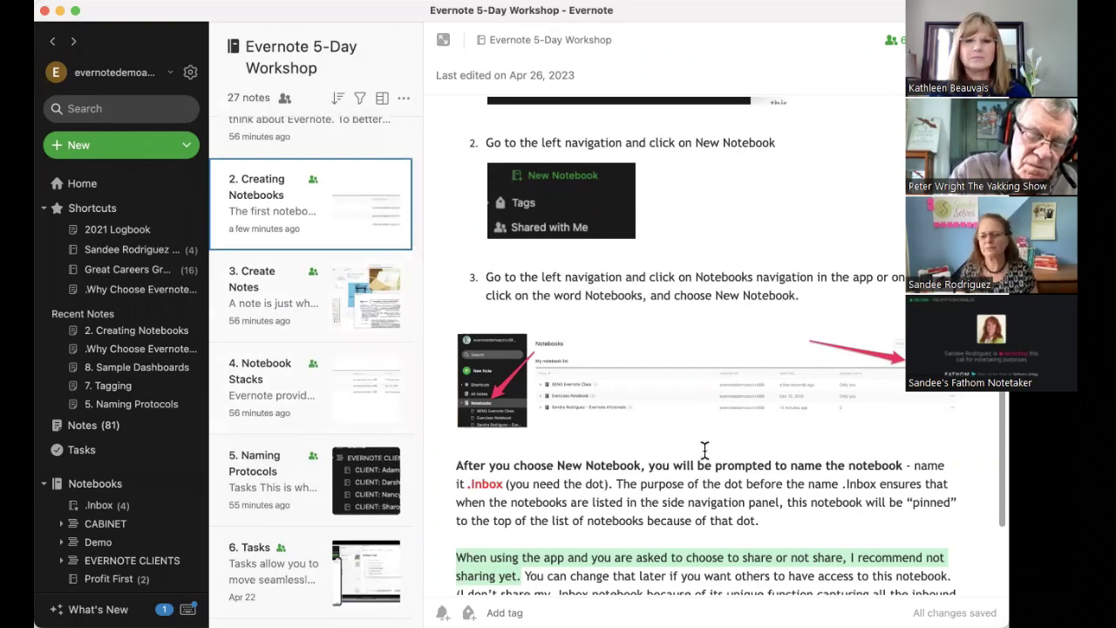
scroll(703, 450, "down", 3)
scroll(703, 449, "down", 1)
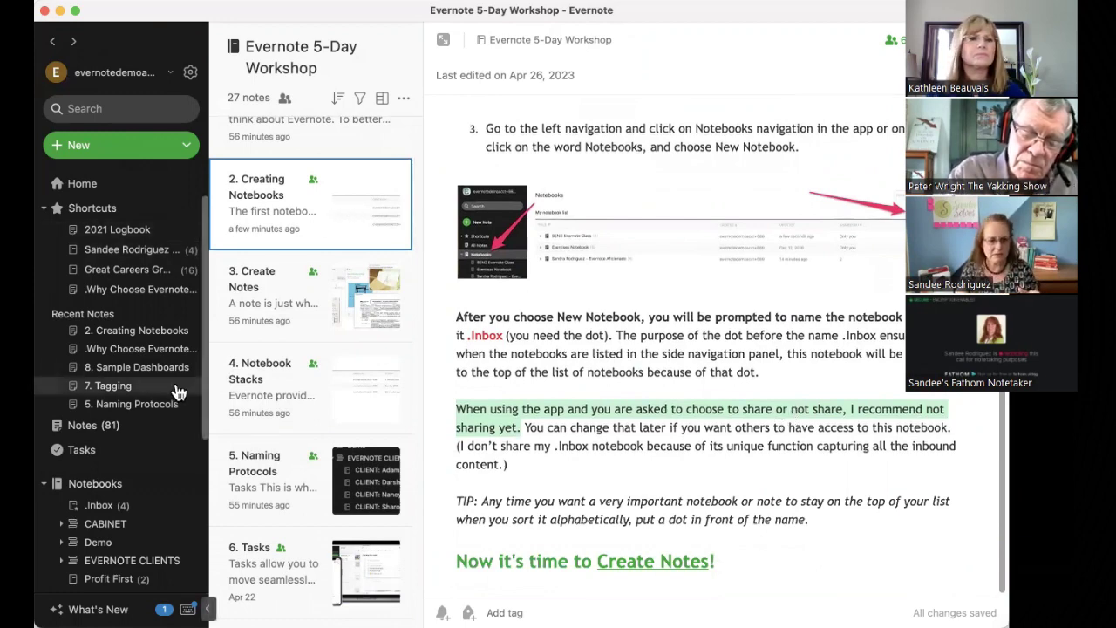
Step: Examine the actions available for the Profit First and .Inbox notebooks in the Notebooks overview, and return to the Creating Notebooks note
left_click(121, 485)
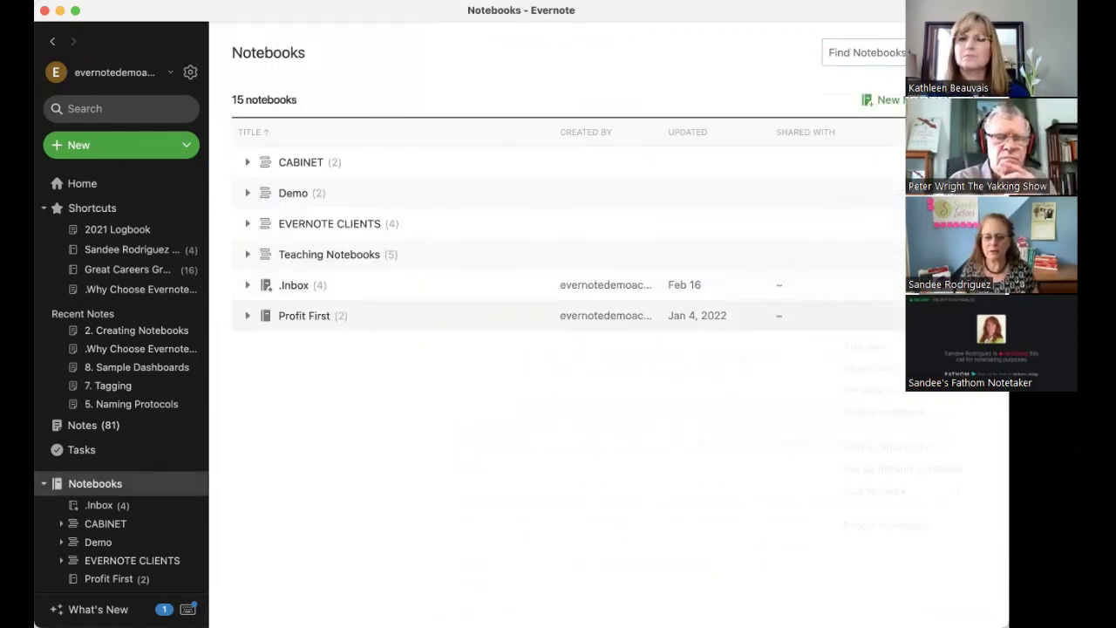
left_click(968, 315)
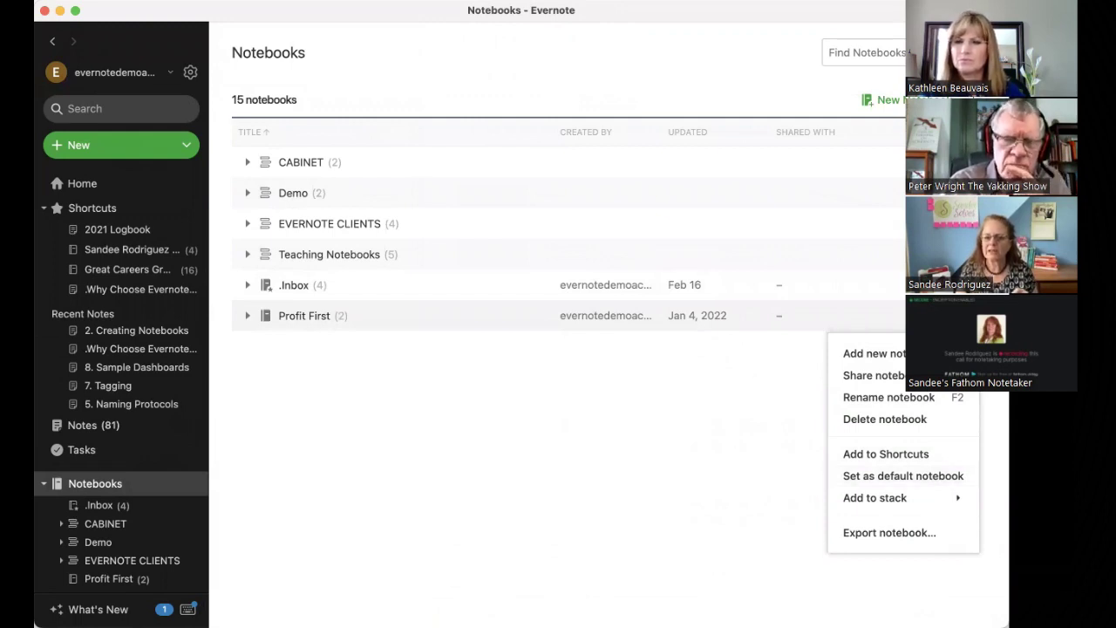
left_click(935, 478)
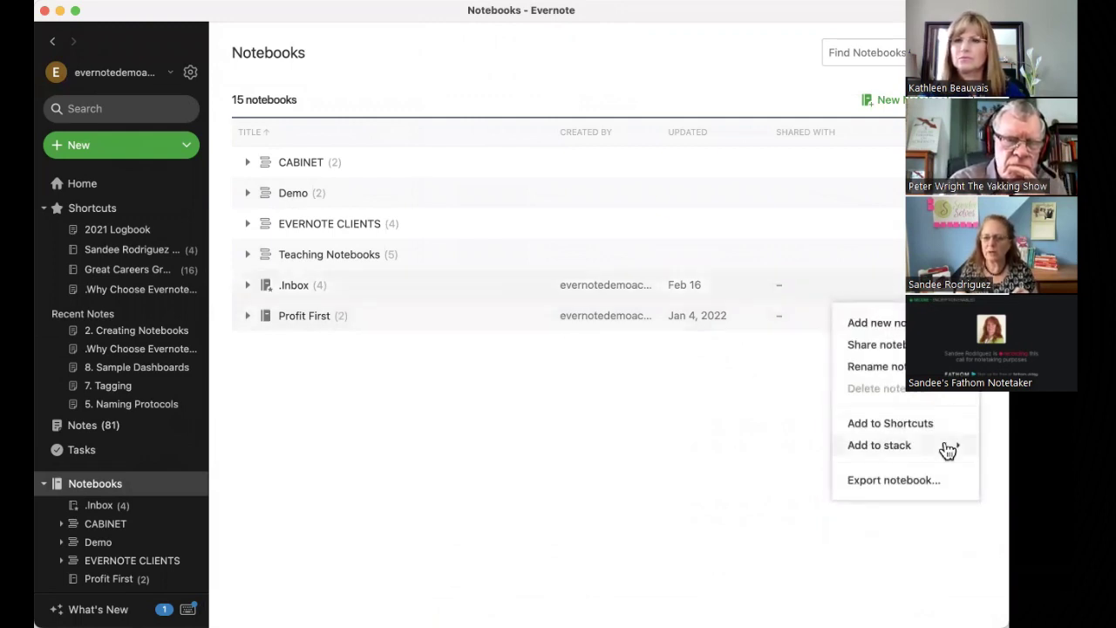
mouse_move(917, 444)
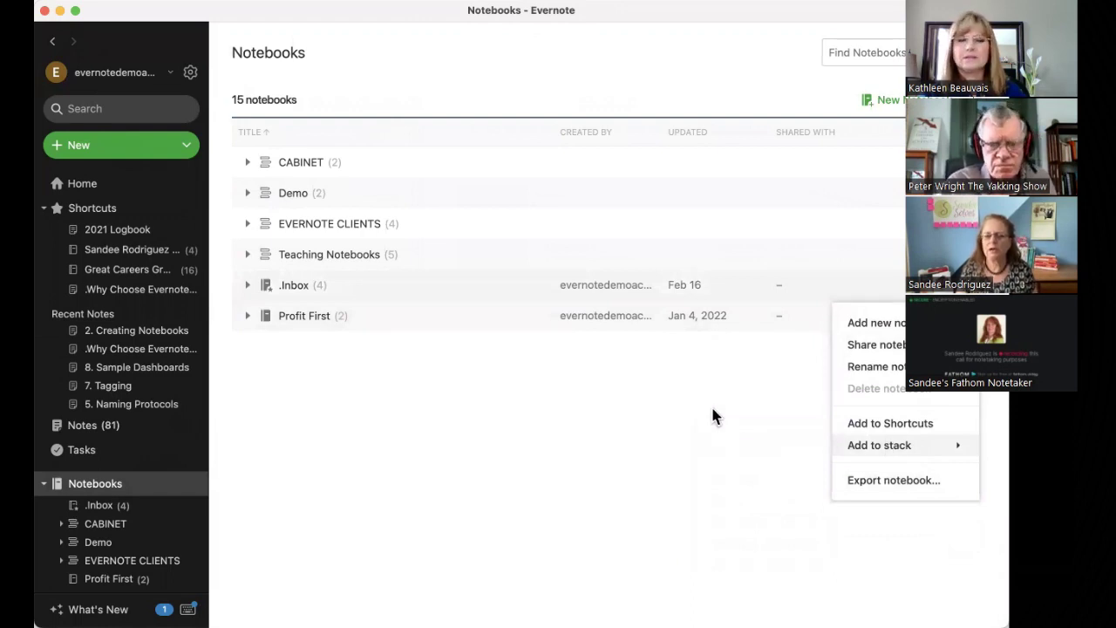
left_click(505, 384)
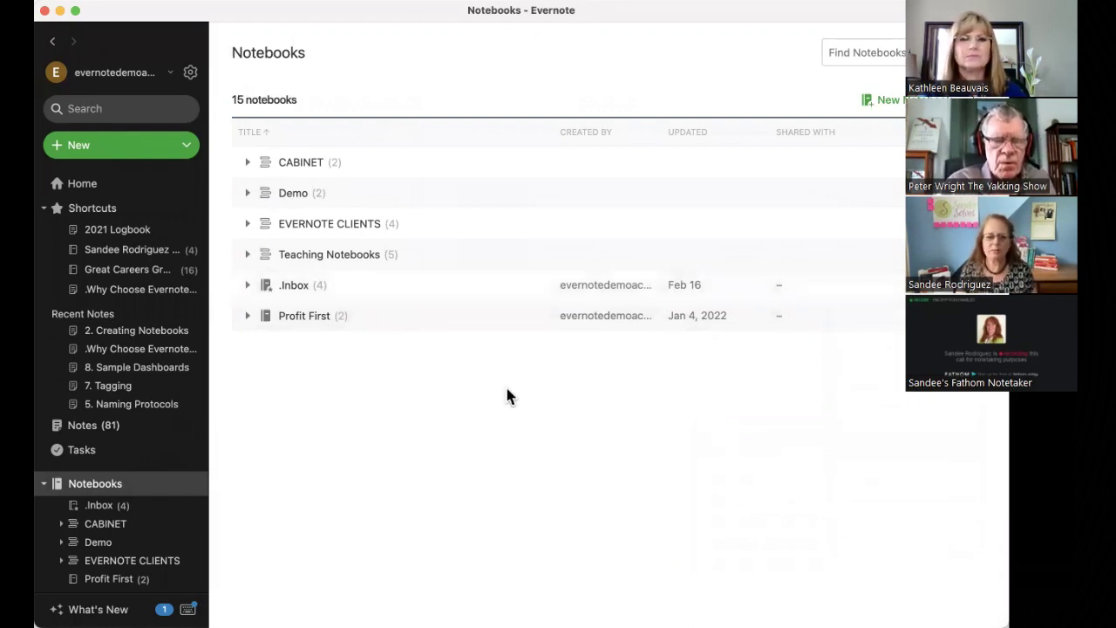
left_click(52, 41)
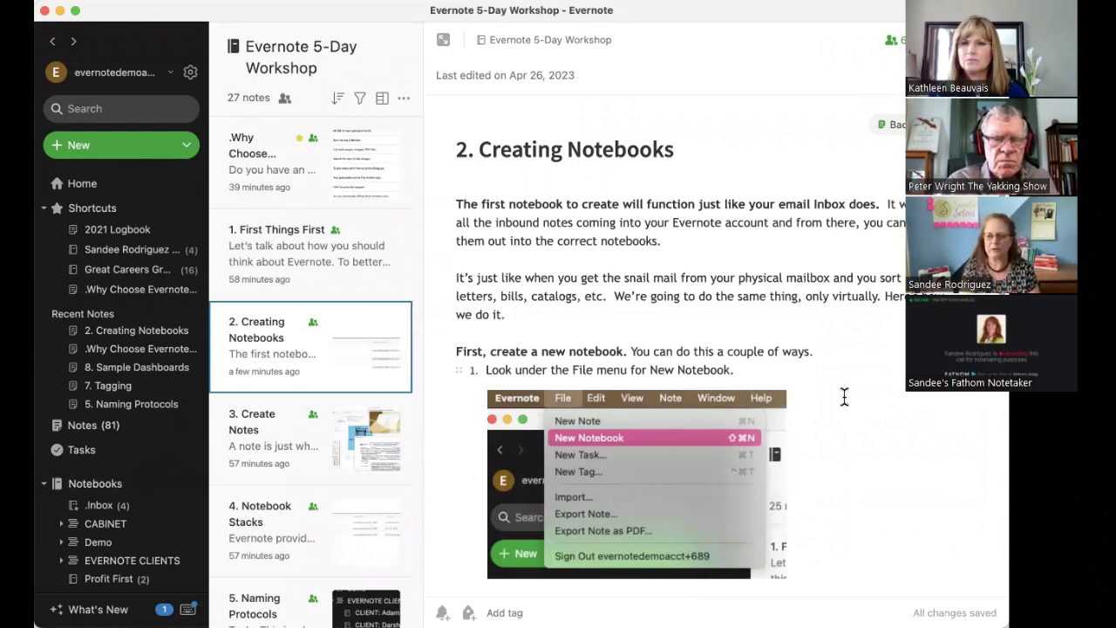
Step: Create a new notebook named Test
scroll(774, 418, "down", 10)
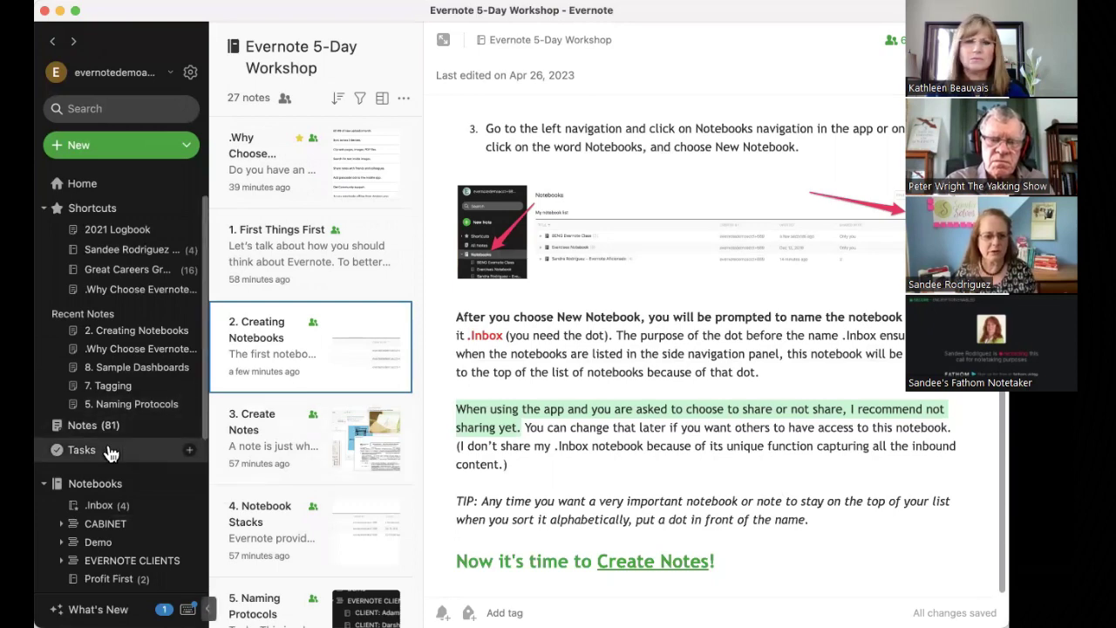
scroll(120, 464, "down", 5)
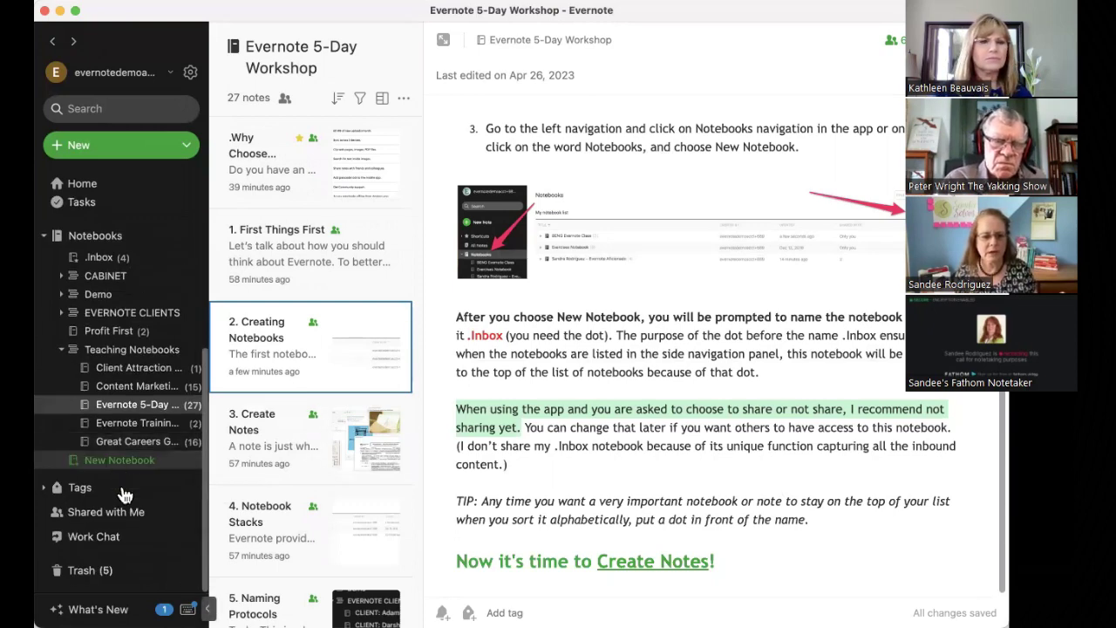
left_click(122, 462)
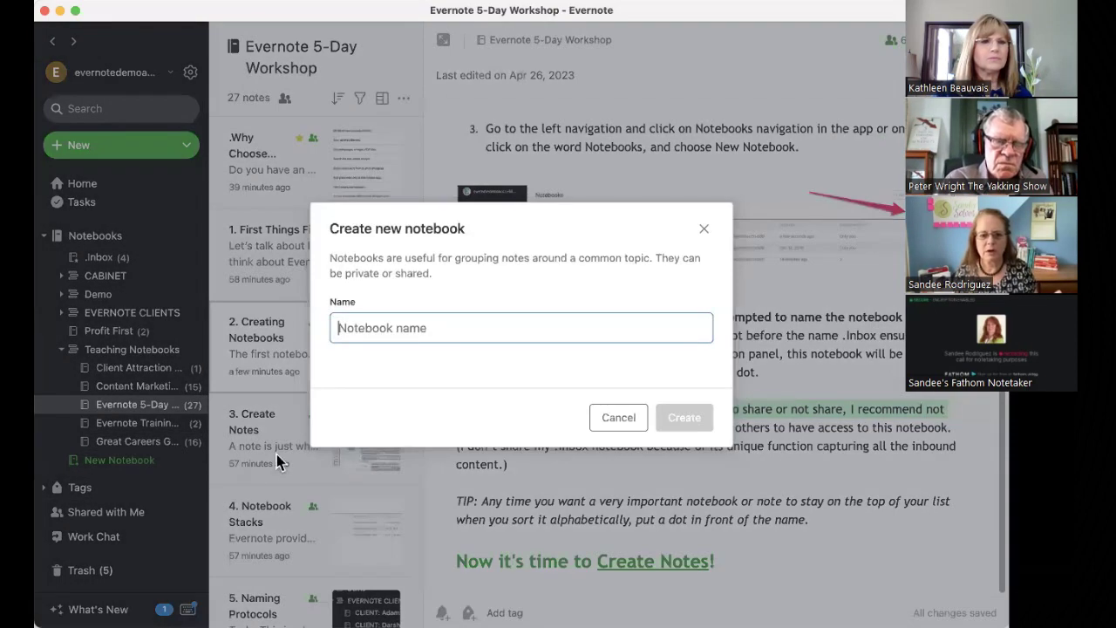
type("Test")
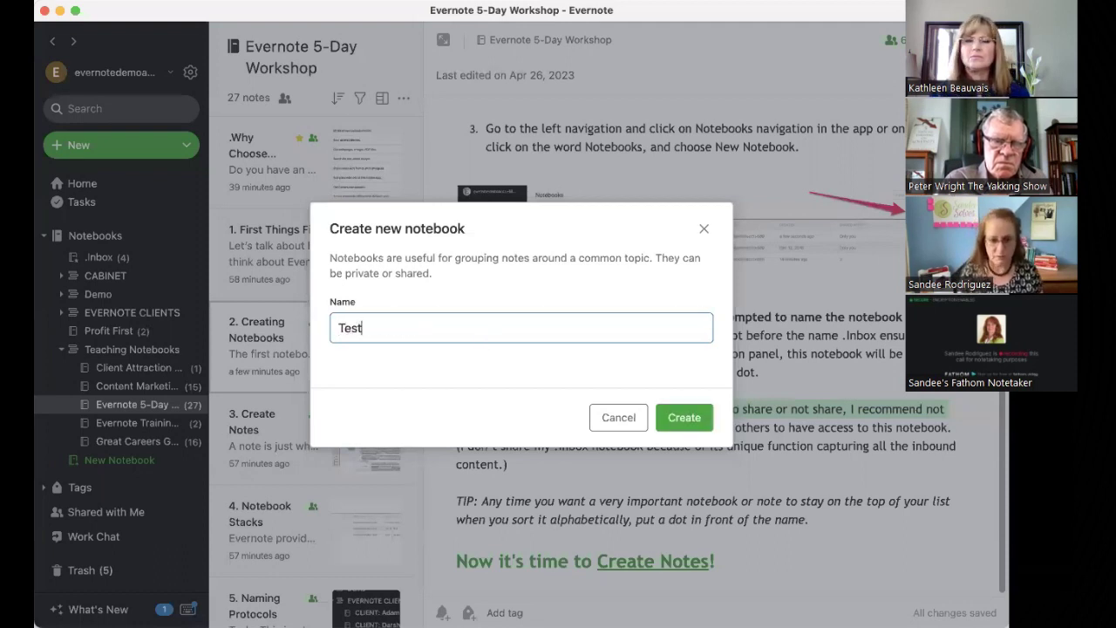
left_click(679, 422)
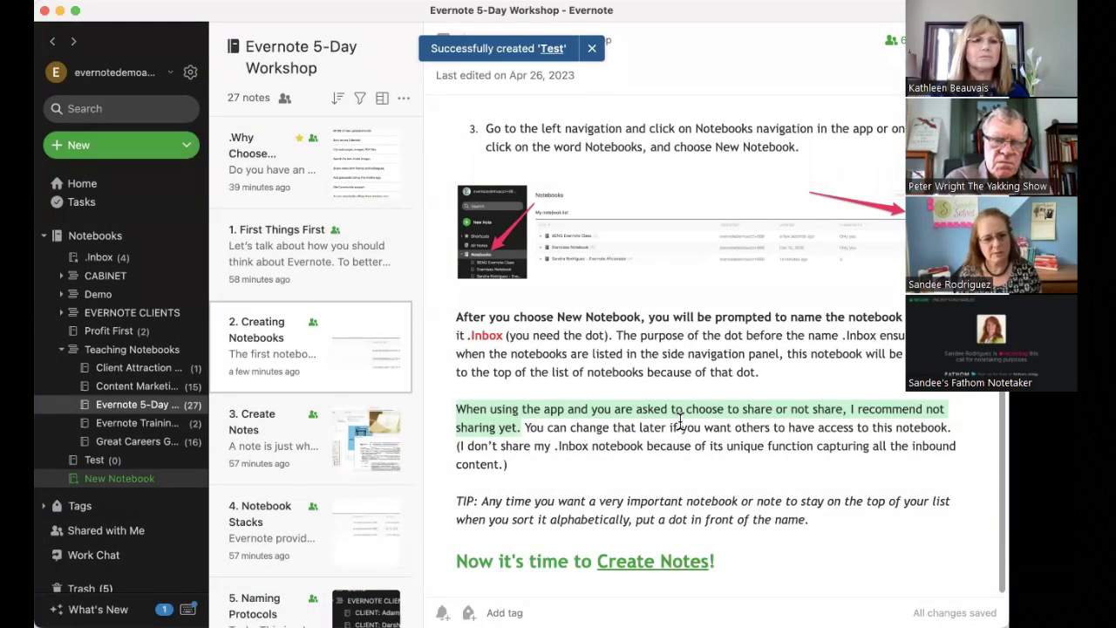
Step: View the contents of the Test notebook, and return to the instructions for creating a notebook in the Creating Notebooks note
left_click(89, 461)
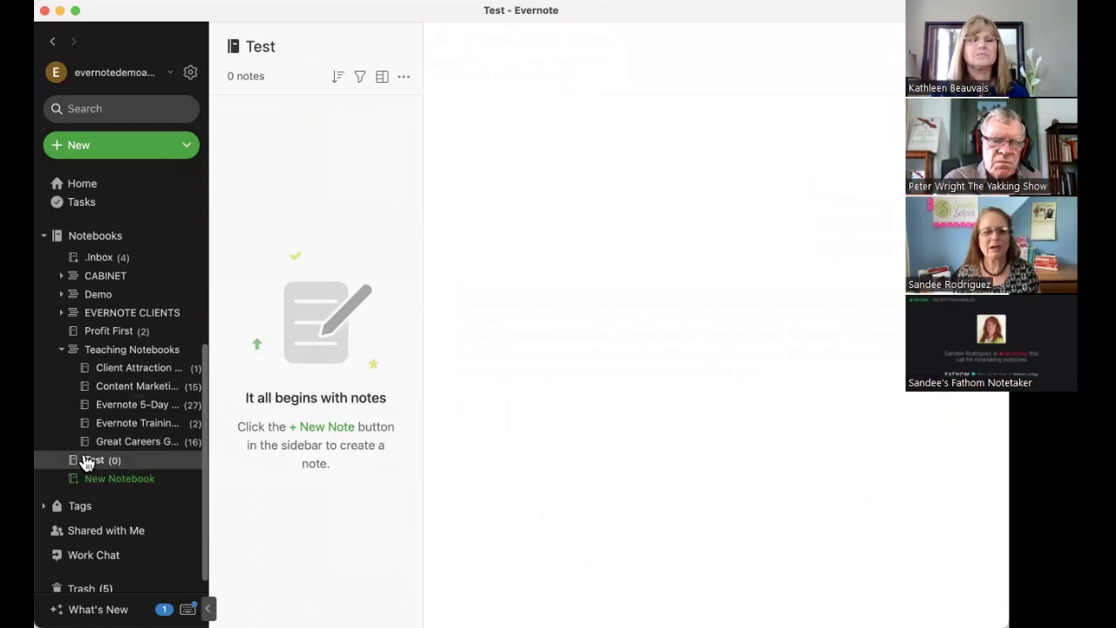
left_click(52, 42)
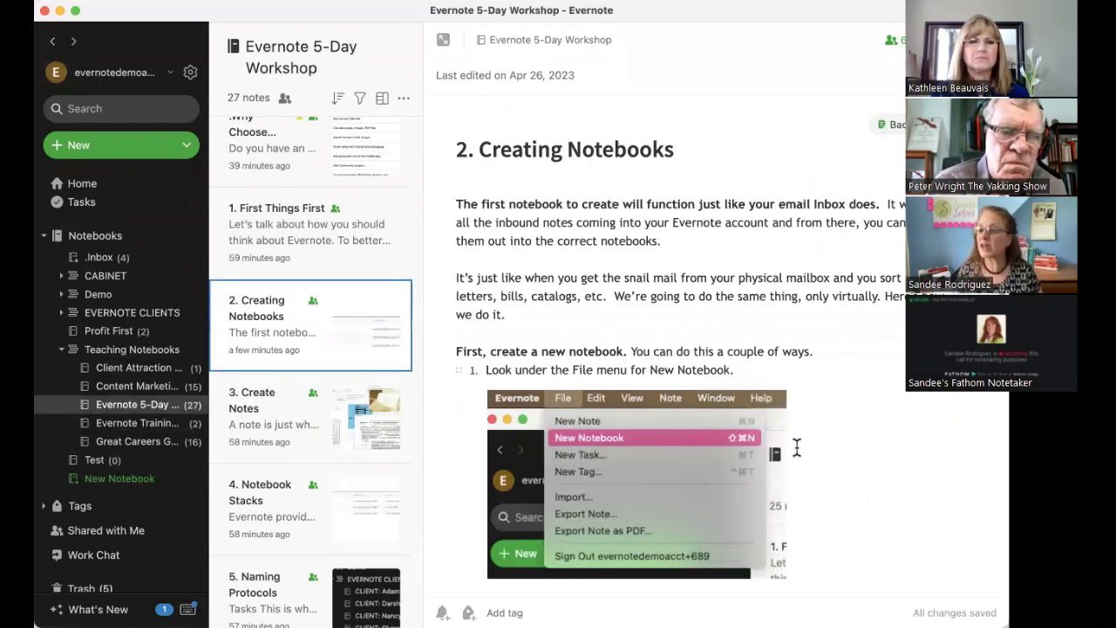
scroll(795, 447, "down", 1)
scroll(795, 447, "down", 3)
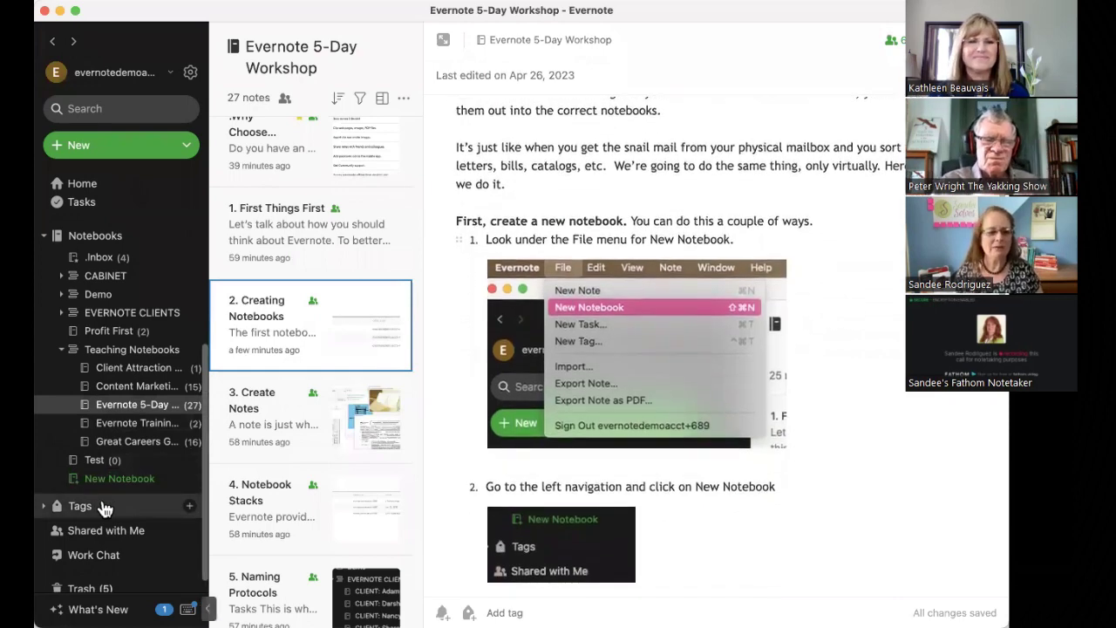
Step: Demonstrate the Test notebook's sharing permissions by choosing Can edit and Can view, and close the sharing settings without inviting anyone
left_click(98, 463)
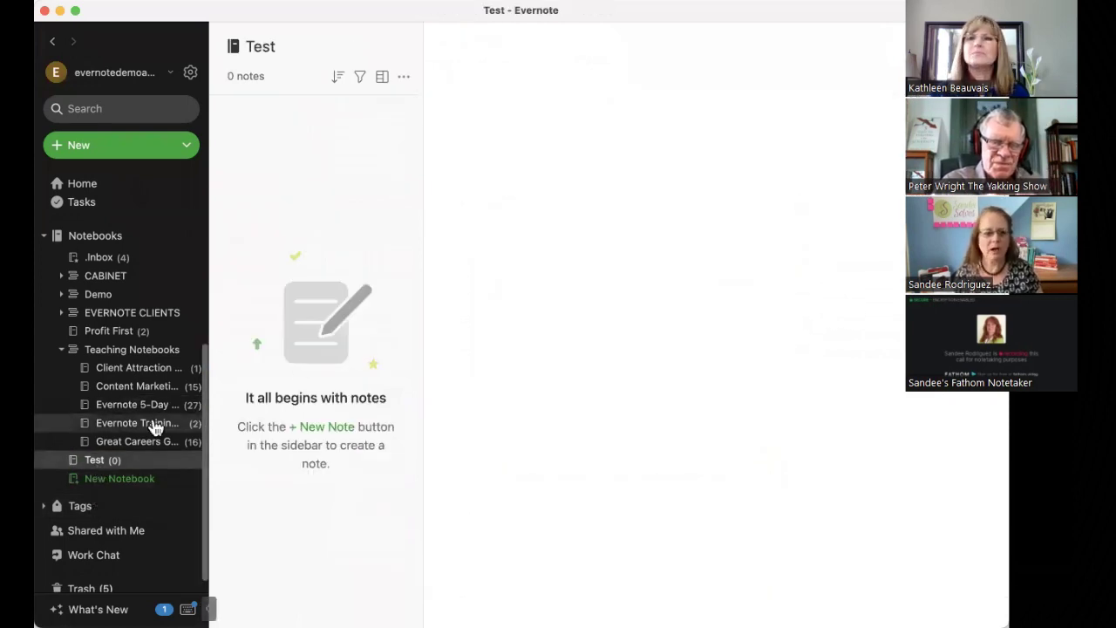
right_click(96, 463)
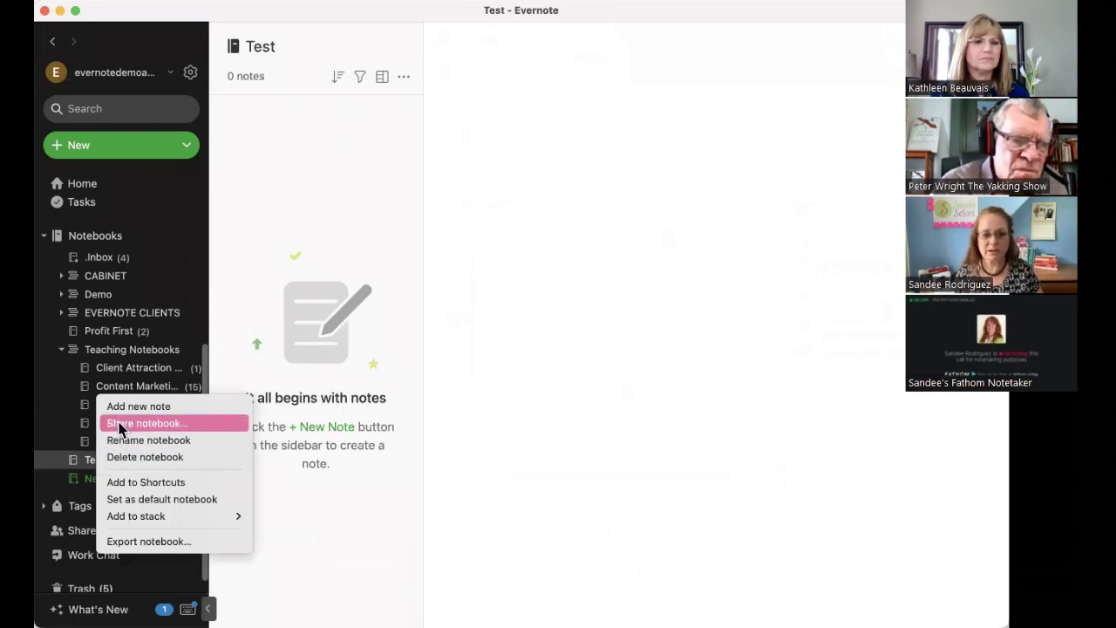
left_click(119, 426)
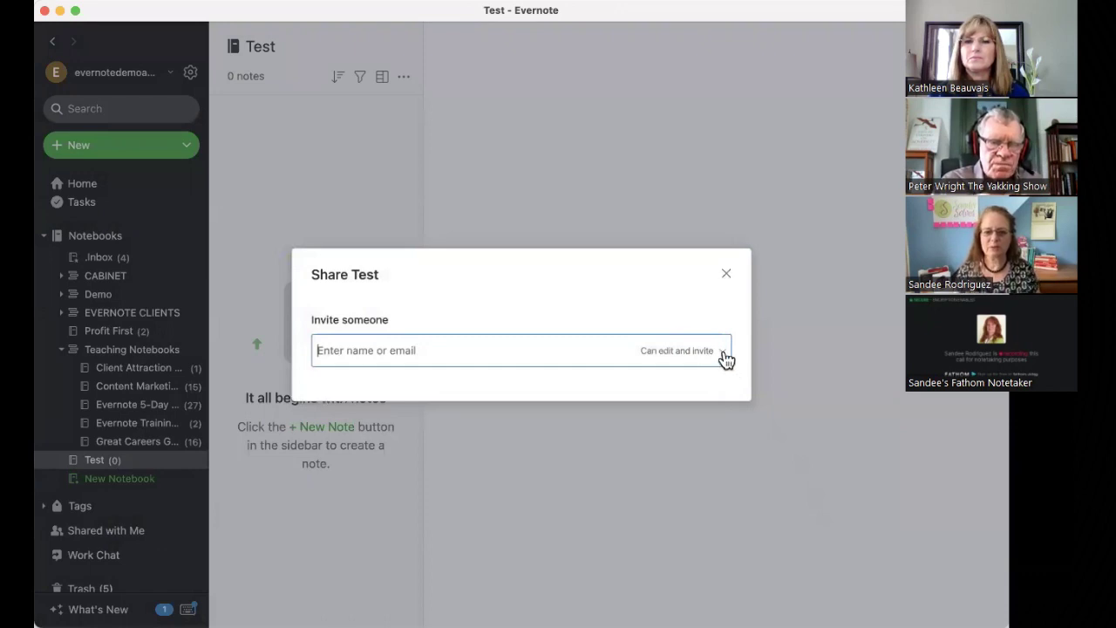
left_click(724, 355)
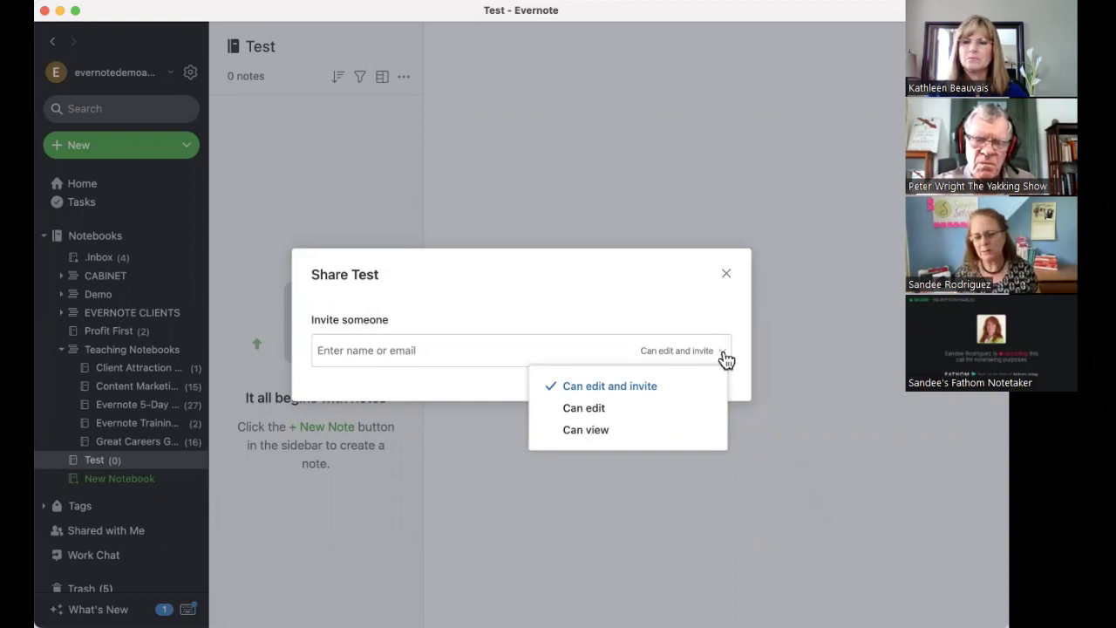
left_click(652, 411)
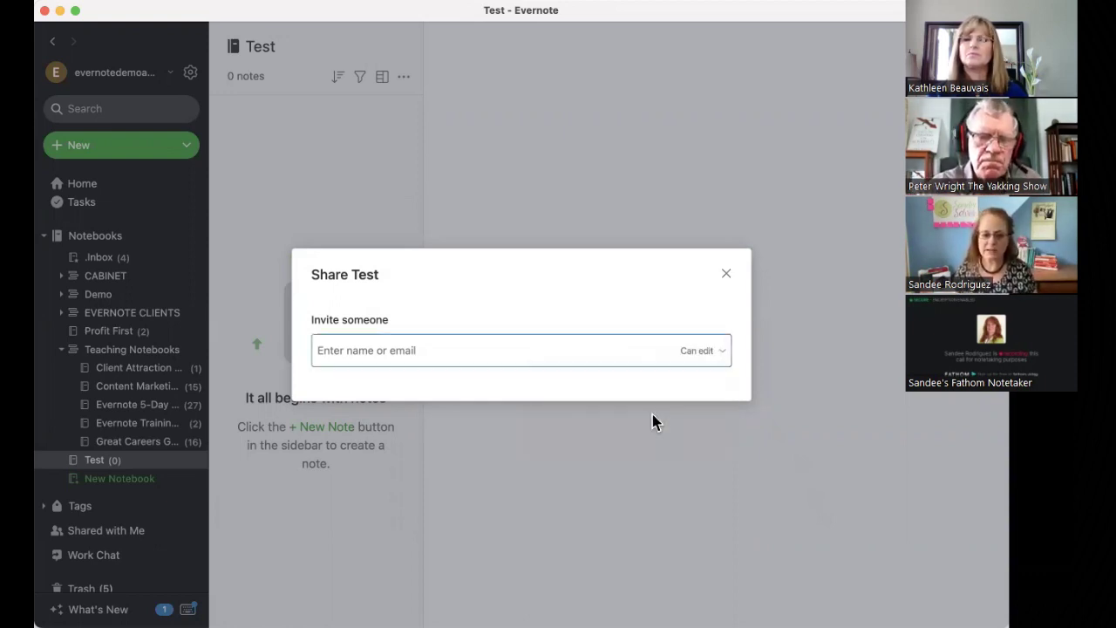
left_click(718, 352)
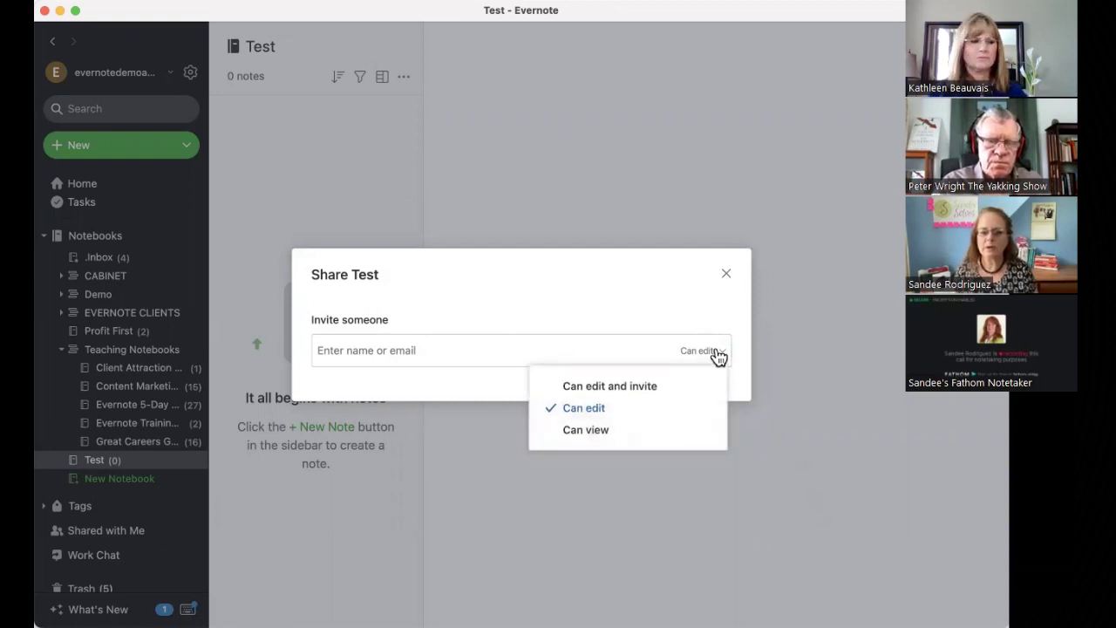
left_click(607, 436)
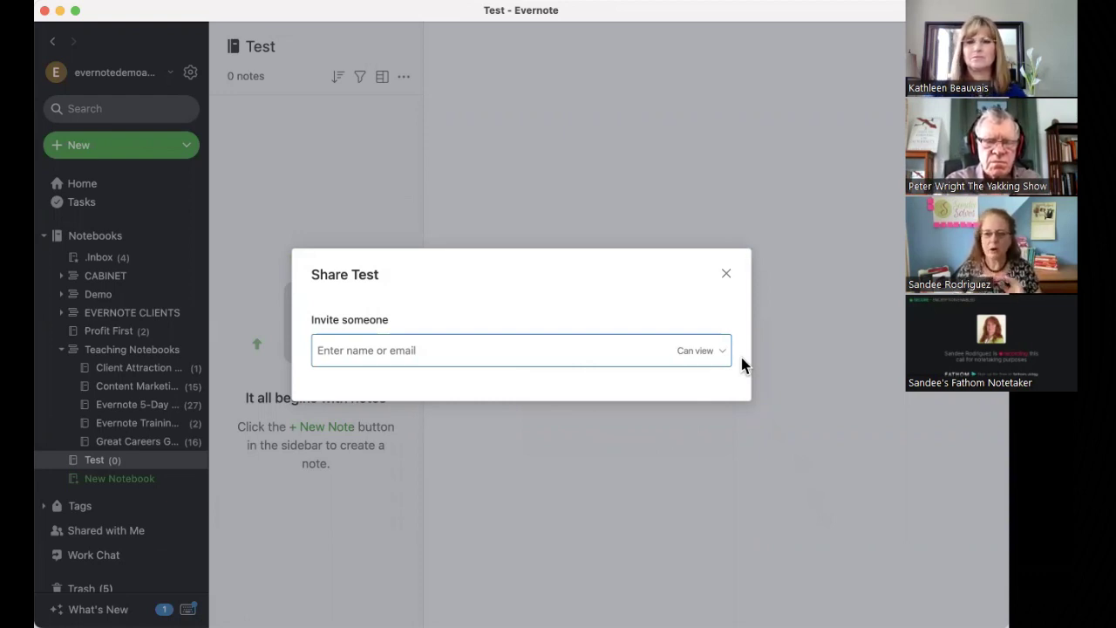
left_click(728, 275)
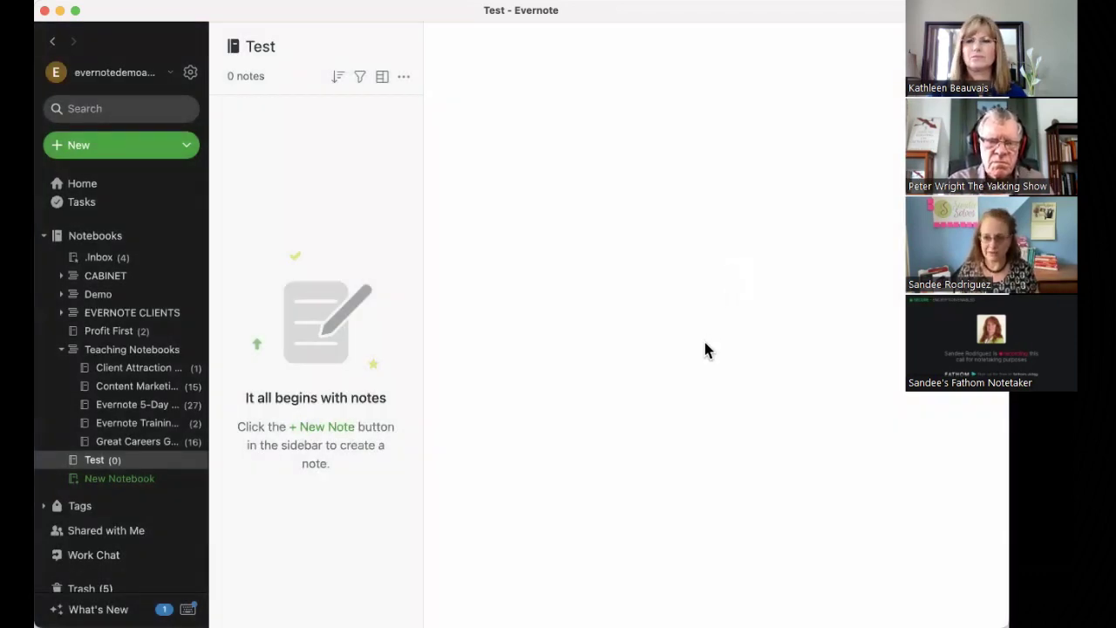
Step: Remove the pending invitee's access to the Evernote 5-Day Workshop notebook, review the remaining members' permissions, and close the sharing settings
left_click(149, 408)
right_click(150, 408)
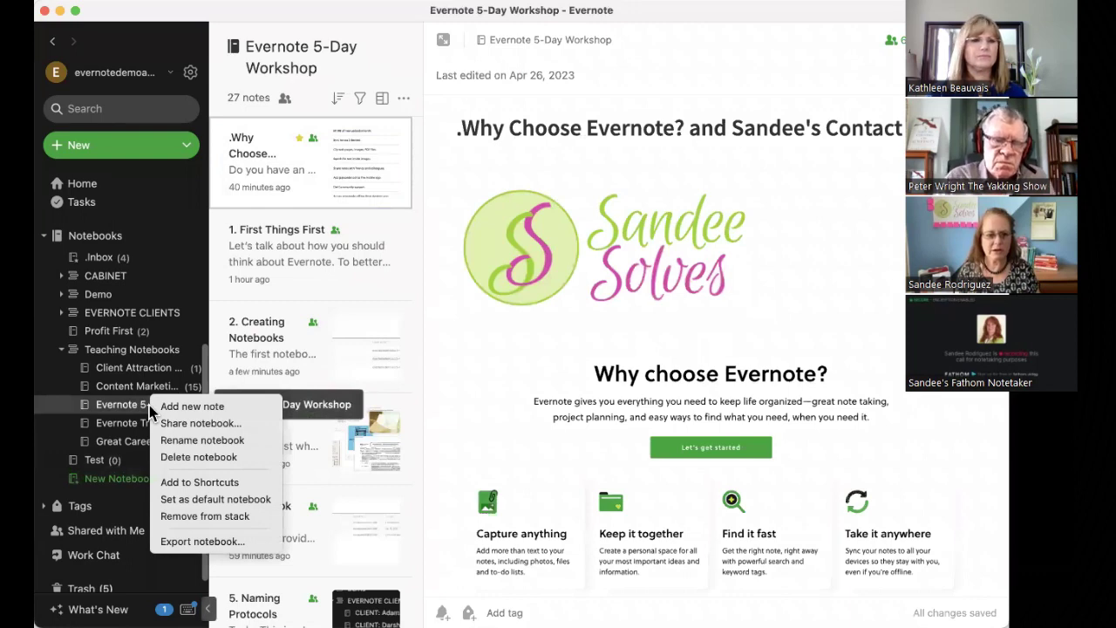
left_click(199, 423)
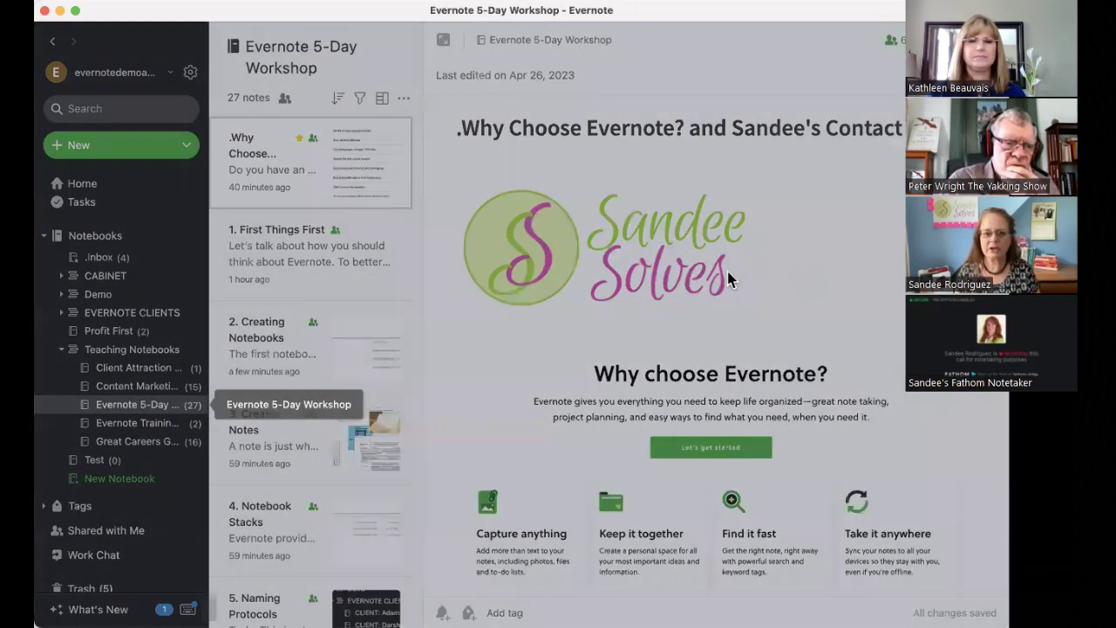
scroll(546, 391, "down", 5)
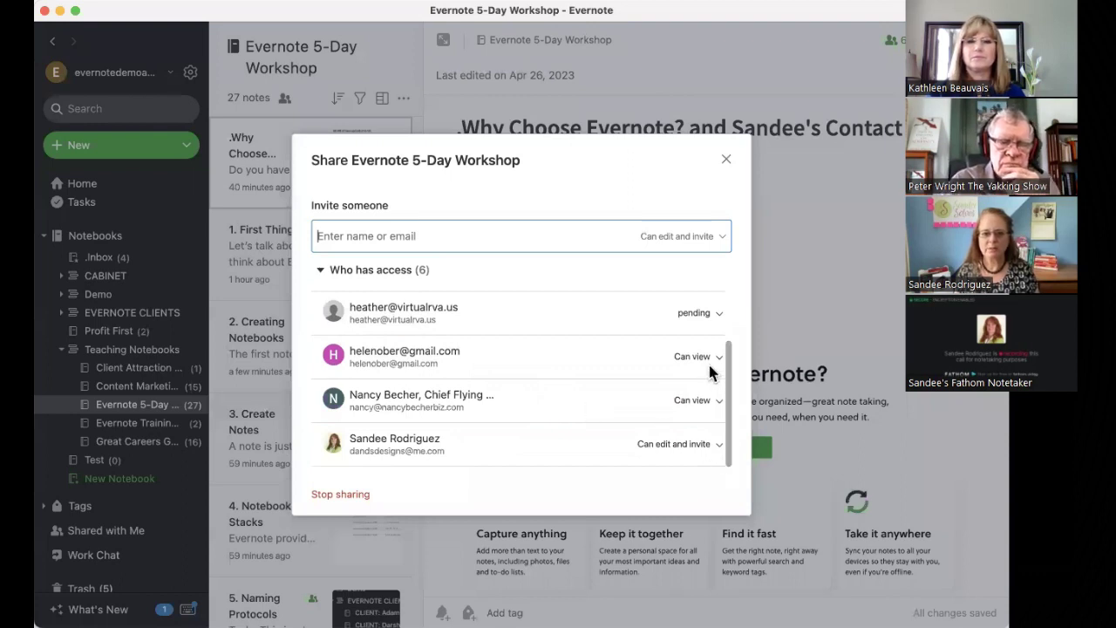
left_click(711, 319)
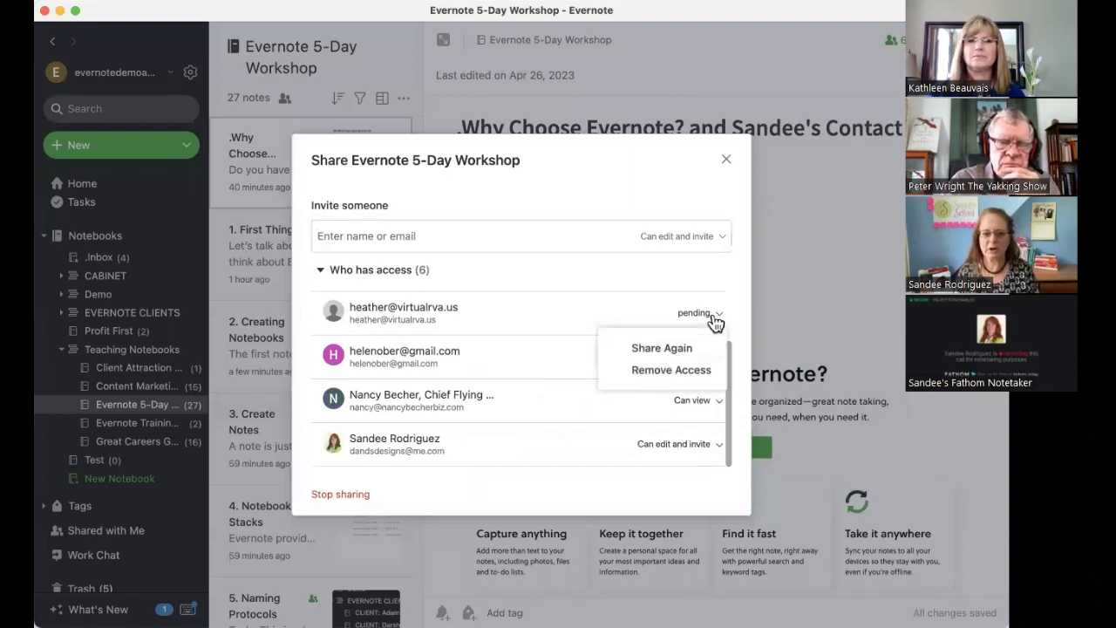
left_click(700, 377)
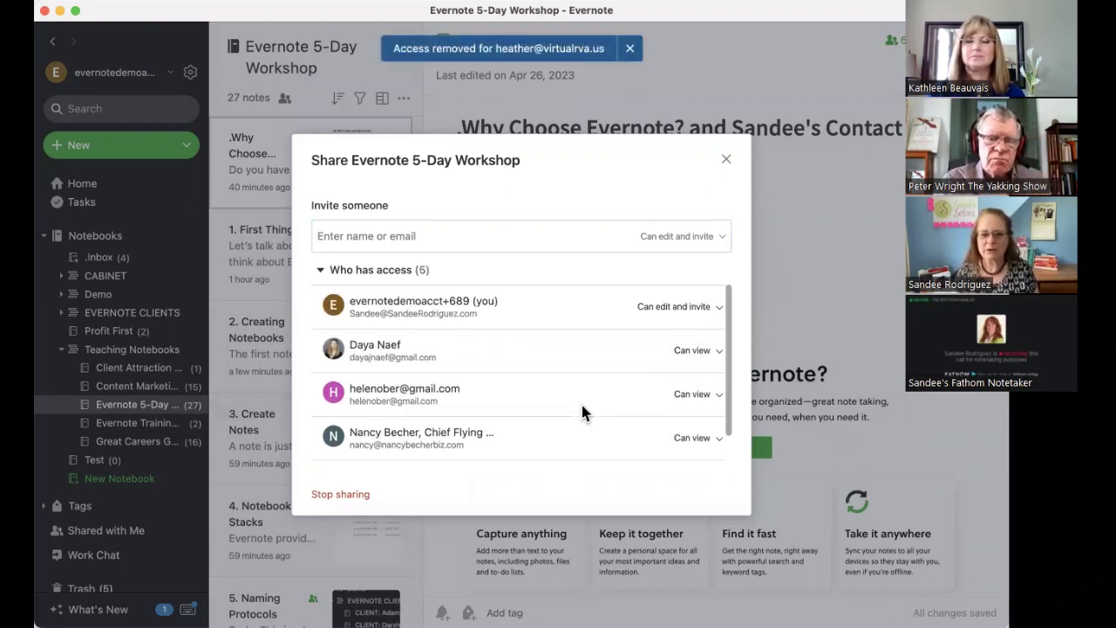
scroll(618, 391, "down", 2)
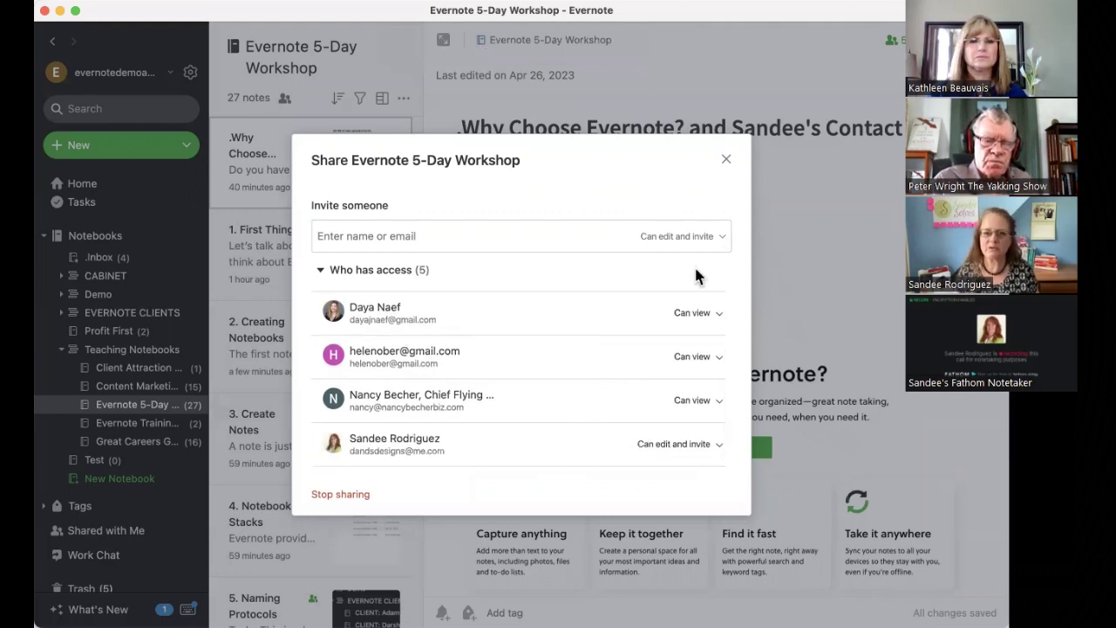
left_click(727, 161)
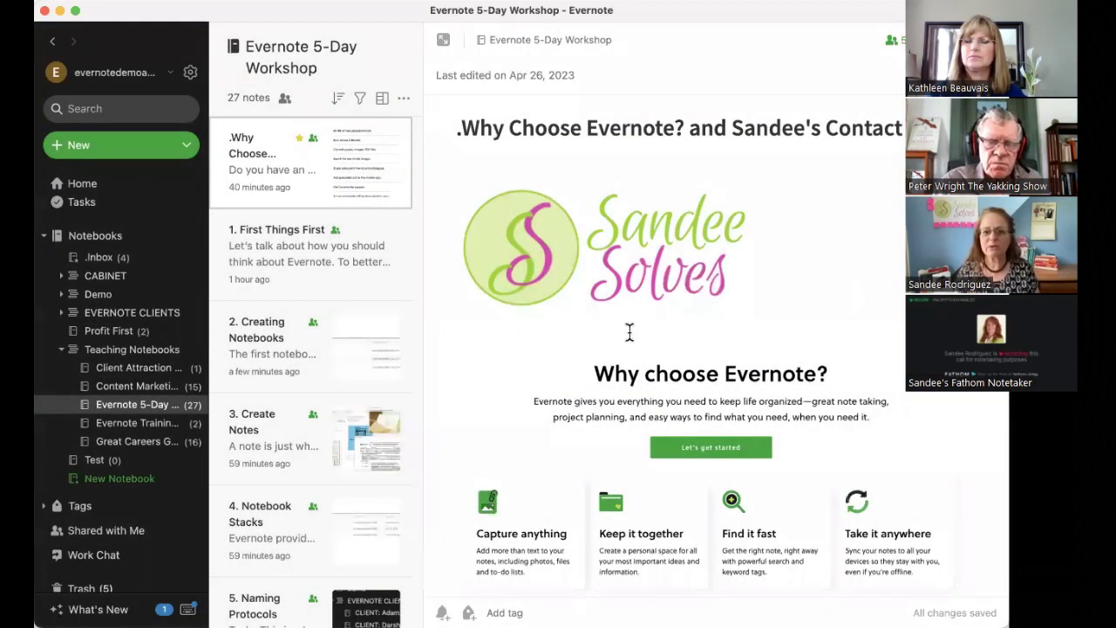
Step: Open the Creating Notebooks note, follow its closing link to the Create Notes note, and expand that note to fill the window
scroll(382, 406, "down", 2)
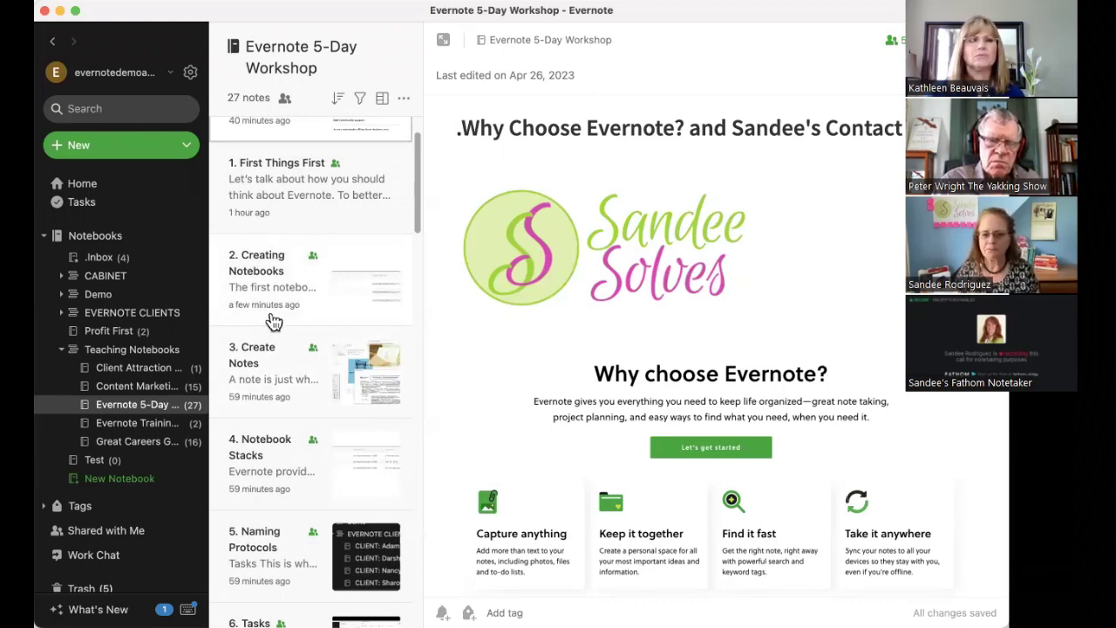
left_click(303, 291)
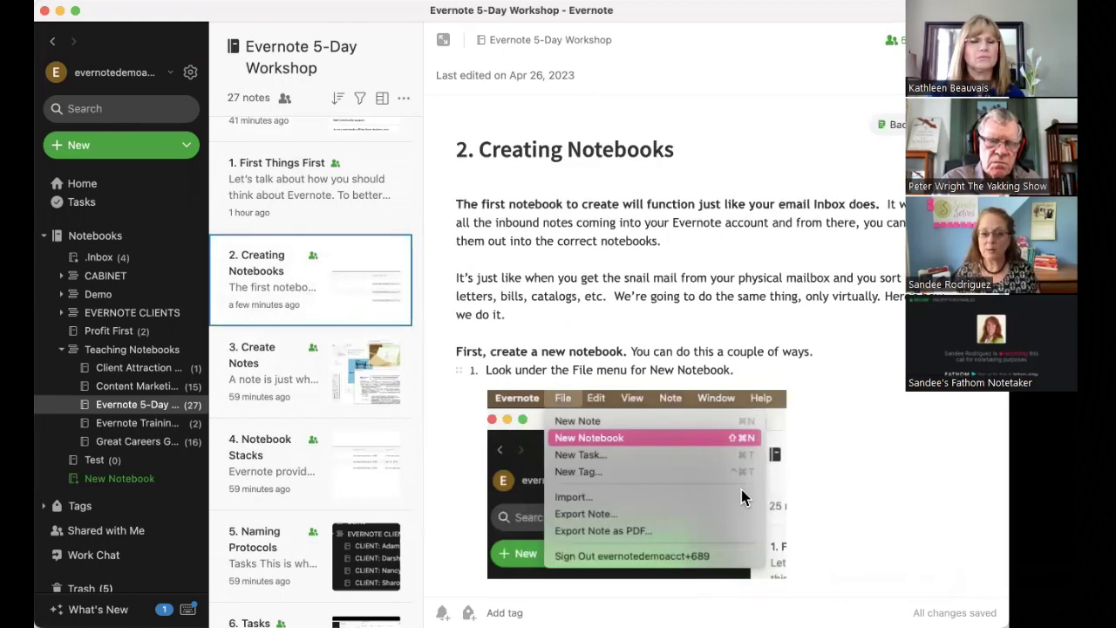
scroll(744, 497, "down", 10)
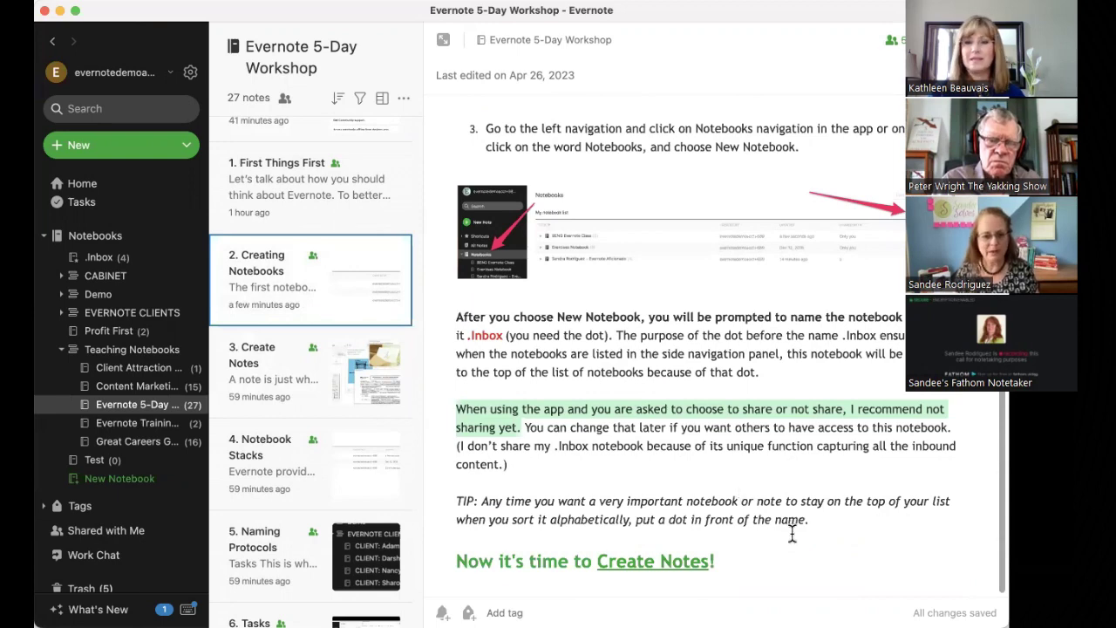
left_click(656, 566)
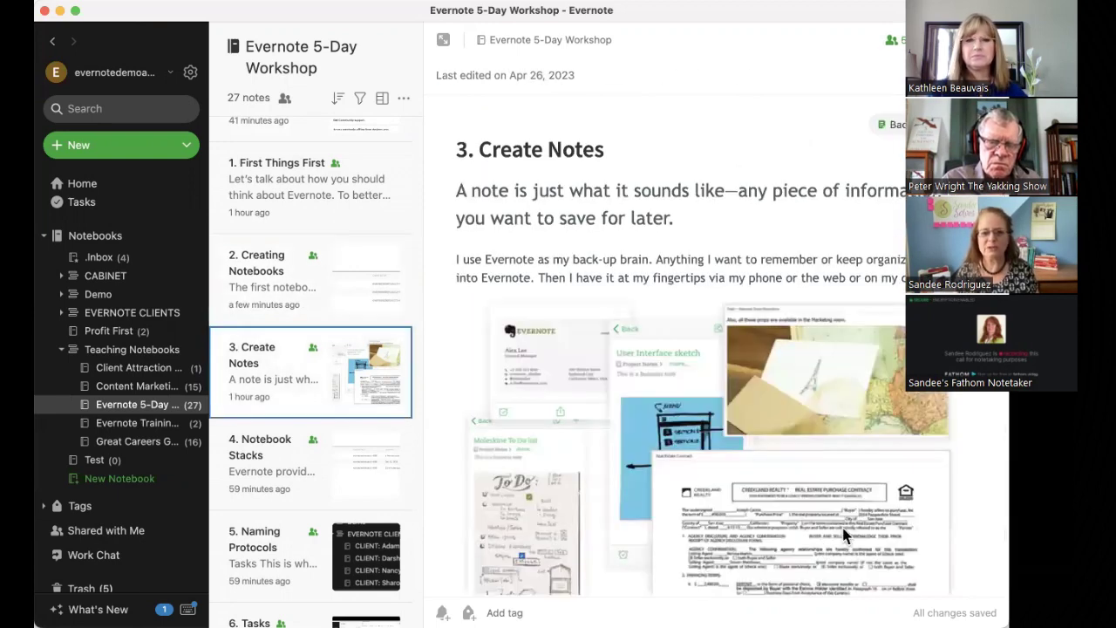
left_click(441, 39)
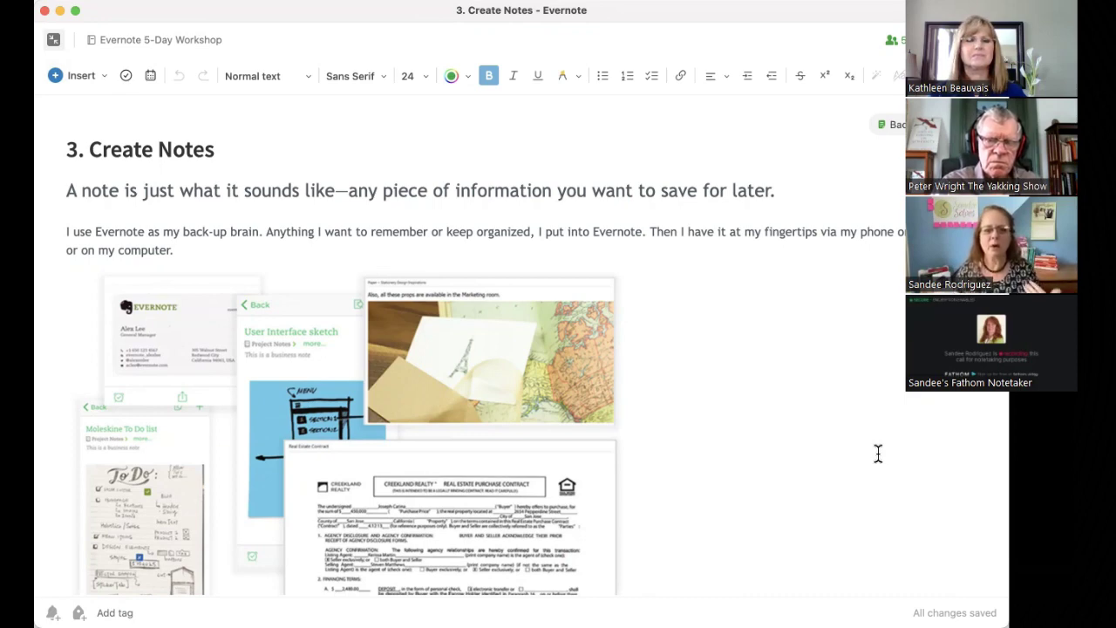
Step: Read through the content ideas in the Create Notes note and examine the types of content that can be inserted
scroll(878, 453, "down", 2)
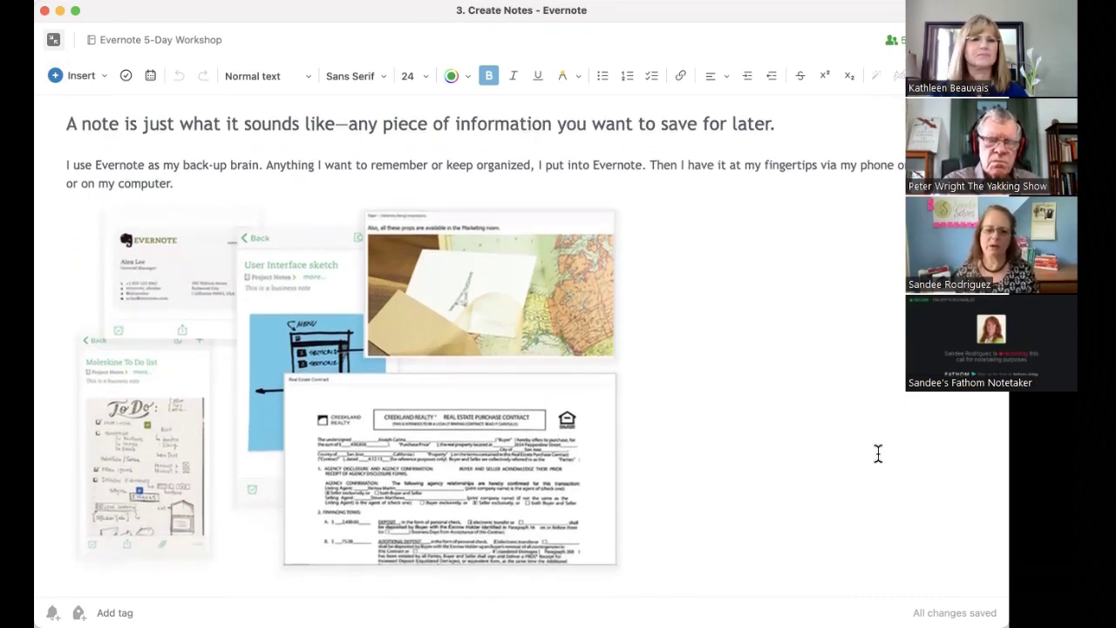
scroll(878, 453, "down", 2)
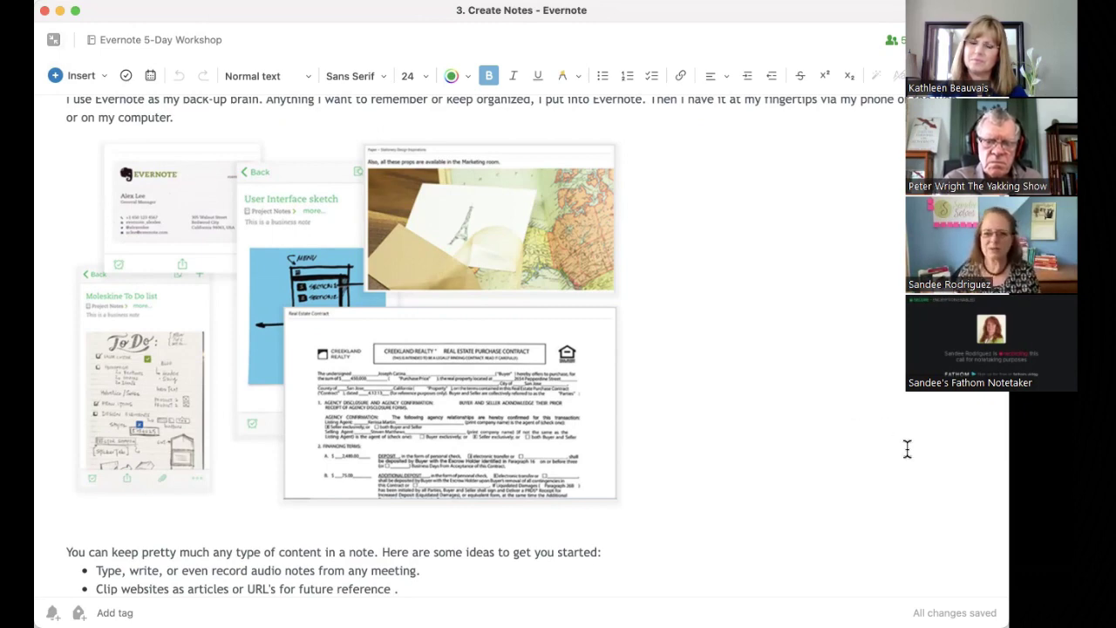
scroll(906, 450, "down", 2)
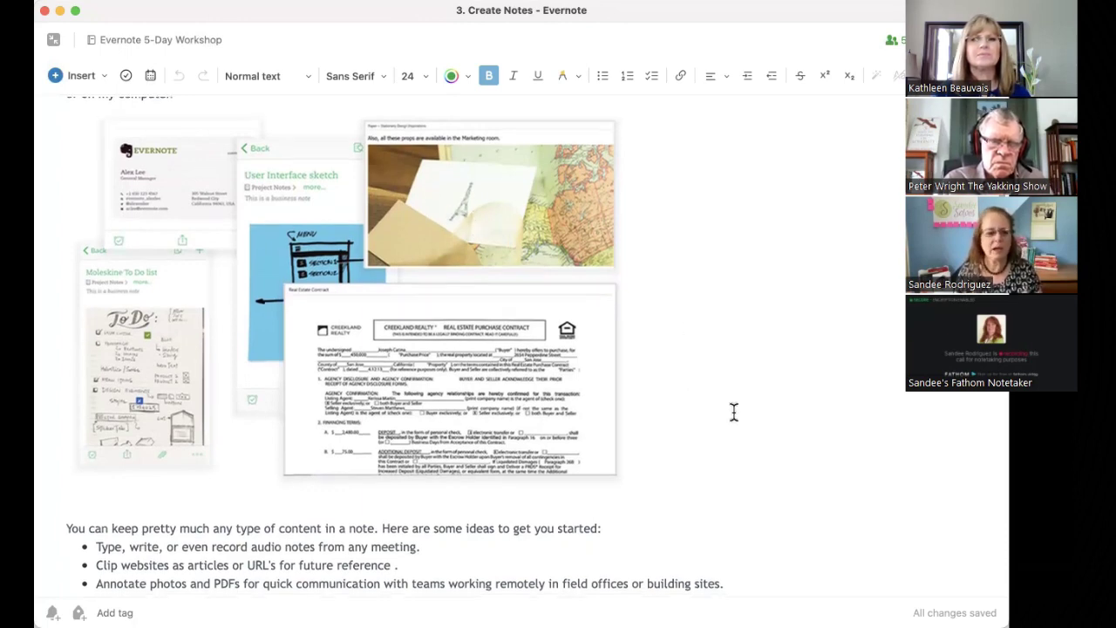
scroll(730, 411, "down", 8)
scroll(730, 411, "down", 2)
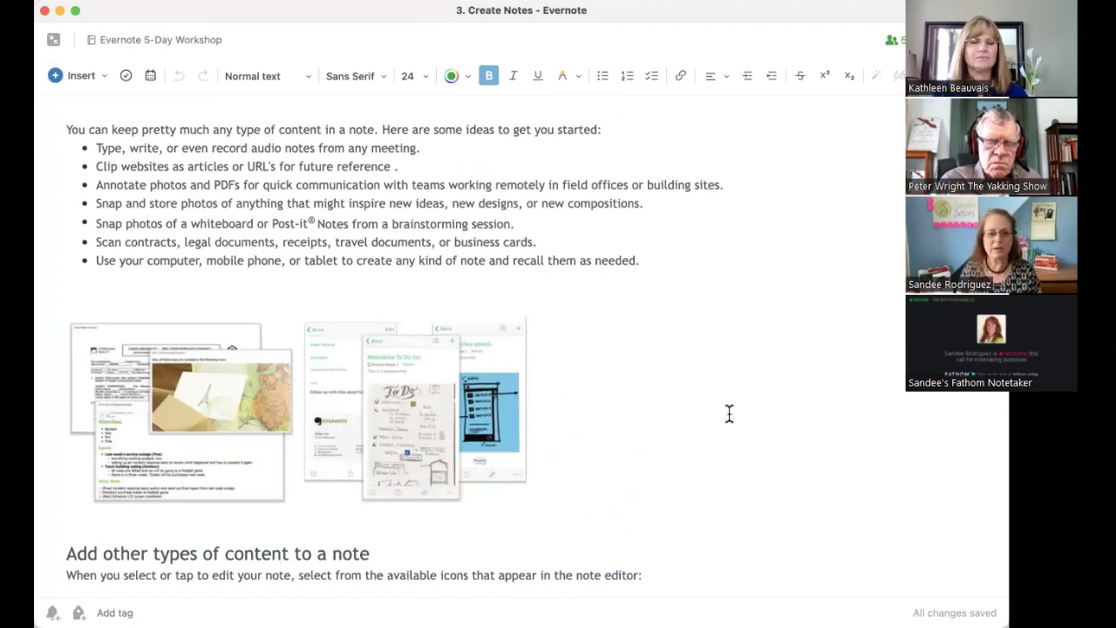
left_click(58, 79)
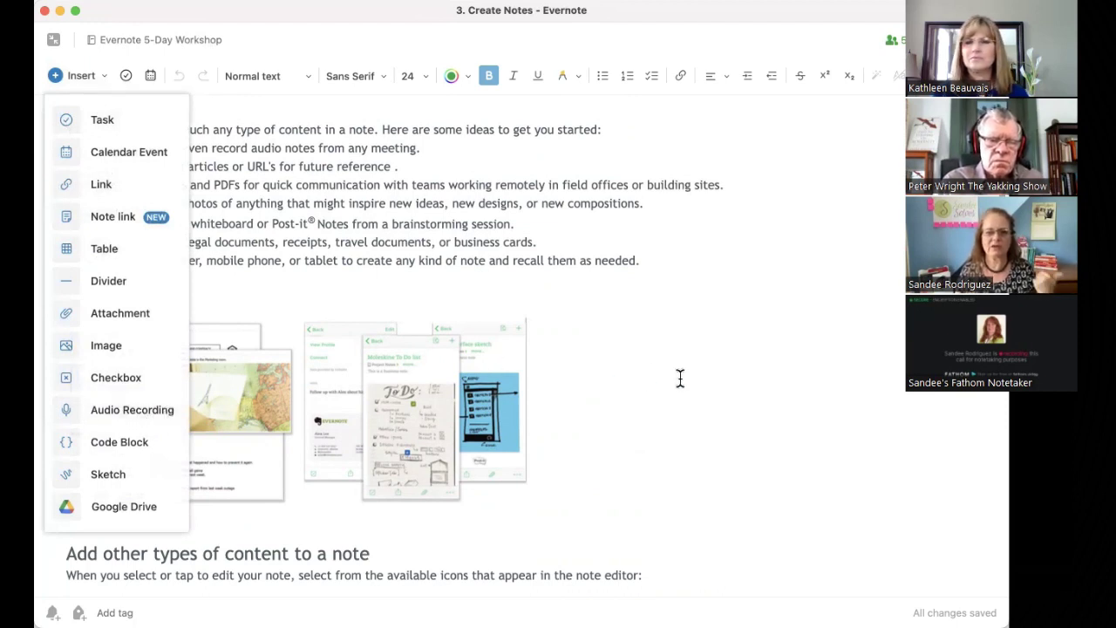
key("Escape")
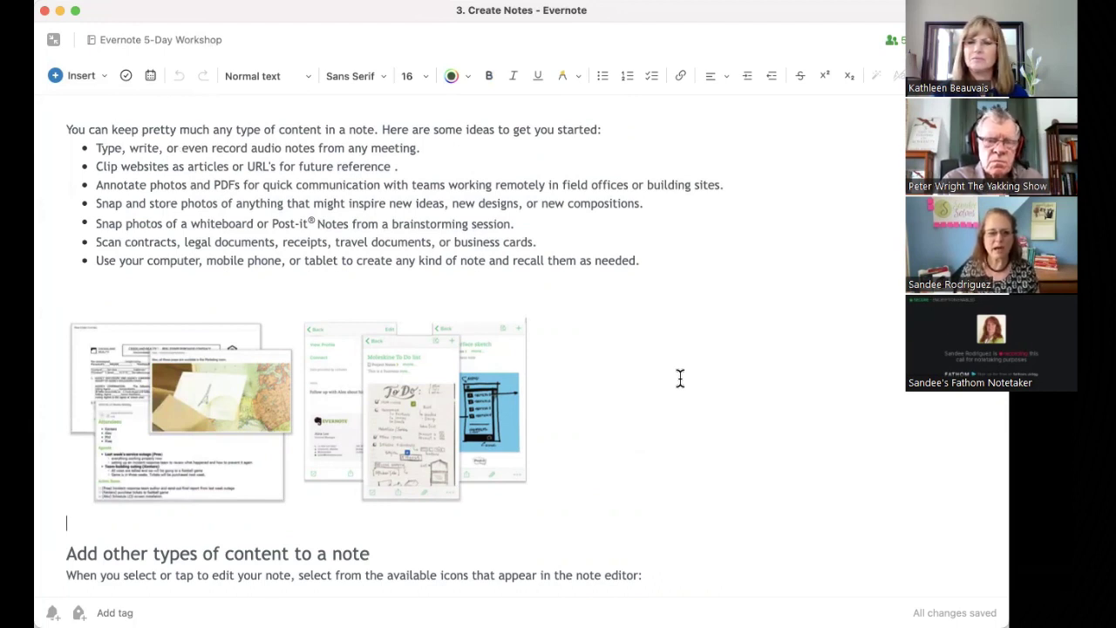
Step: Delete the extra space before the period in the "Clip websites as articles or URL's for future reference" bullet
left_click(397, 165)
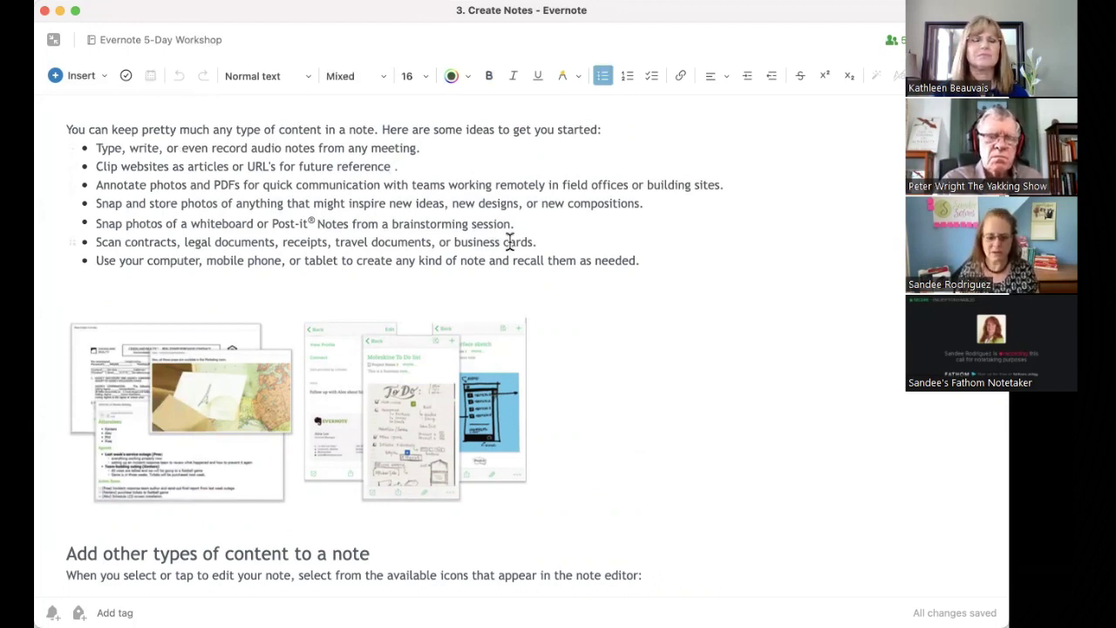
key("BackSpace")
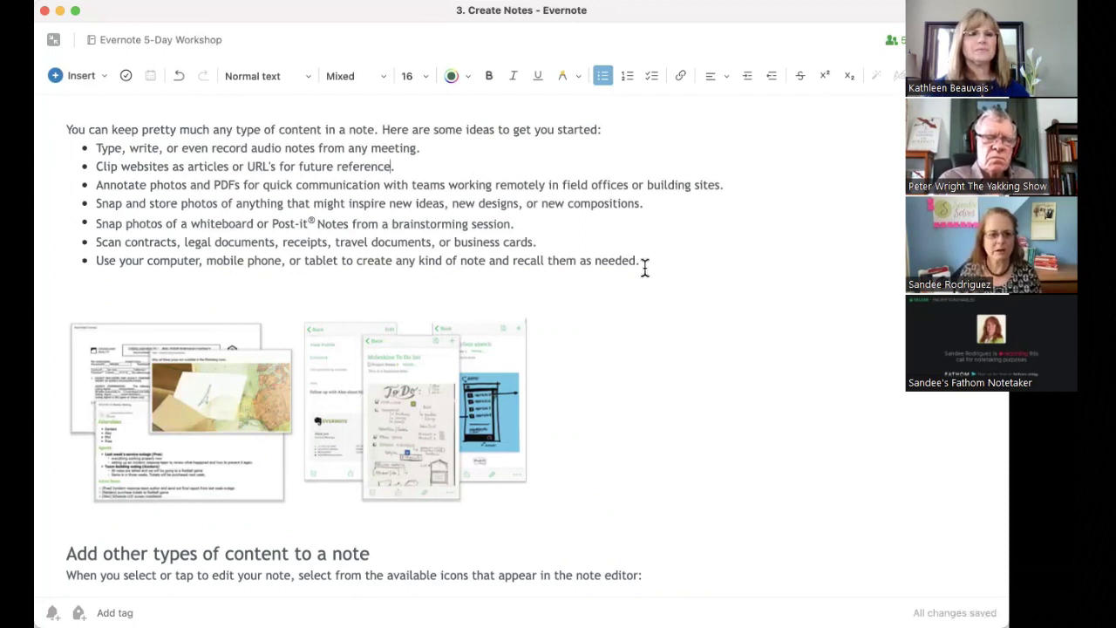